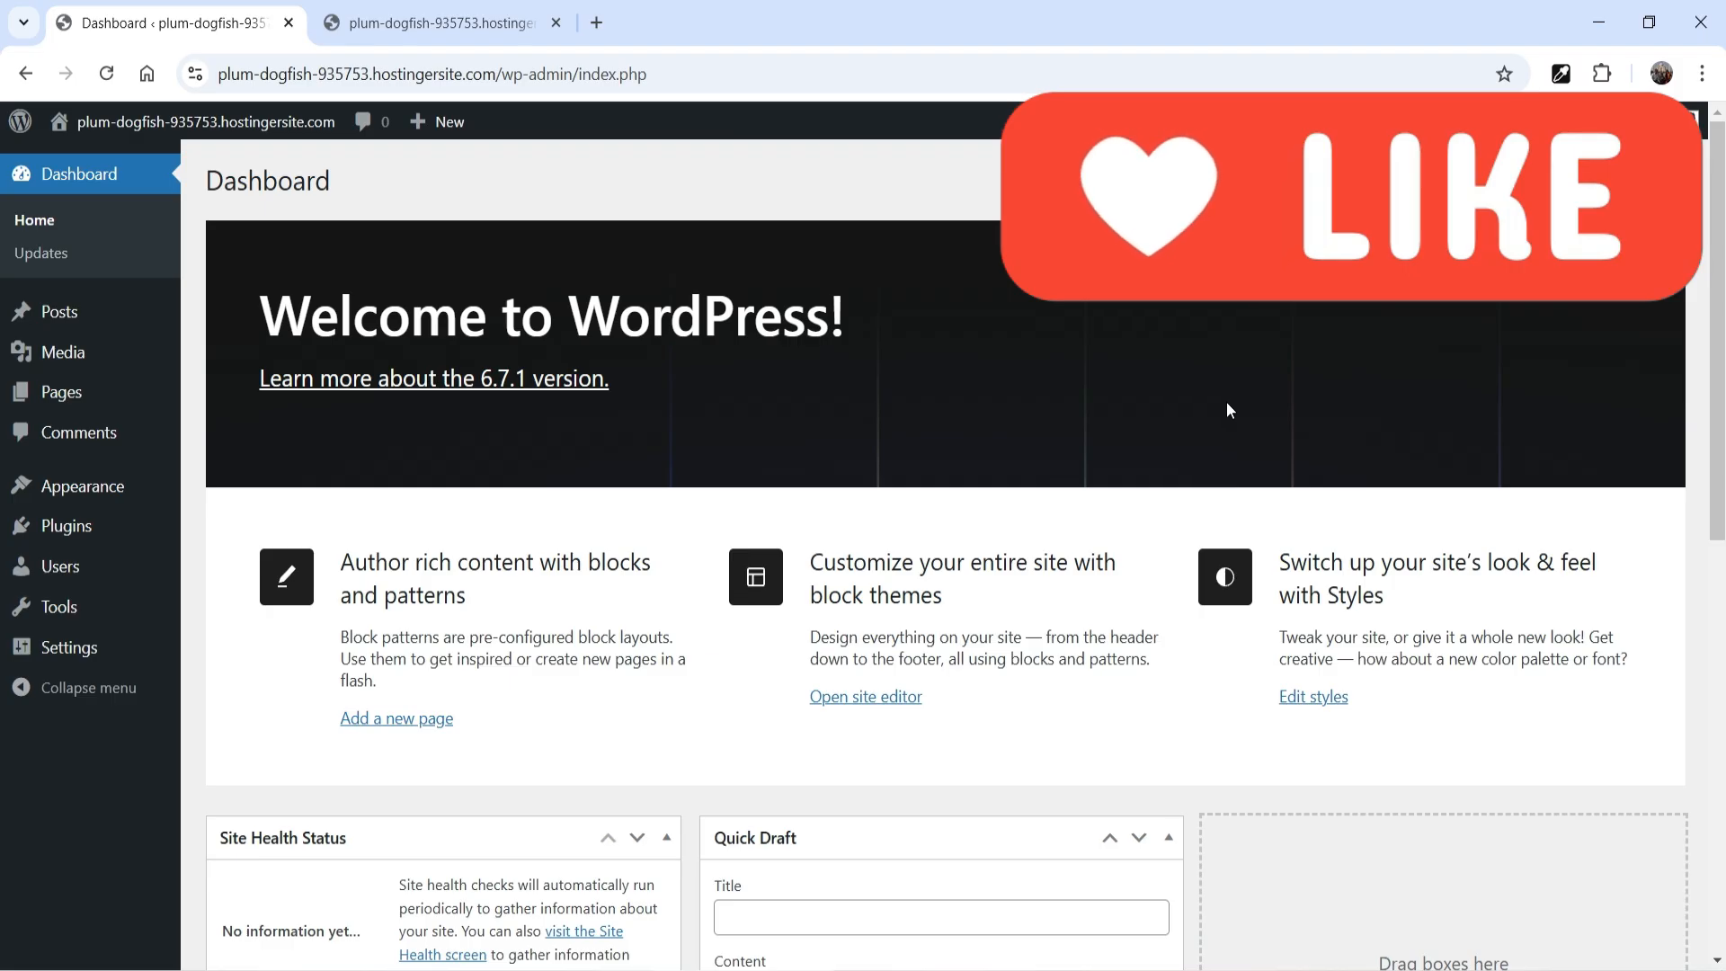
Review the live site's front page and the installed themes, pages and posts in the admin area
left_click(401, 35)
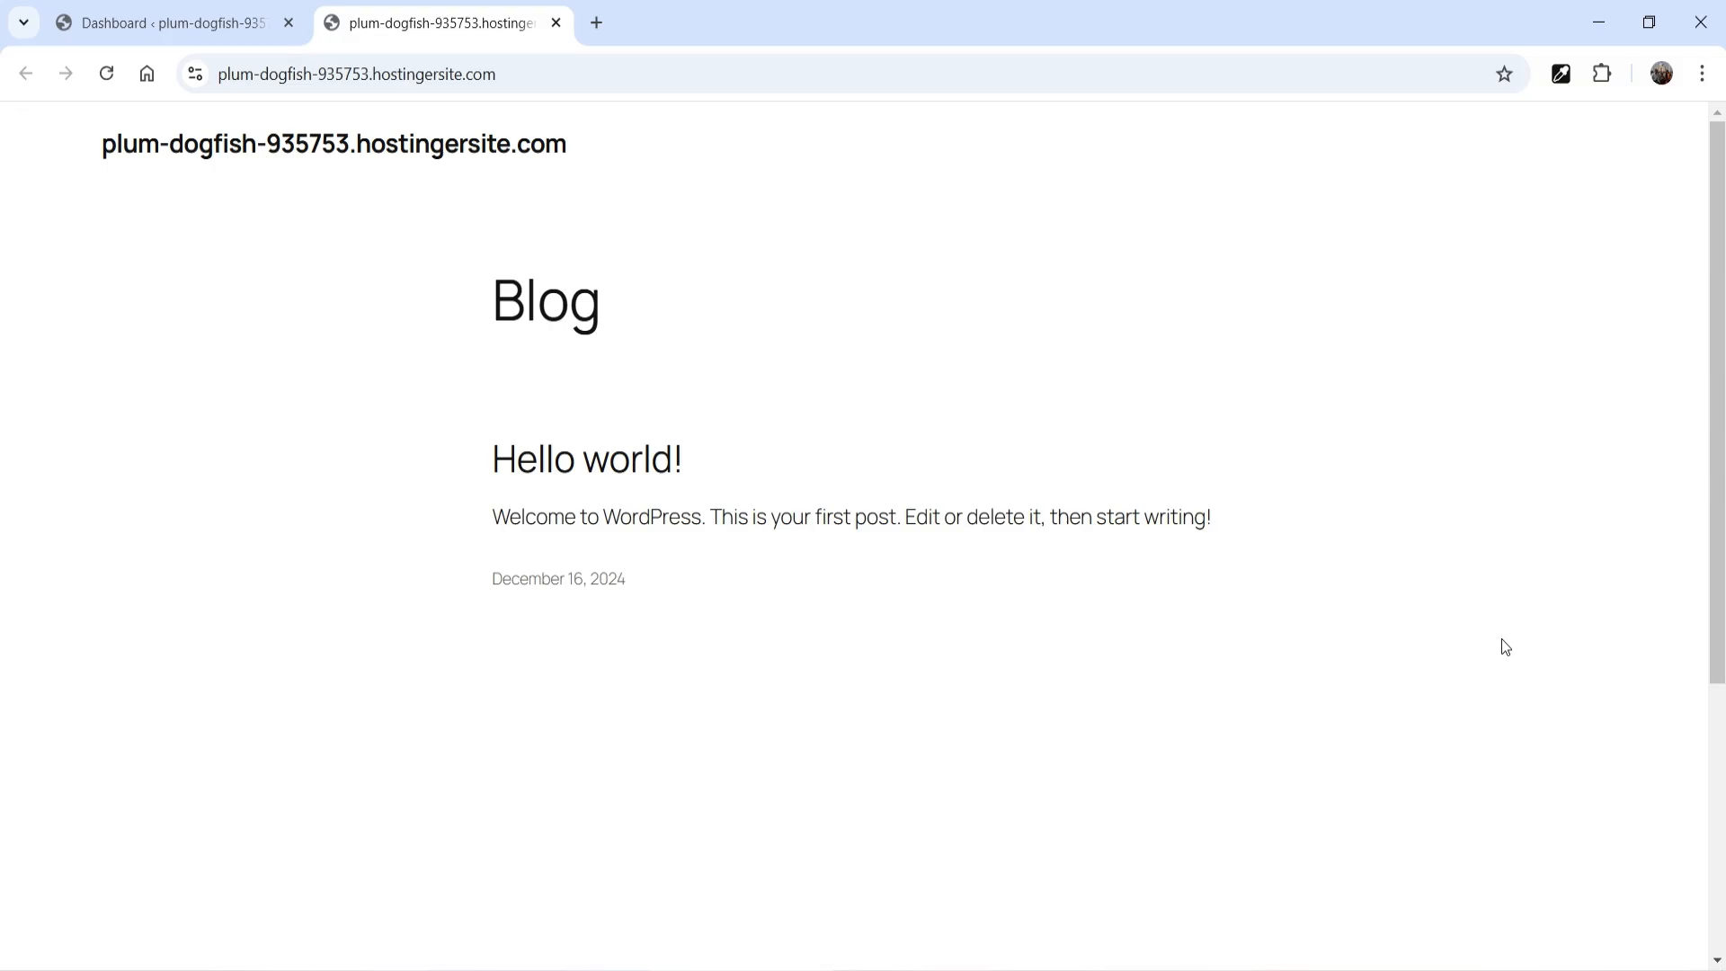
left_click(166, 22)
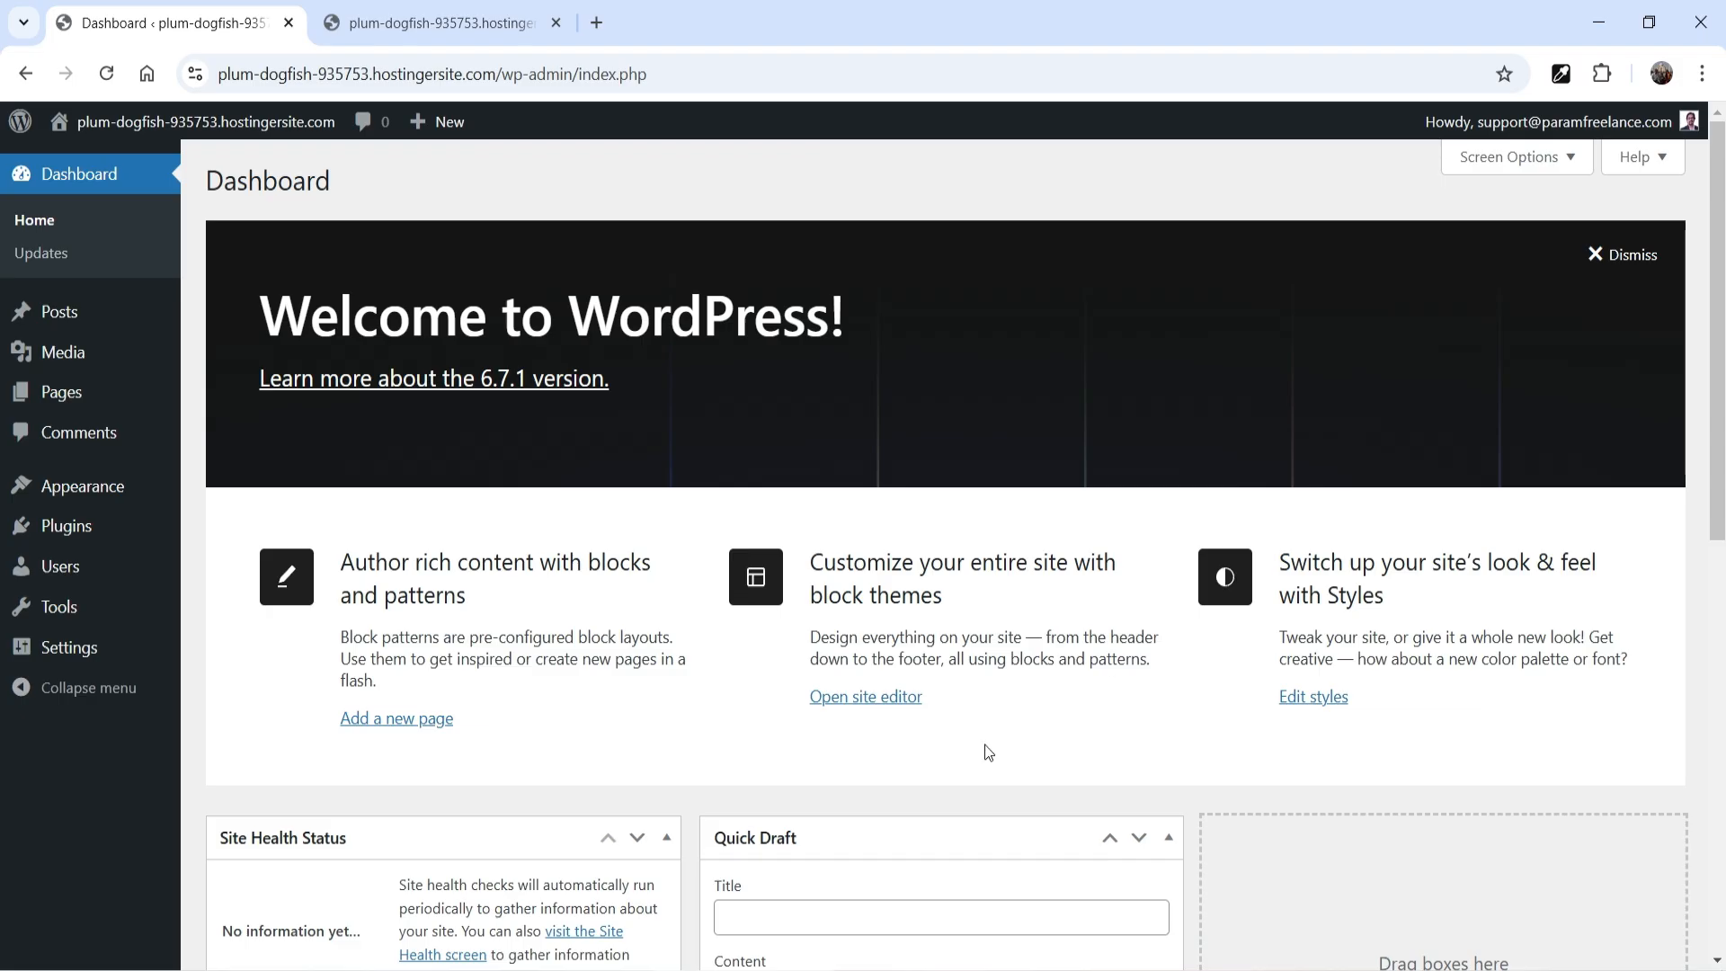
left_click(90, 484)
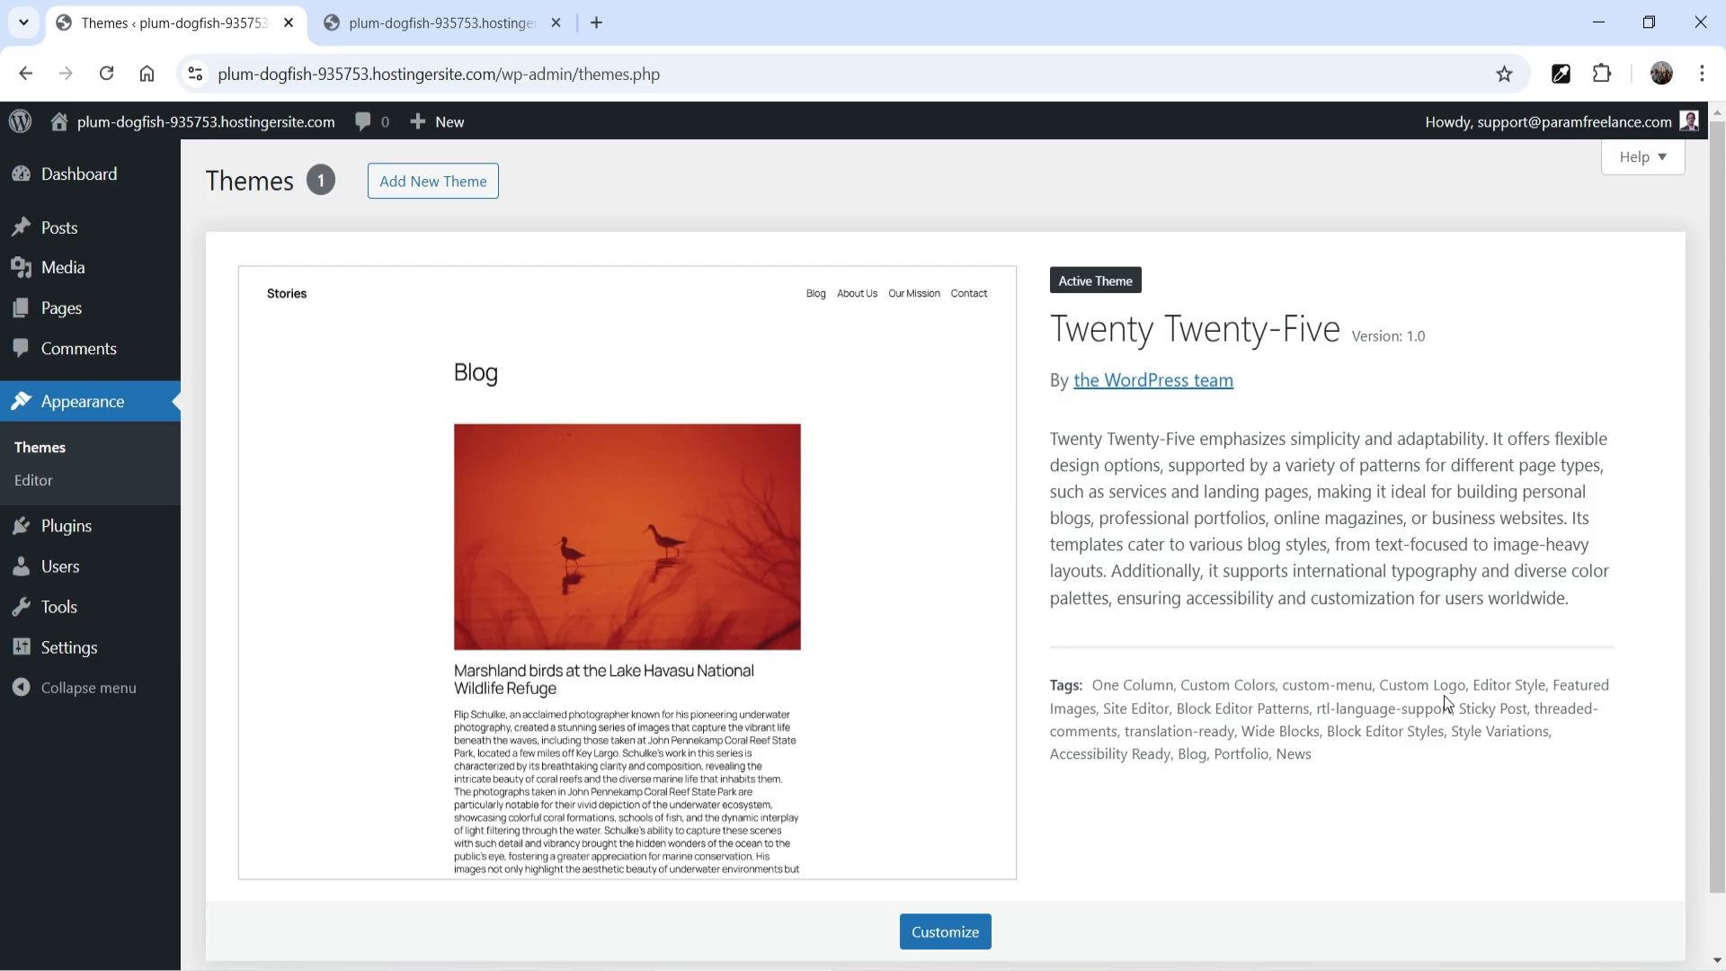
left_click(62, 307)
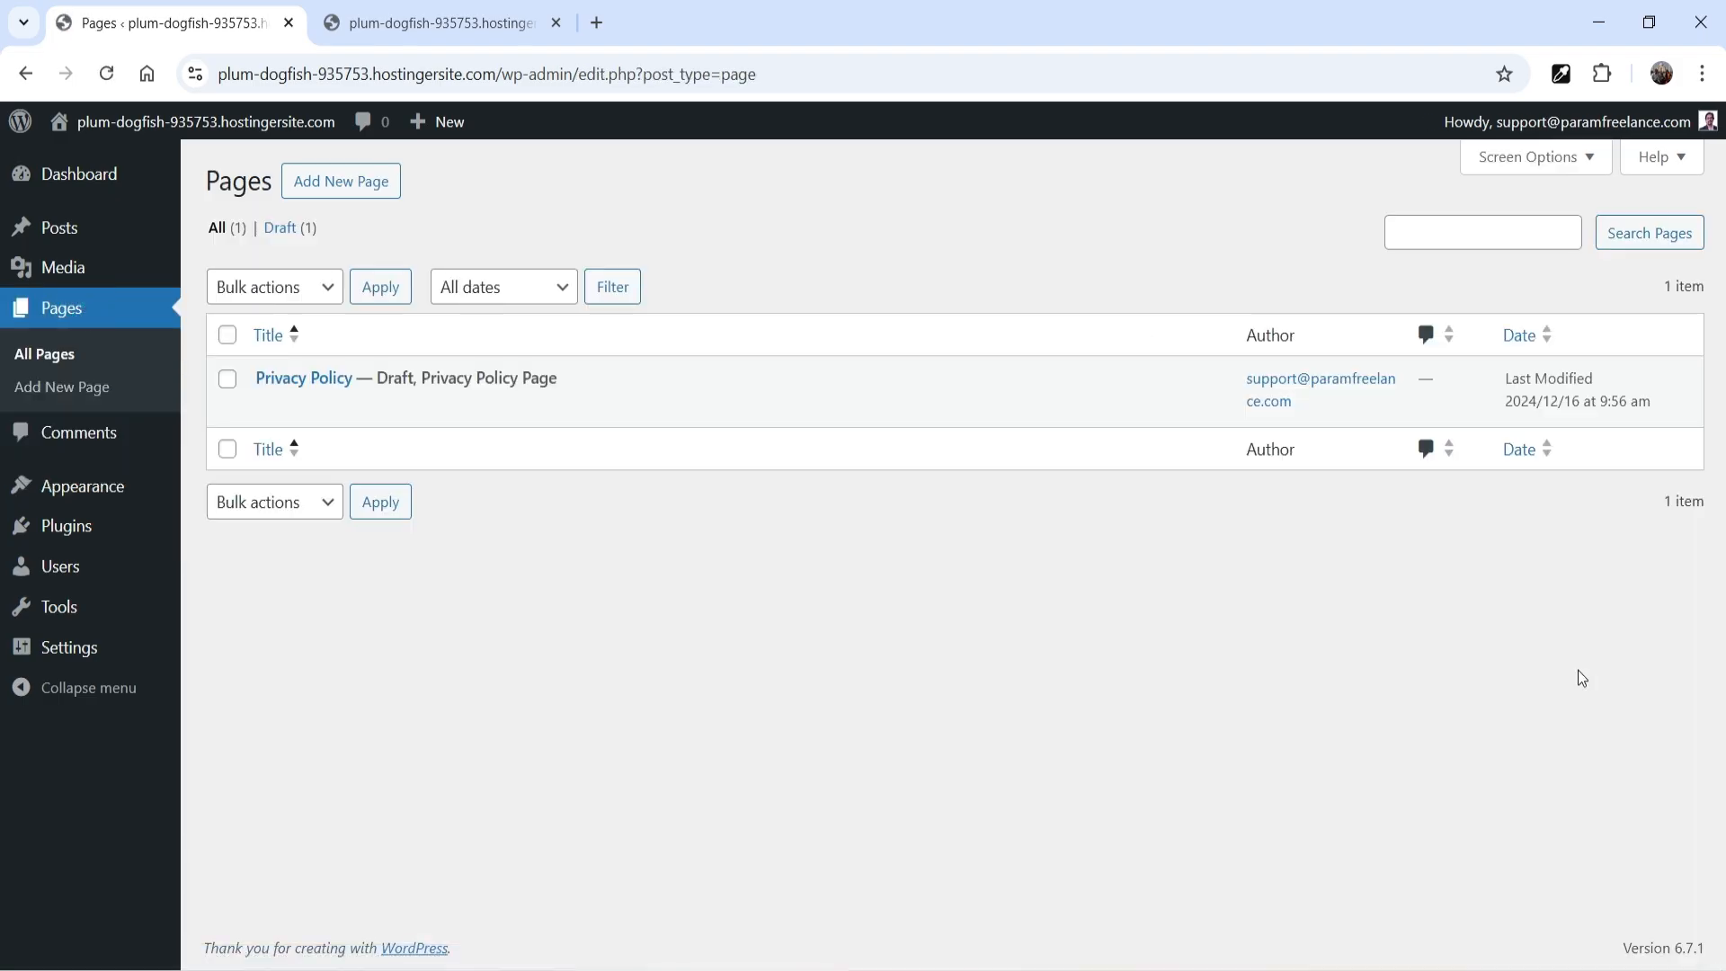
left_click(57, 230)
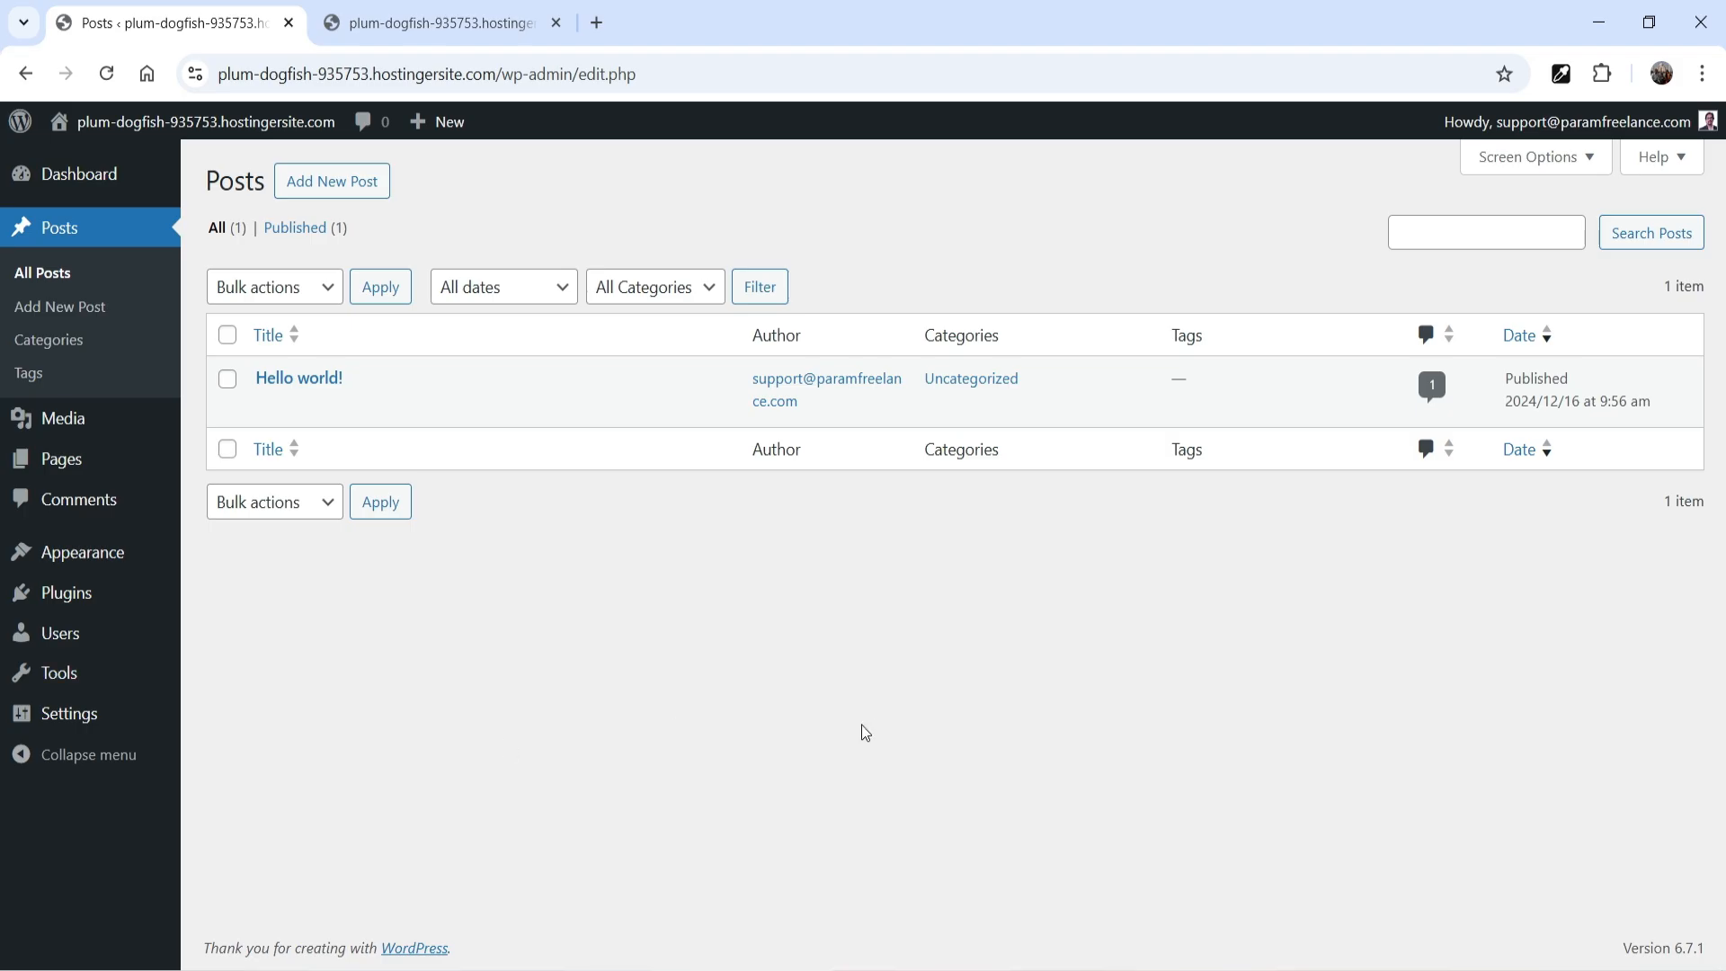
Set the site title to "Param Digital Marketing" in the general settings
left_click(73, 715)
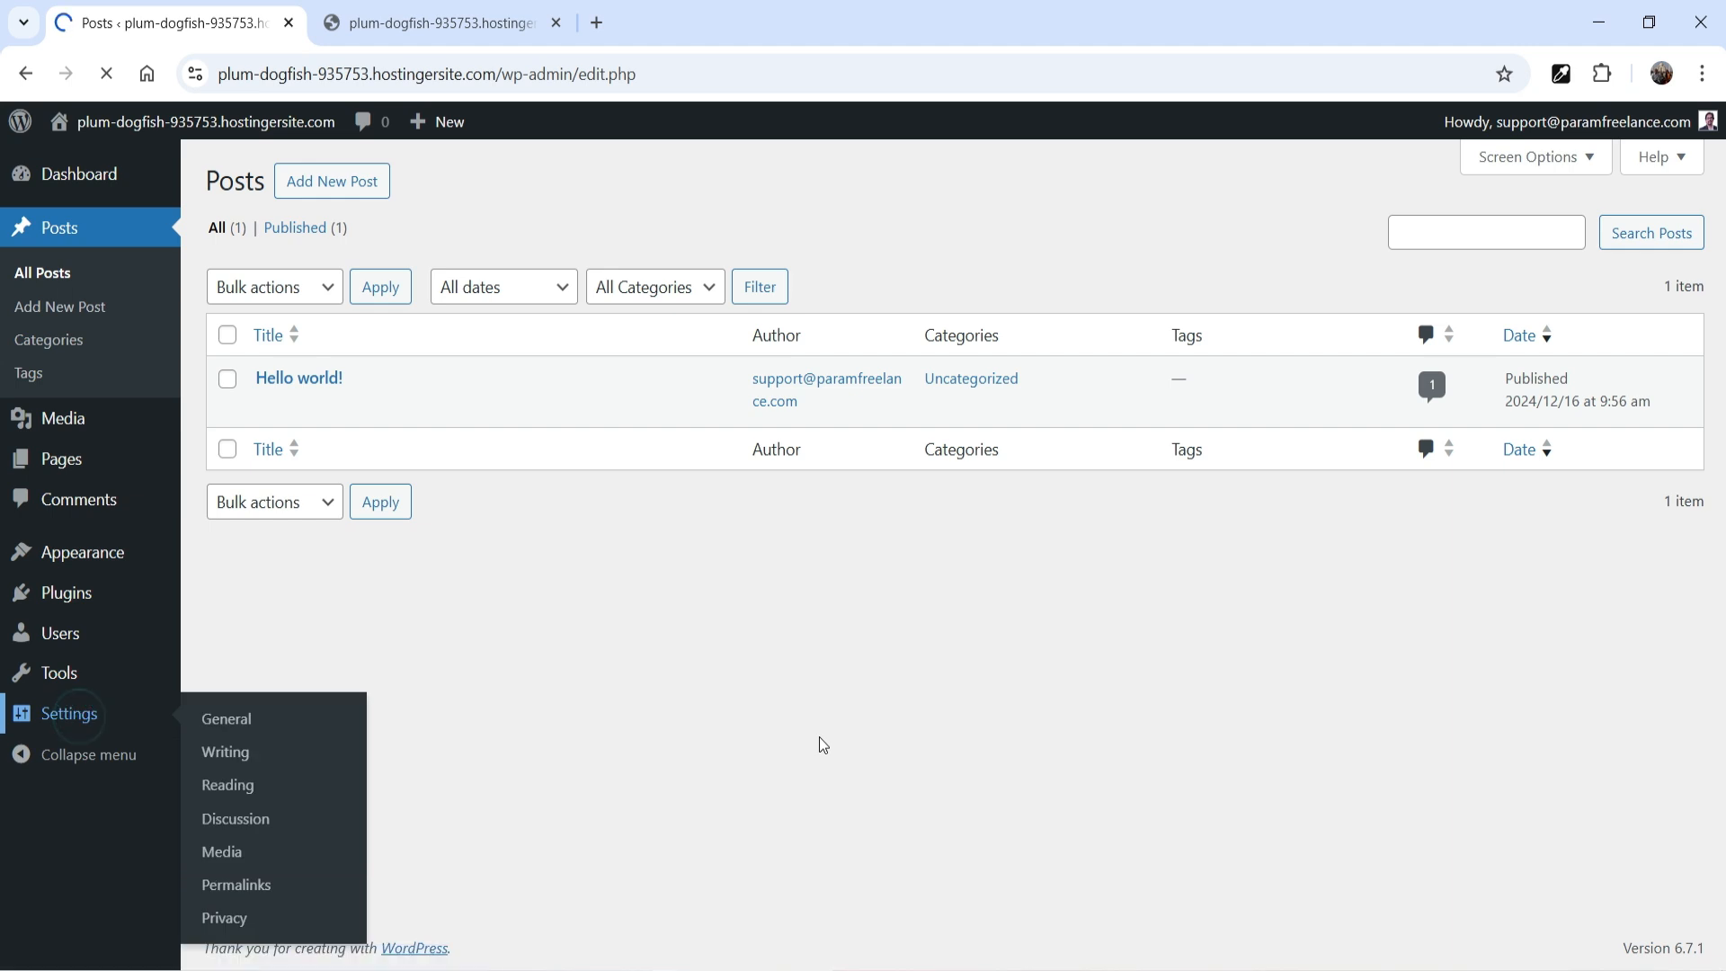
left_click_drag(464, 247, 1345, 322)
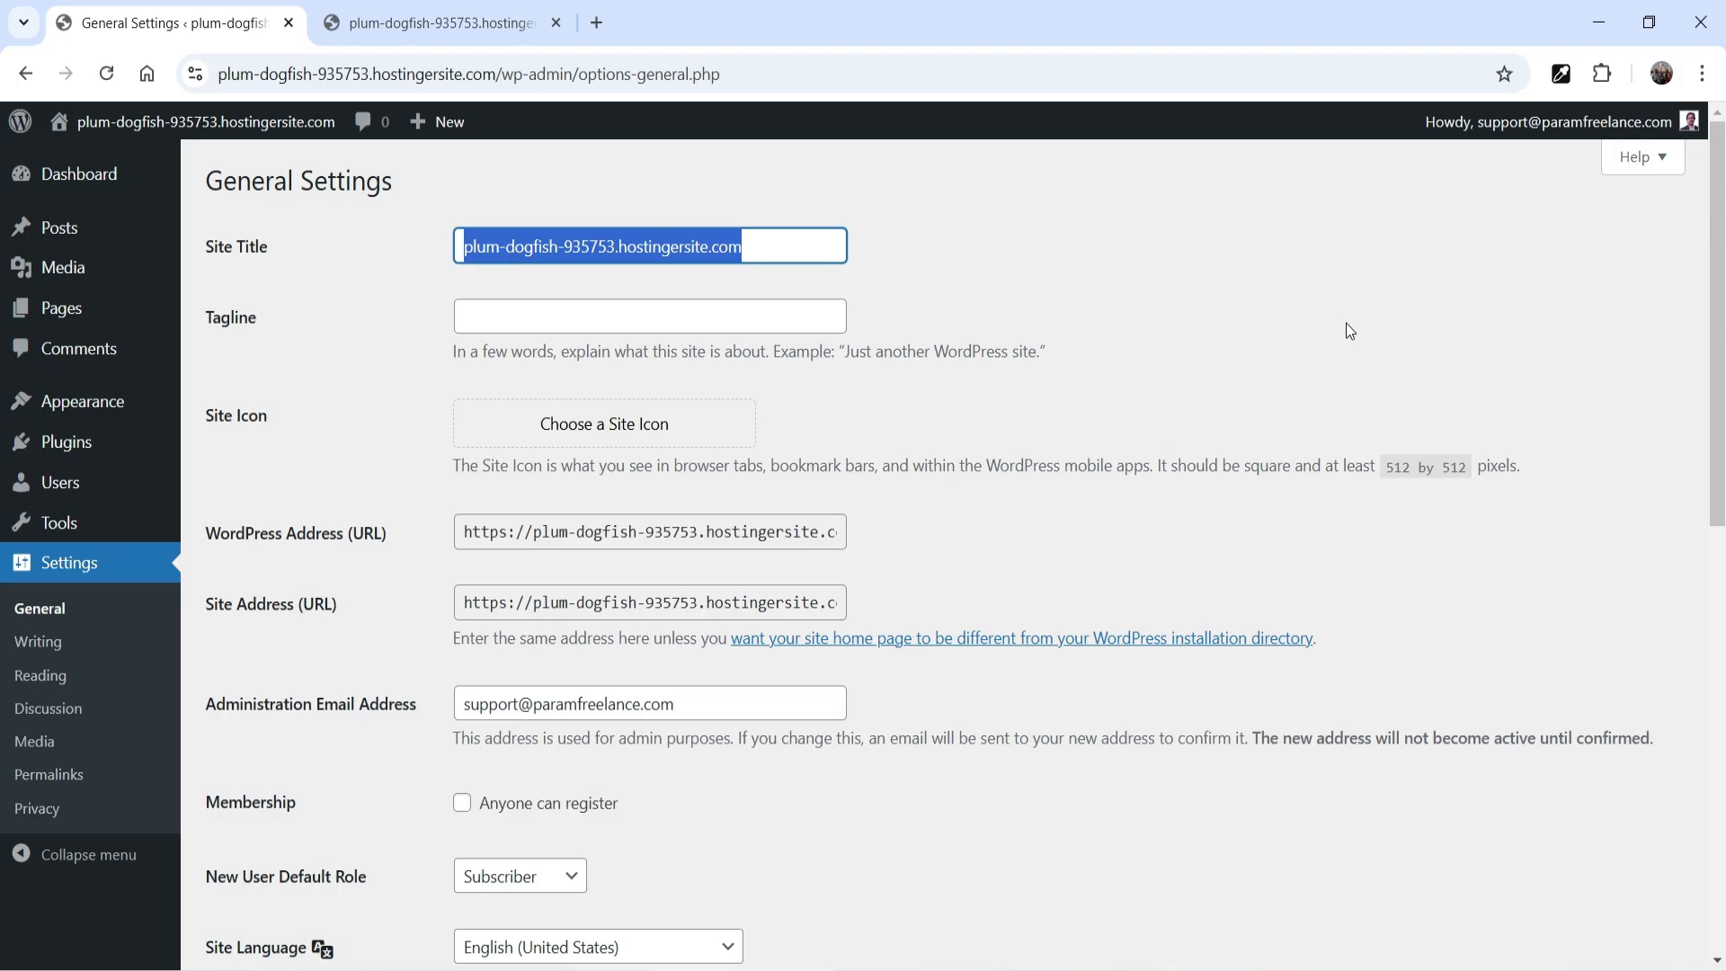
key("BackSpace")
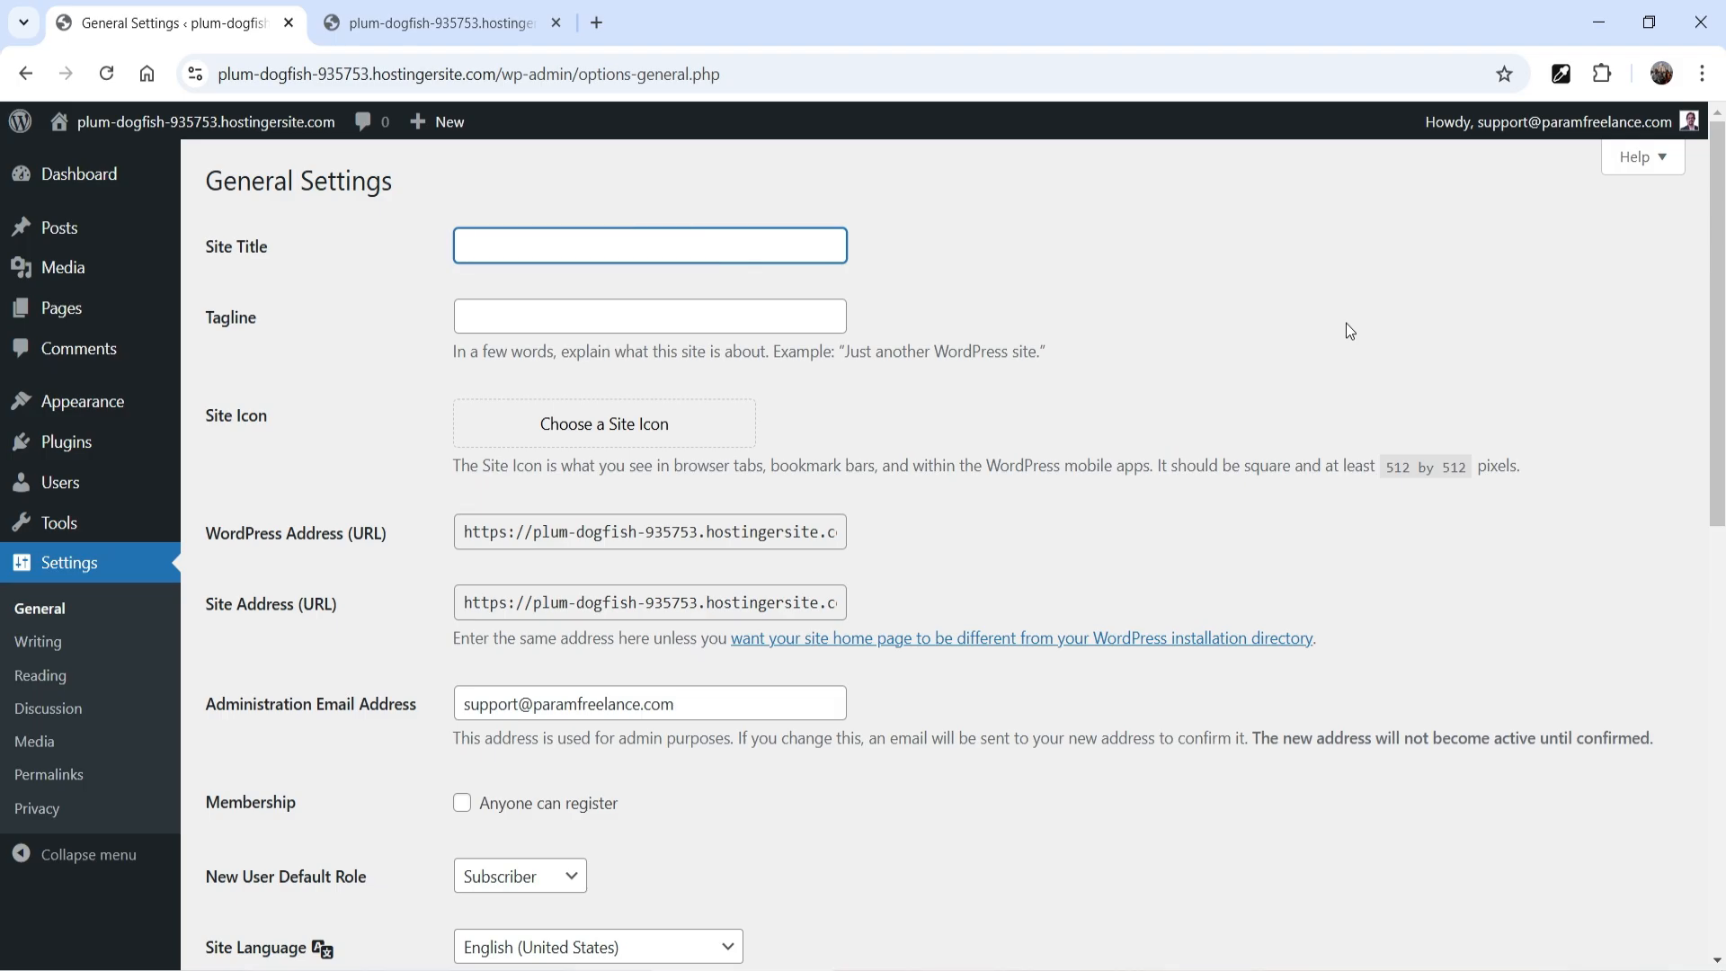
type("Para")
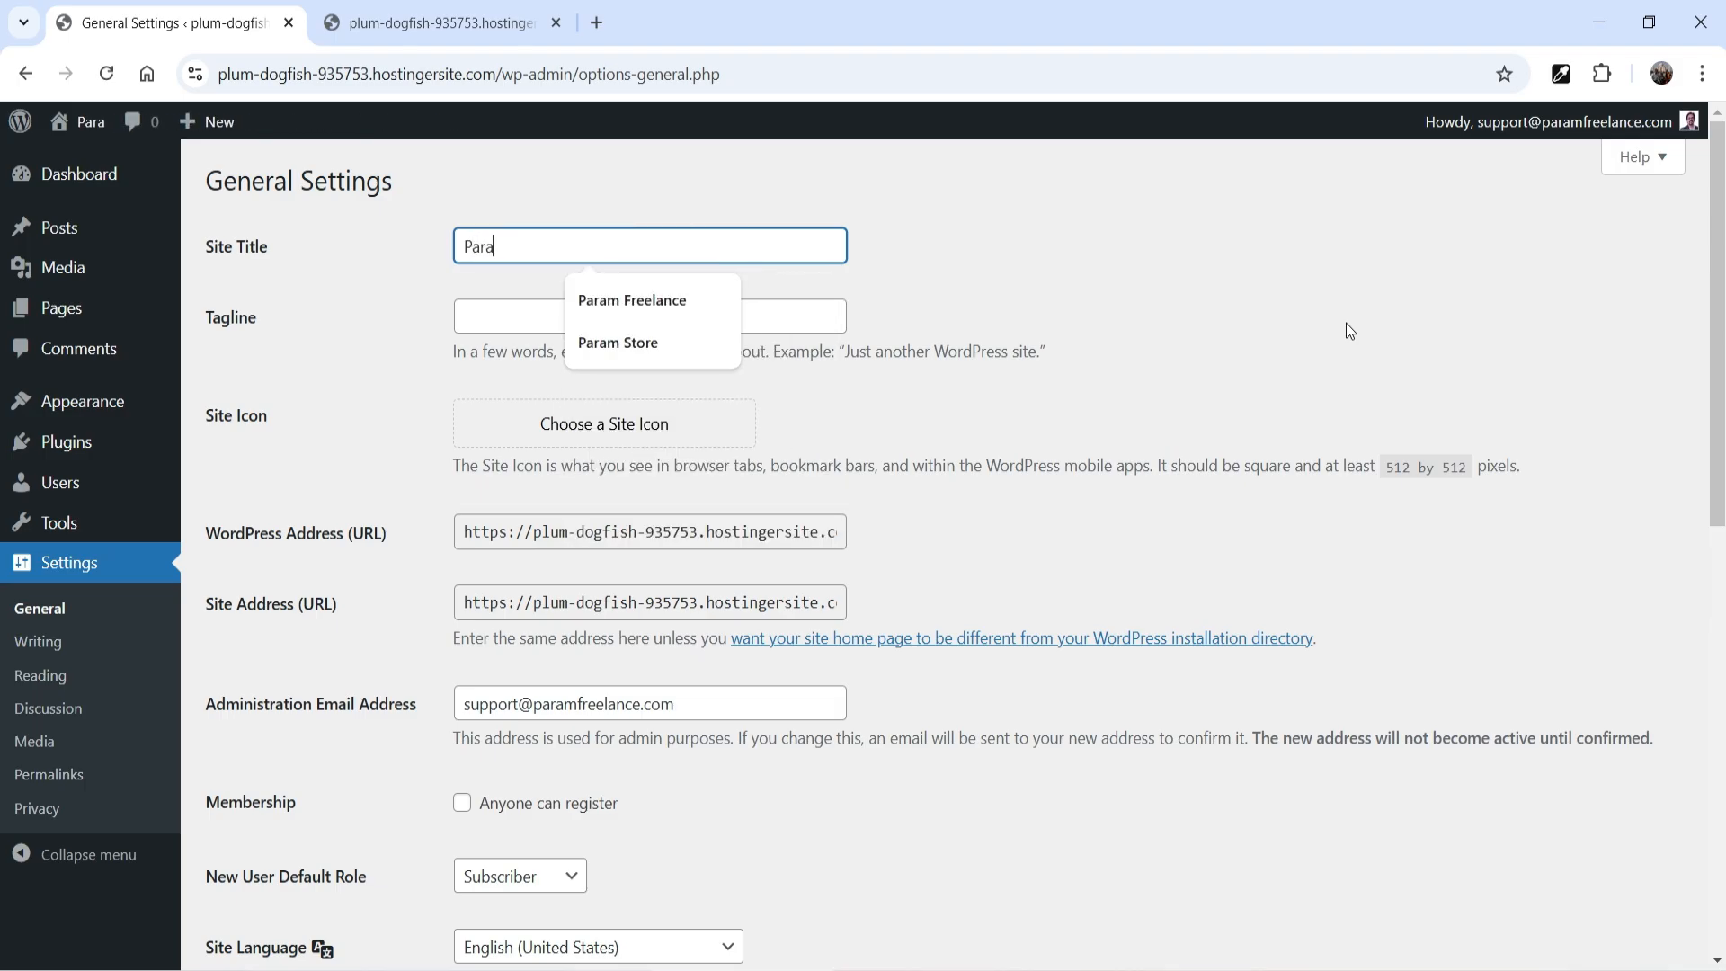
type("m Di")
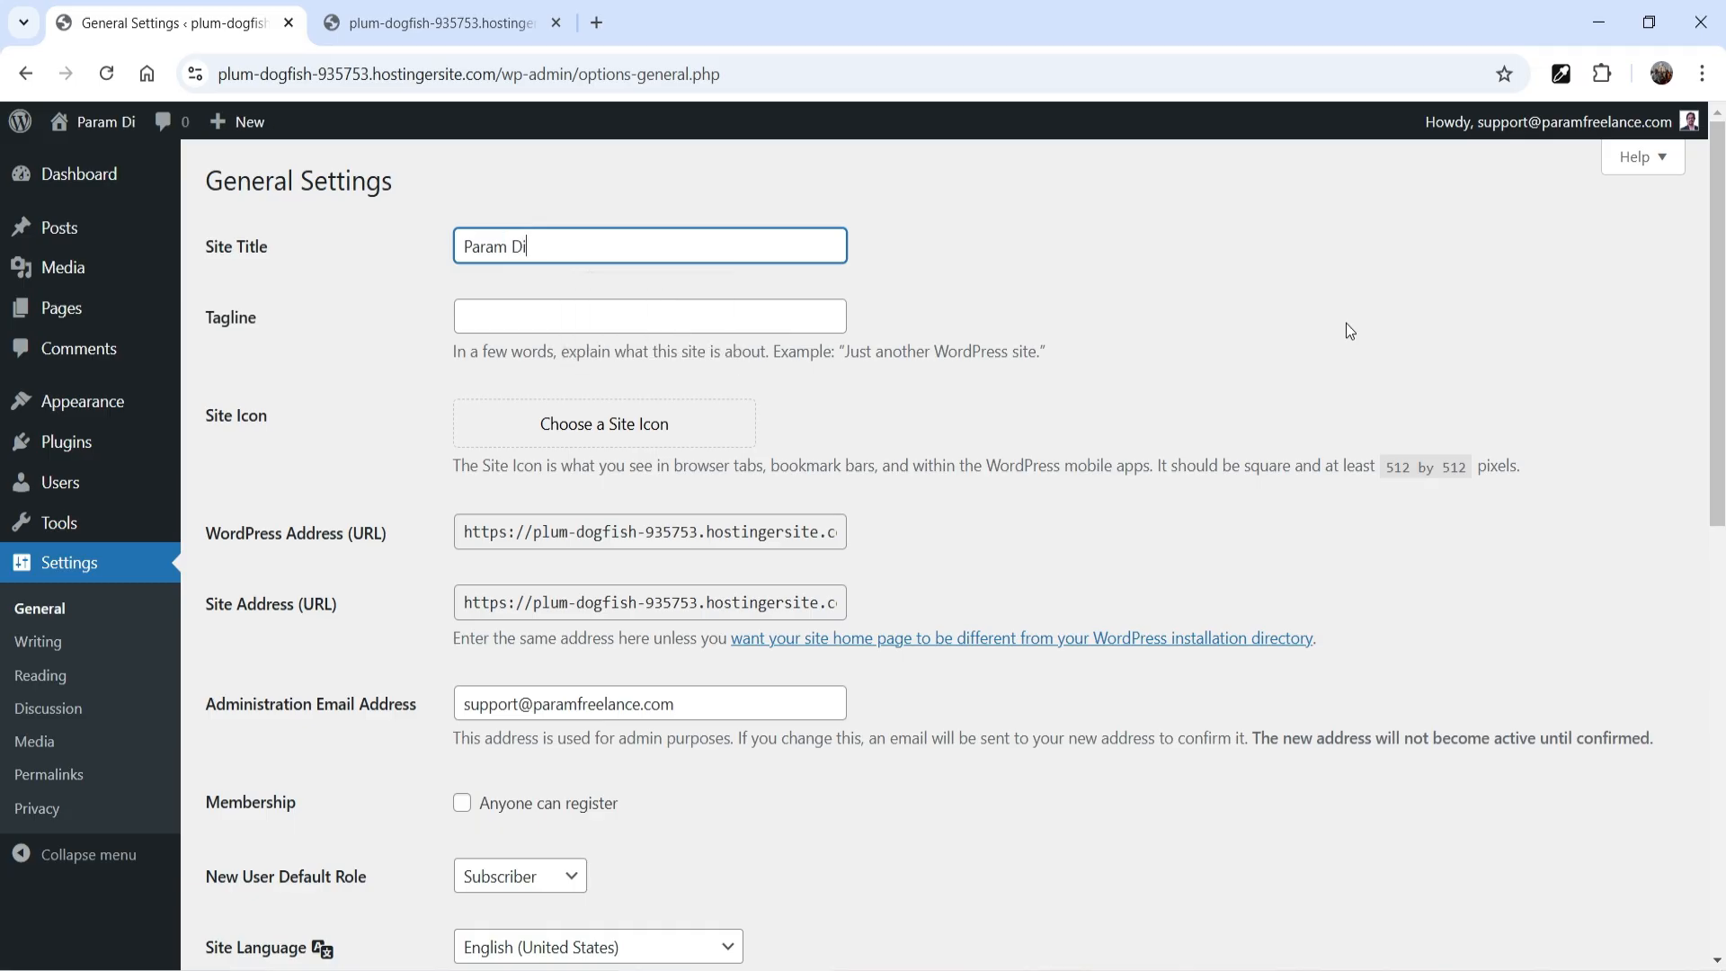
type("gital Marketing")
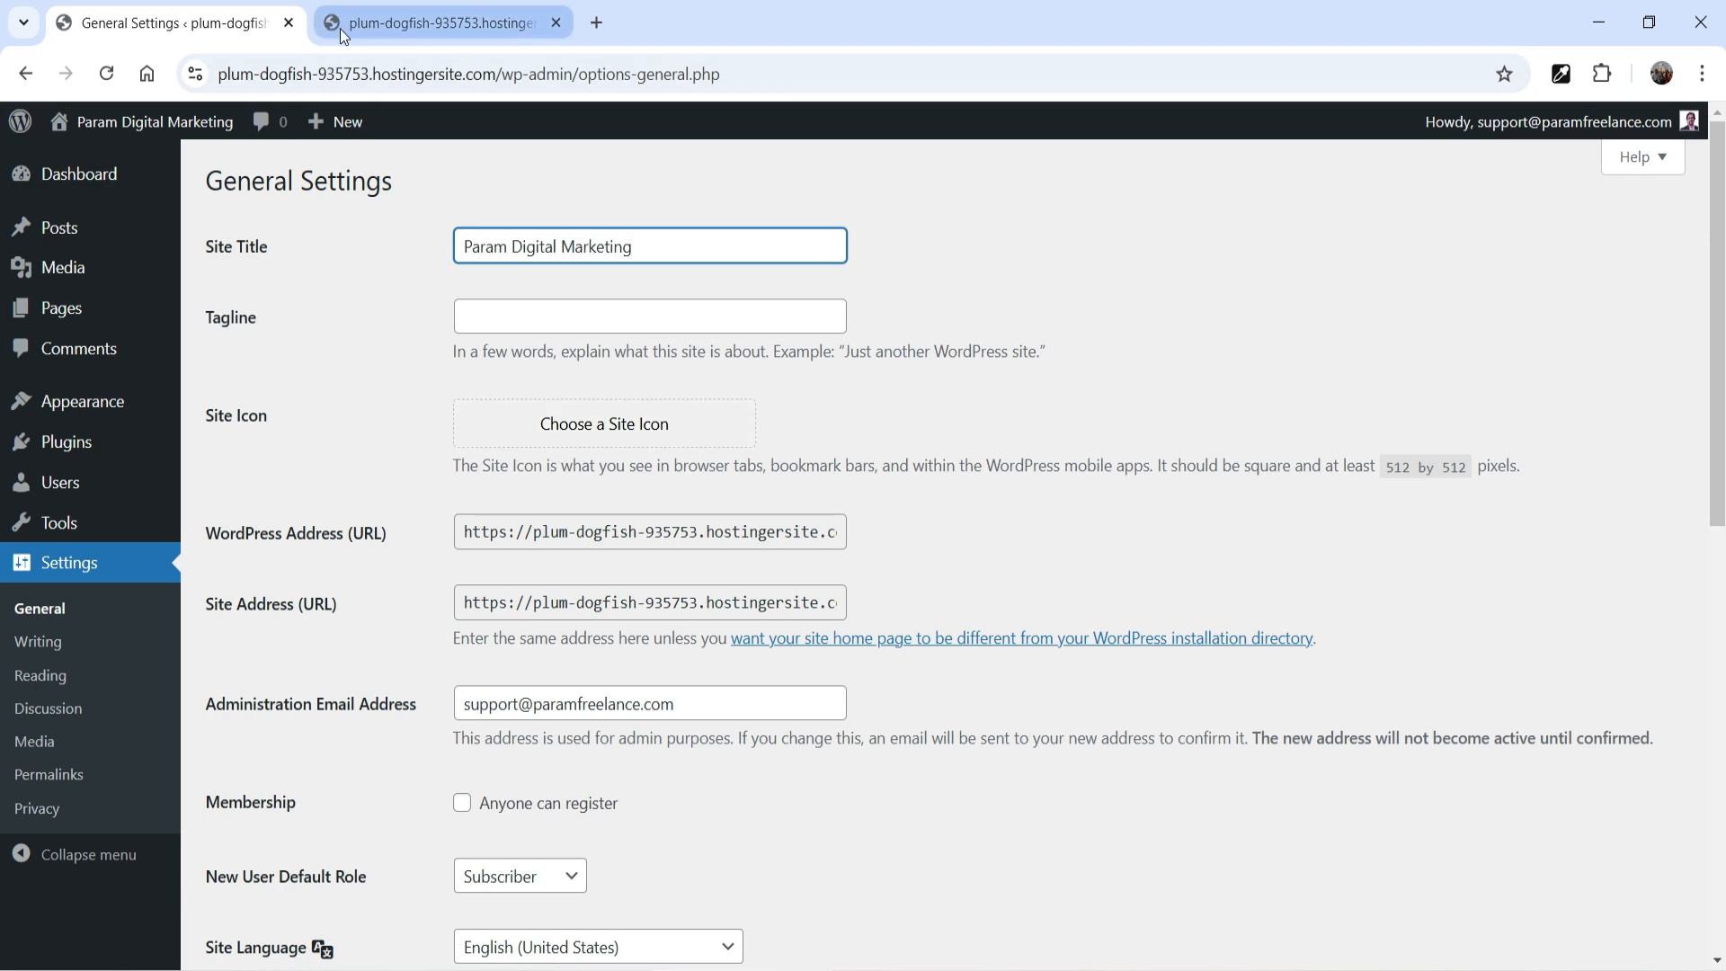
mouse_move(338, 32)
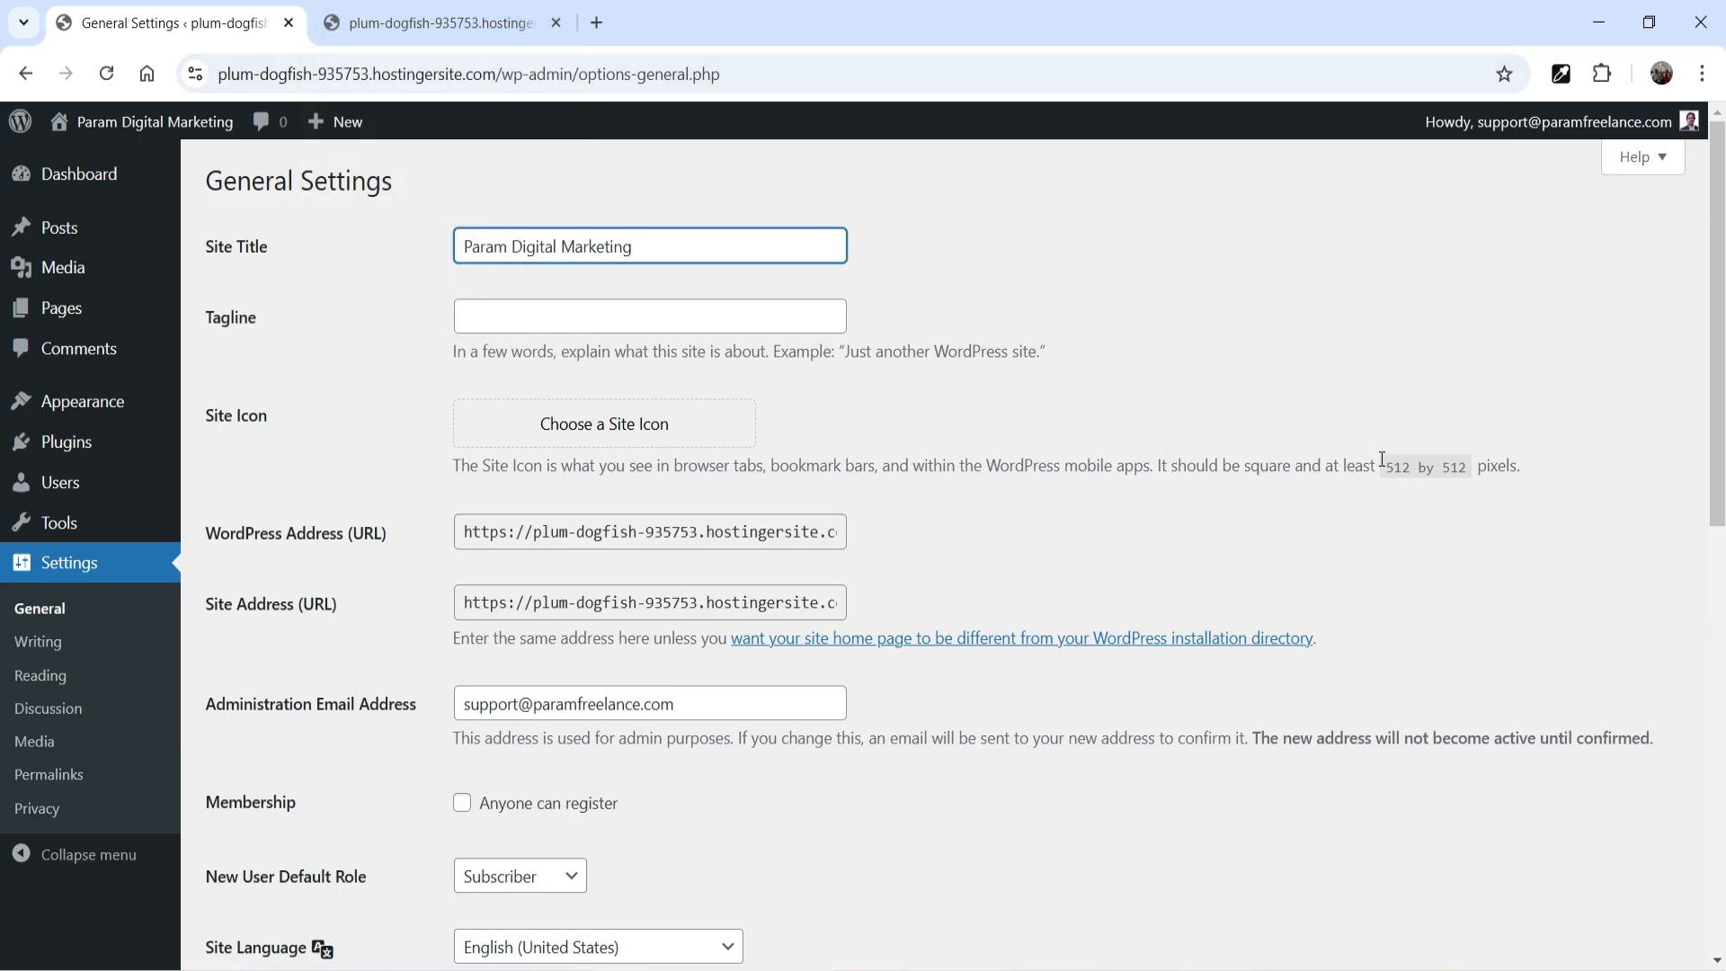
left_click_drag(1391, 469, 1467, 471)
left_click(1475, 528)
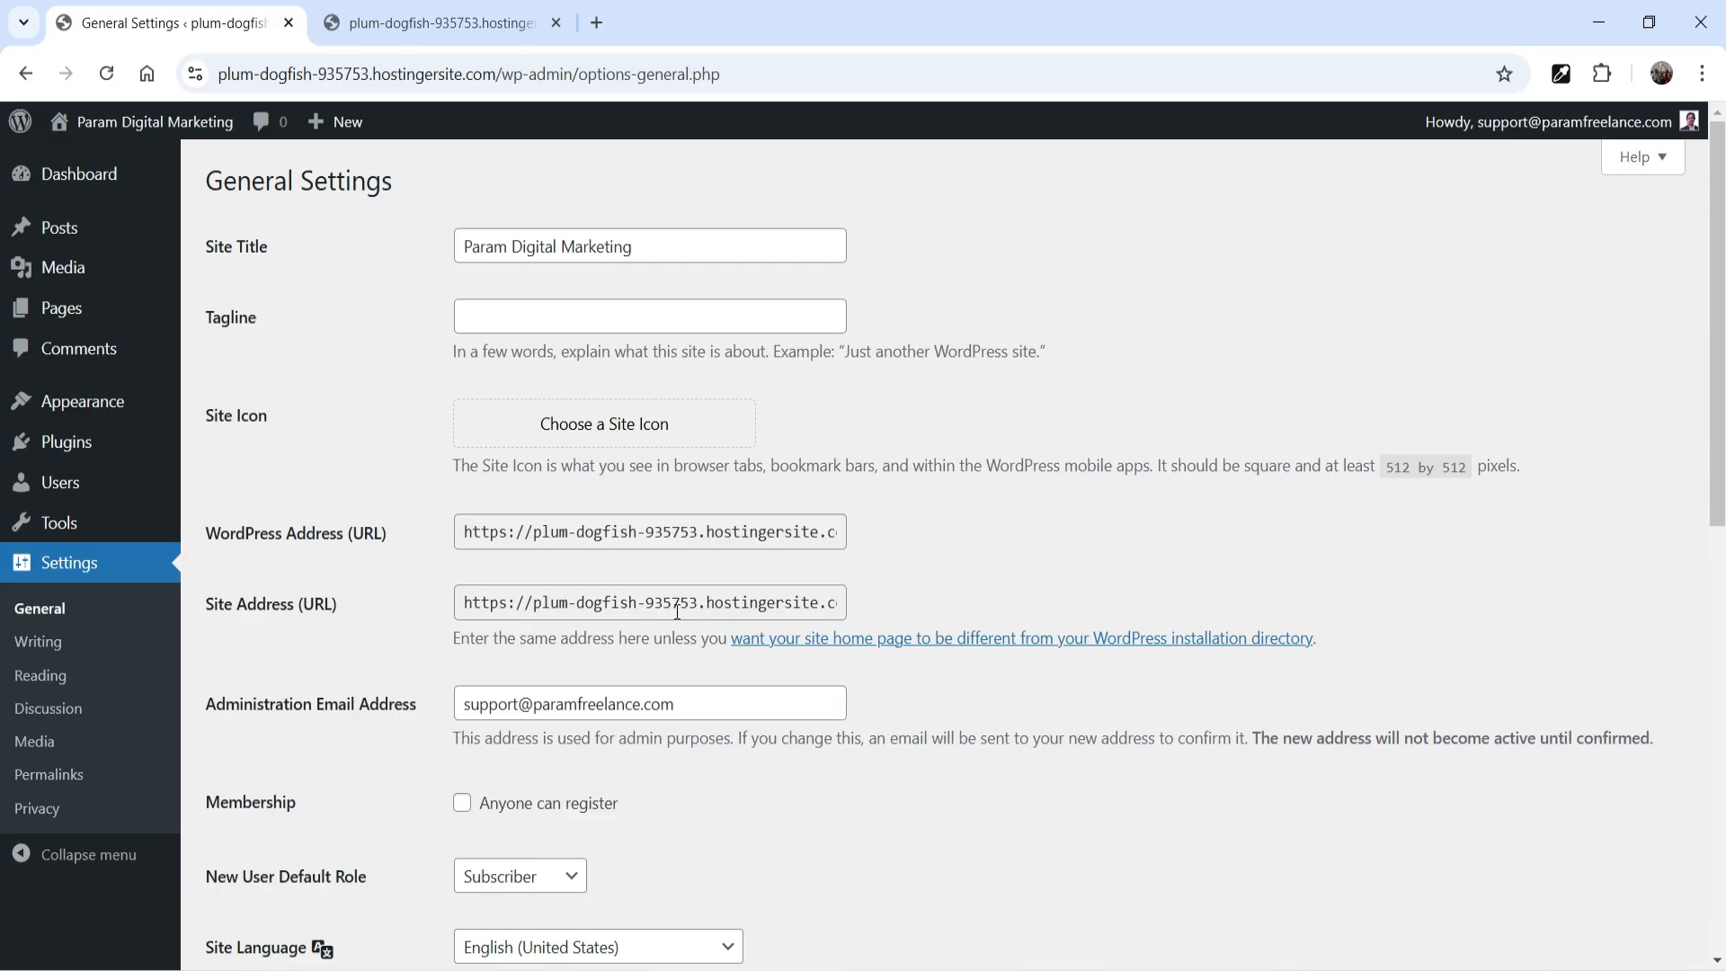
Try enabling open registration for anyone and check the default role choices for new users
scroll(678, 611, "down", 1)
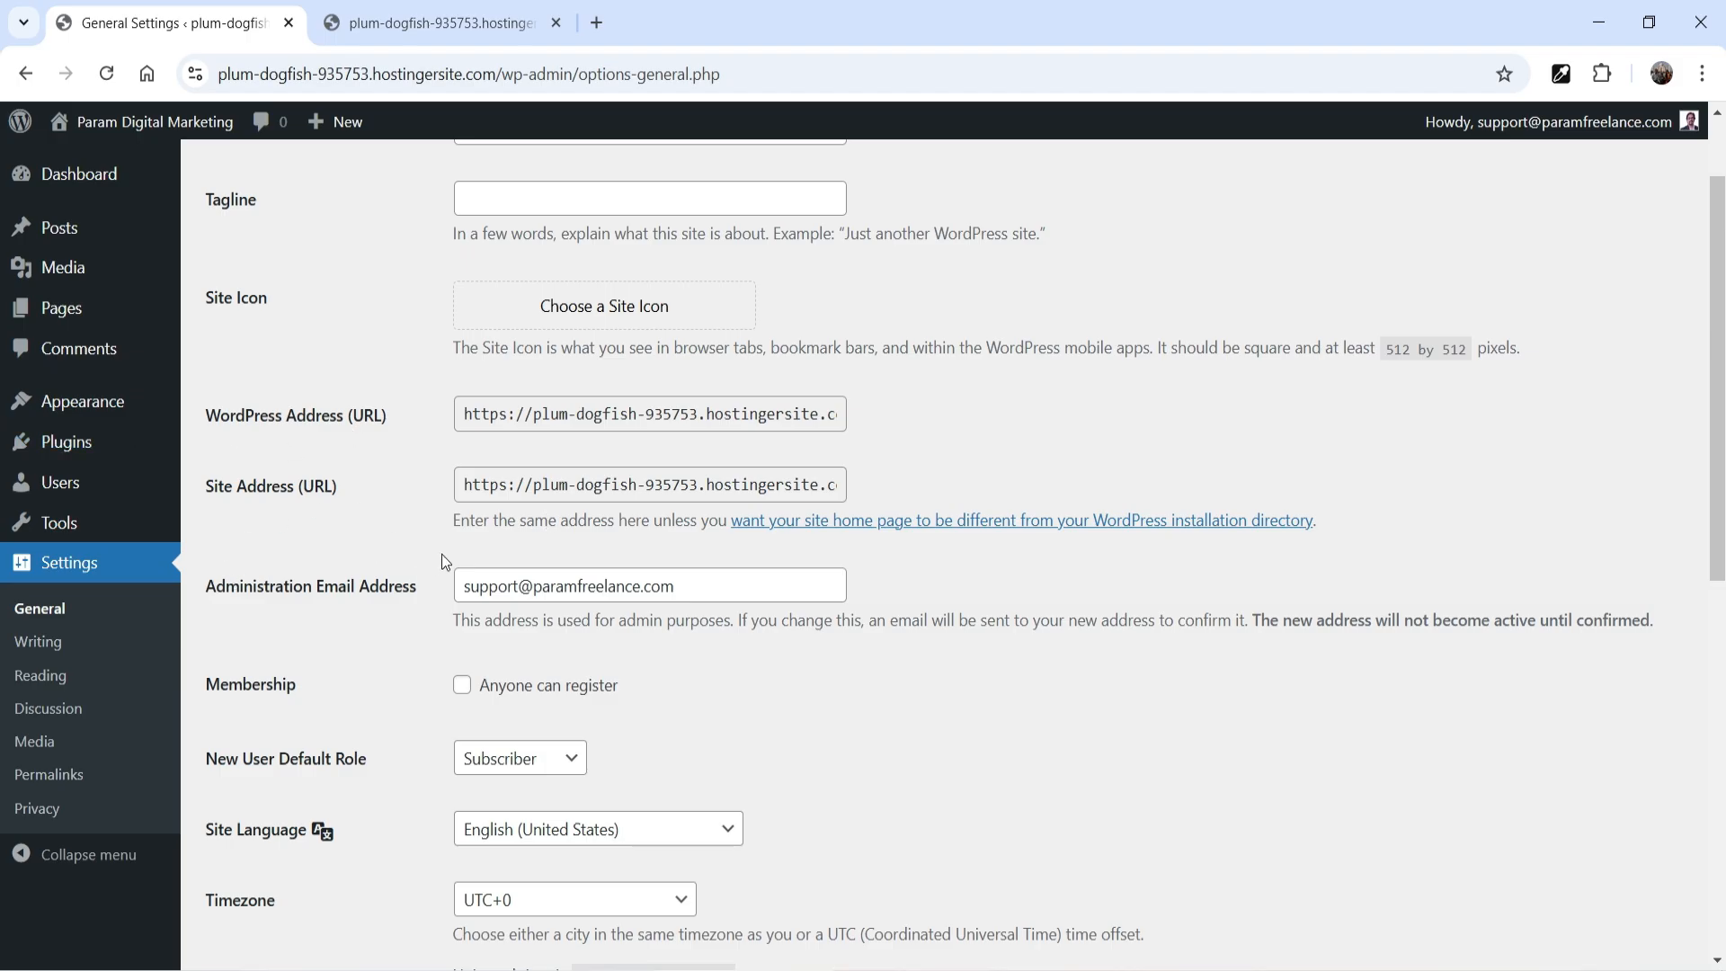
scroll(510, 563, "down", 2)
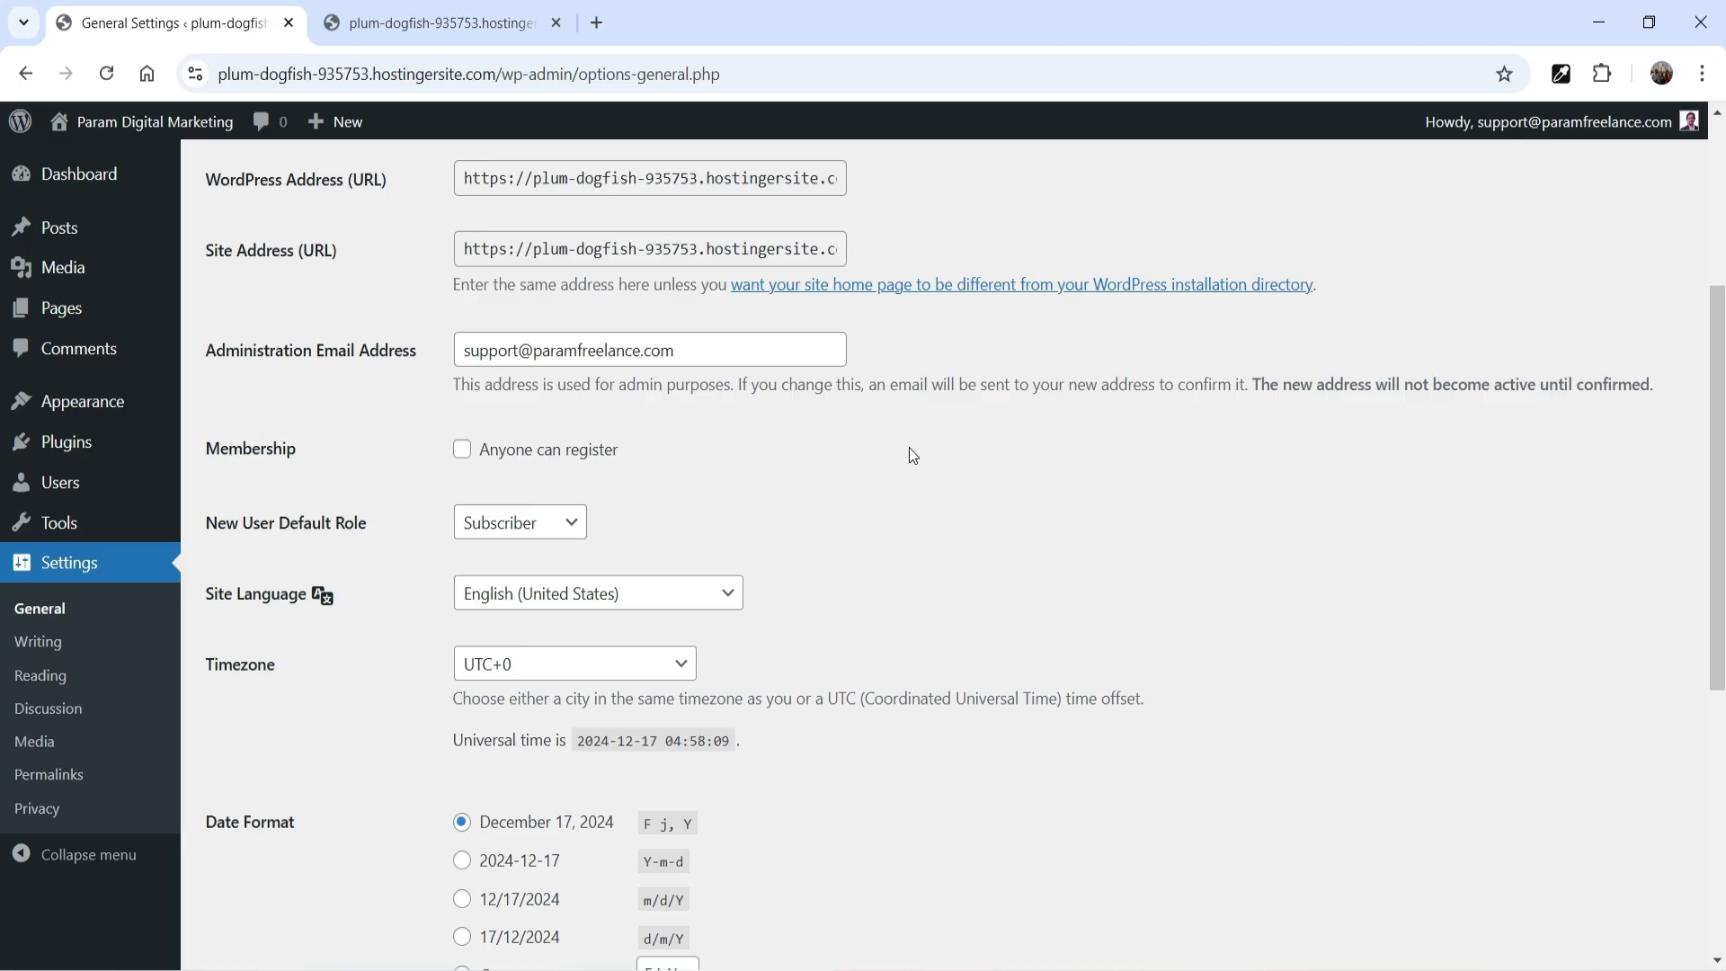
scroll(455, 500, "down", 1)
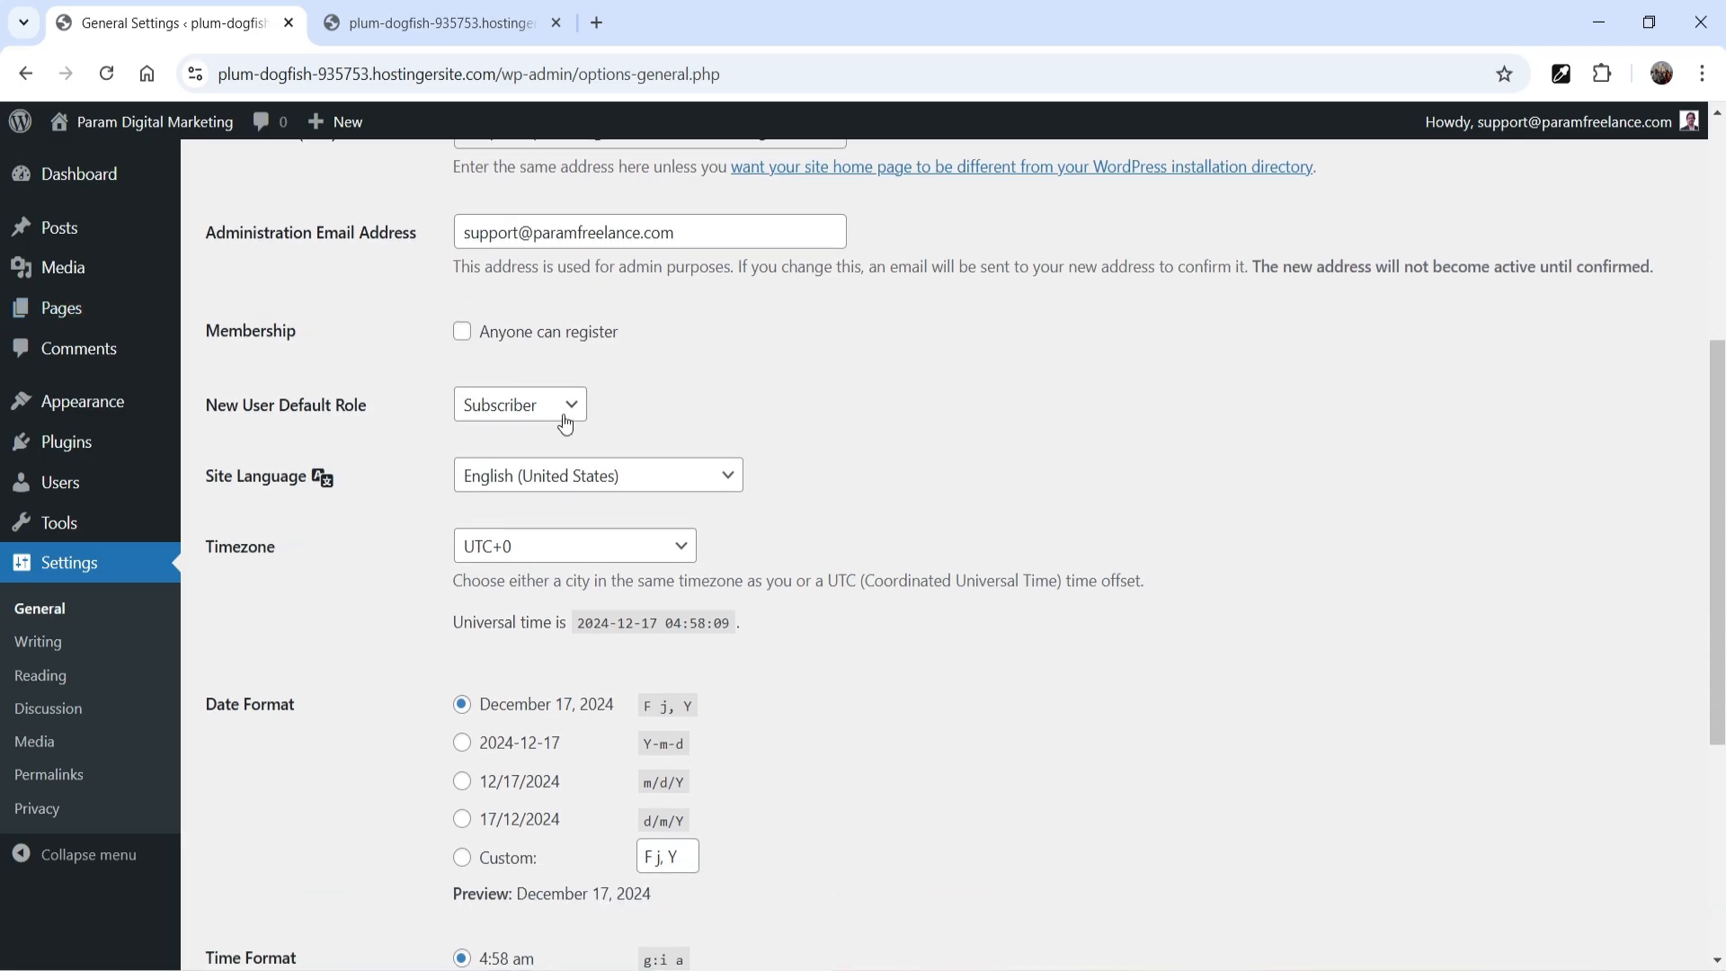
left_click(462, 332)
left_click(570, 405)
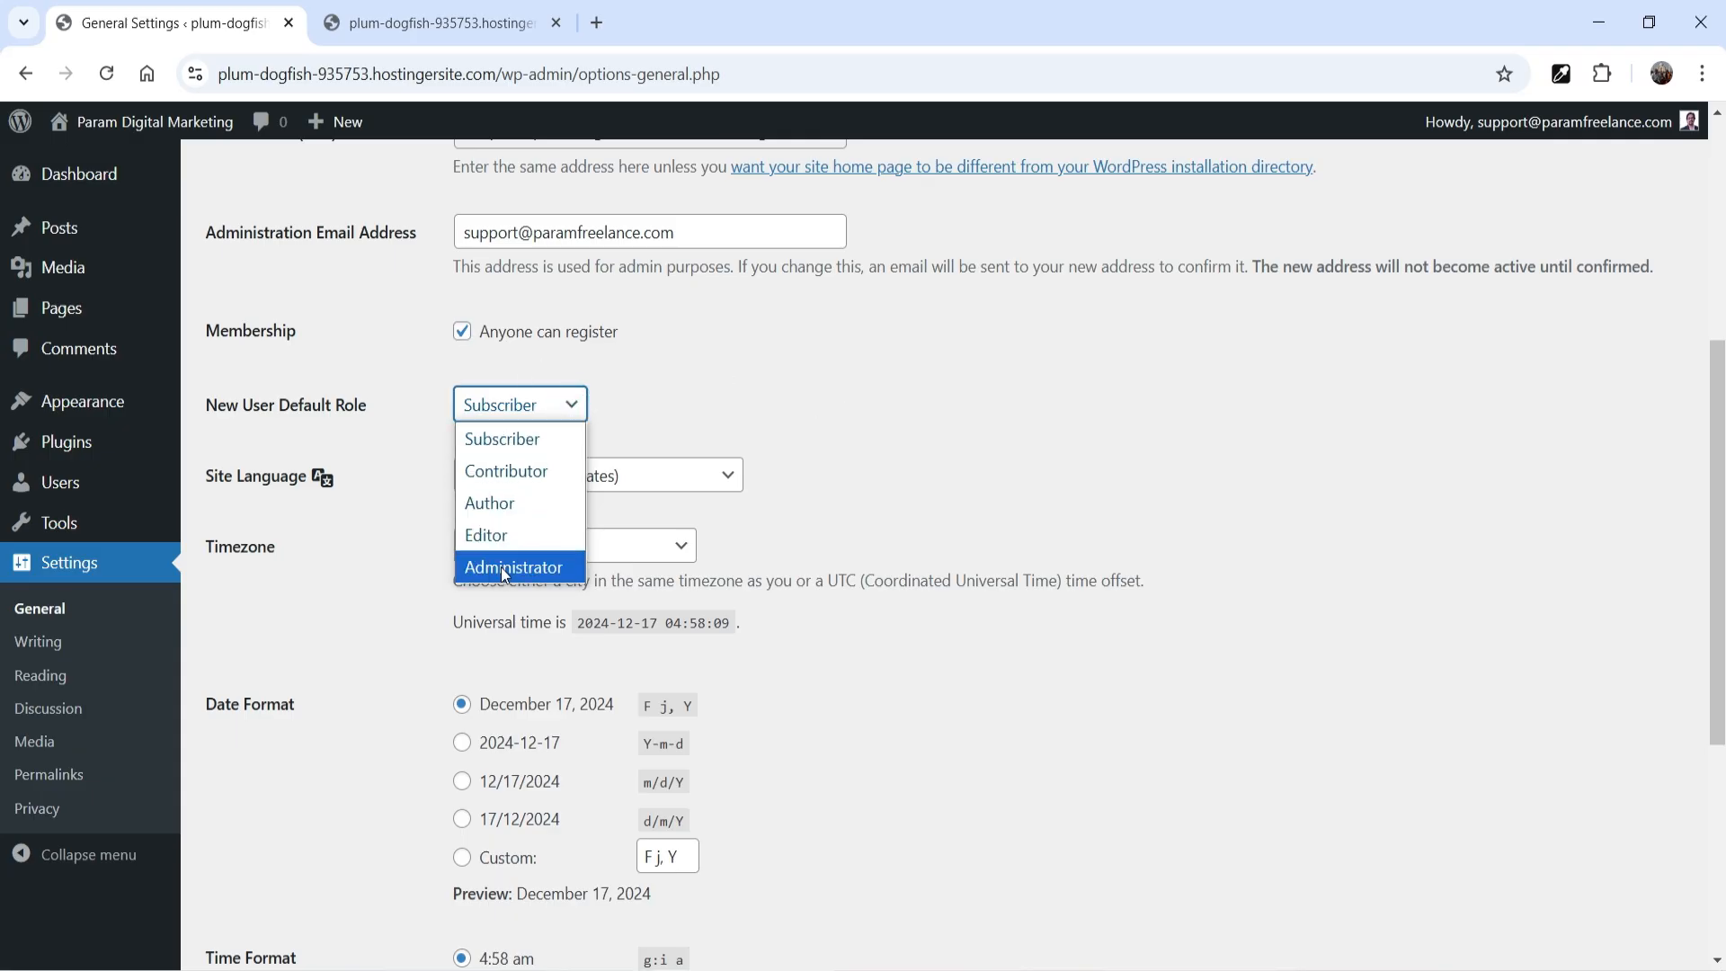
left_click(908, 387)
left_click(461, 331)
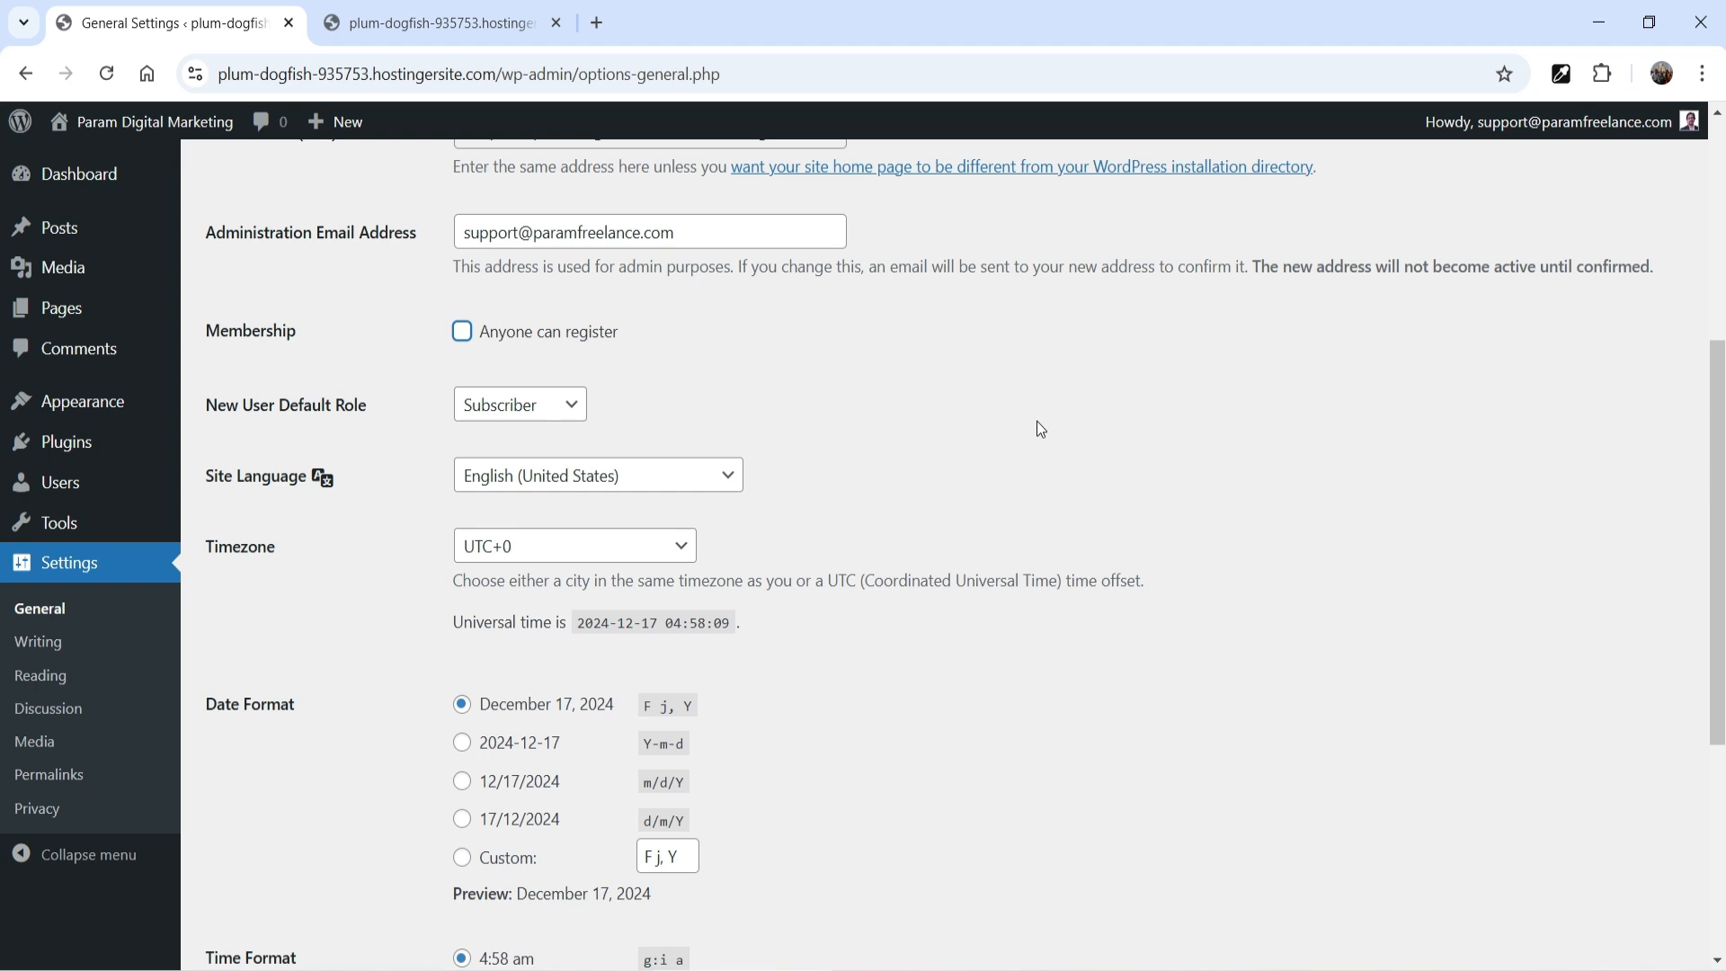
Check the site language, date and time options, and save the general settings
scroll(1030, 421, "down", 1)
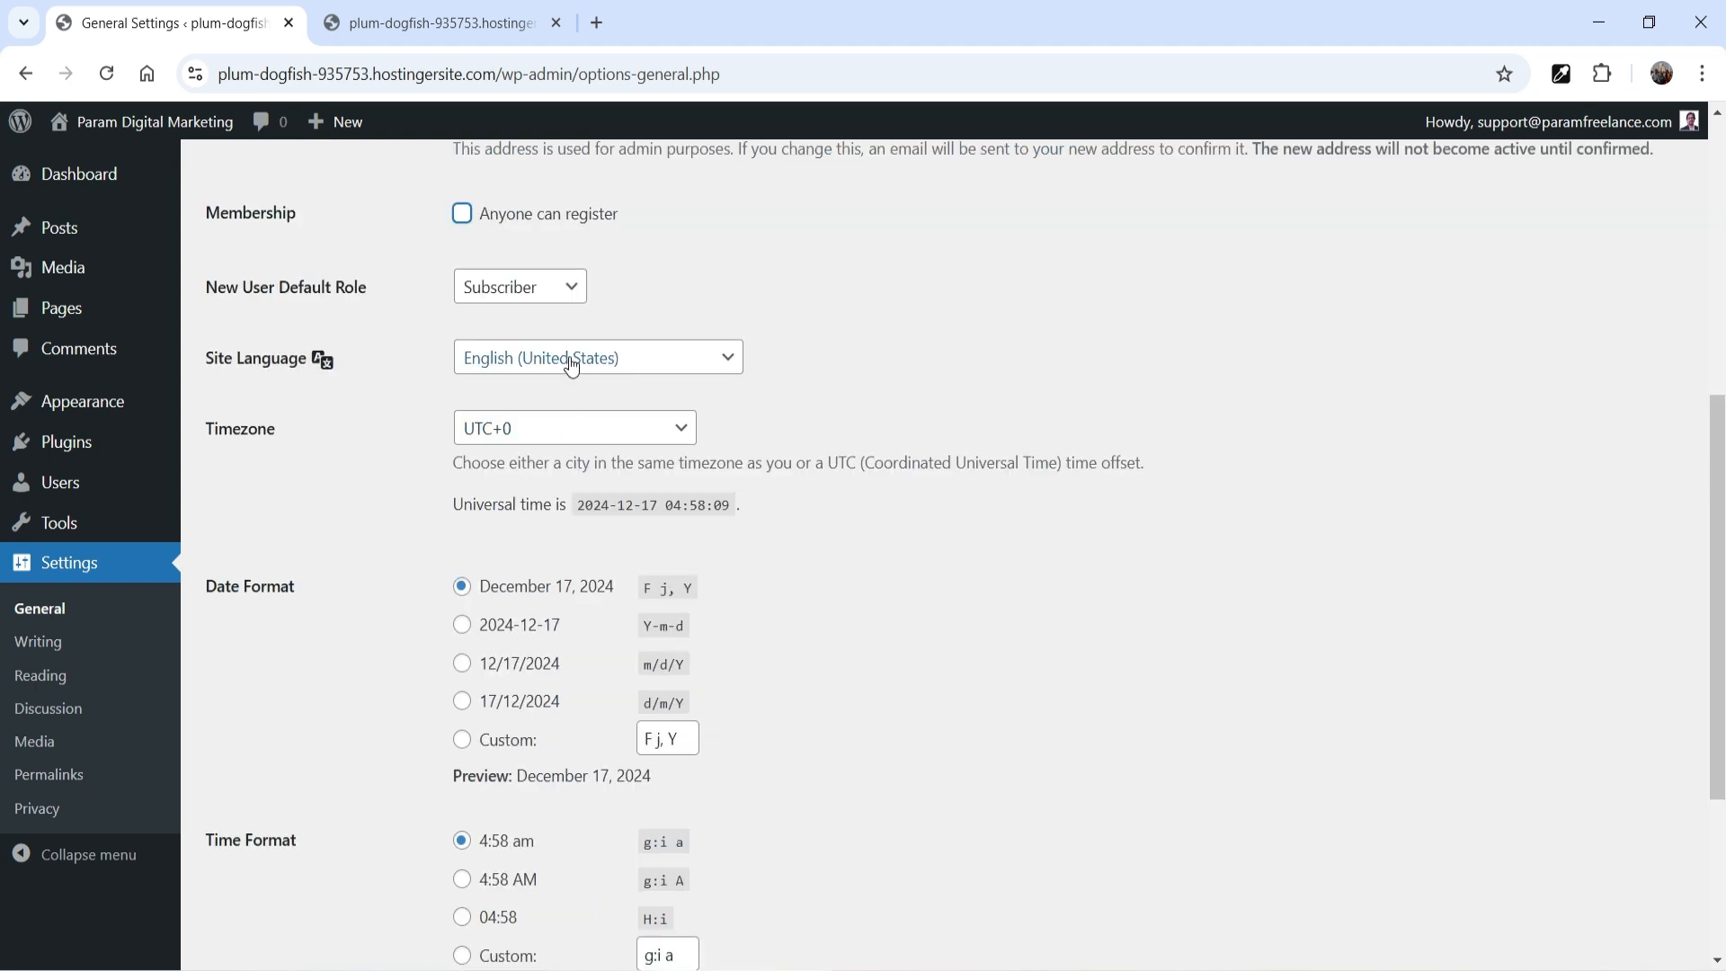
left_click(627, 364)
left_click(1222, 347)
scroll(1060, 514, "down", 1)
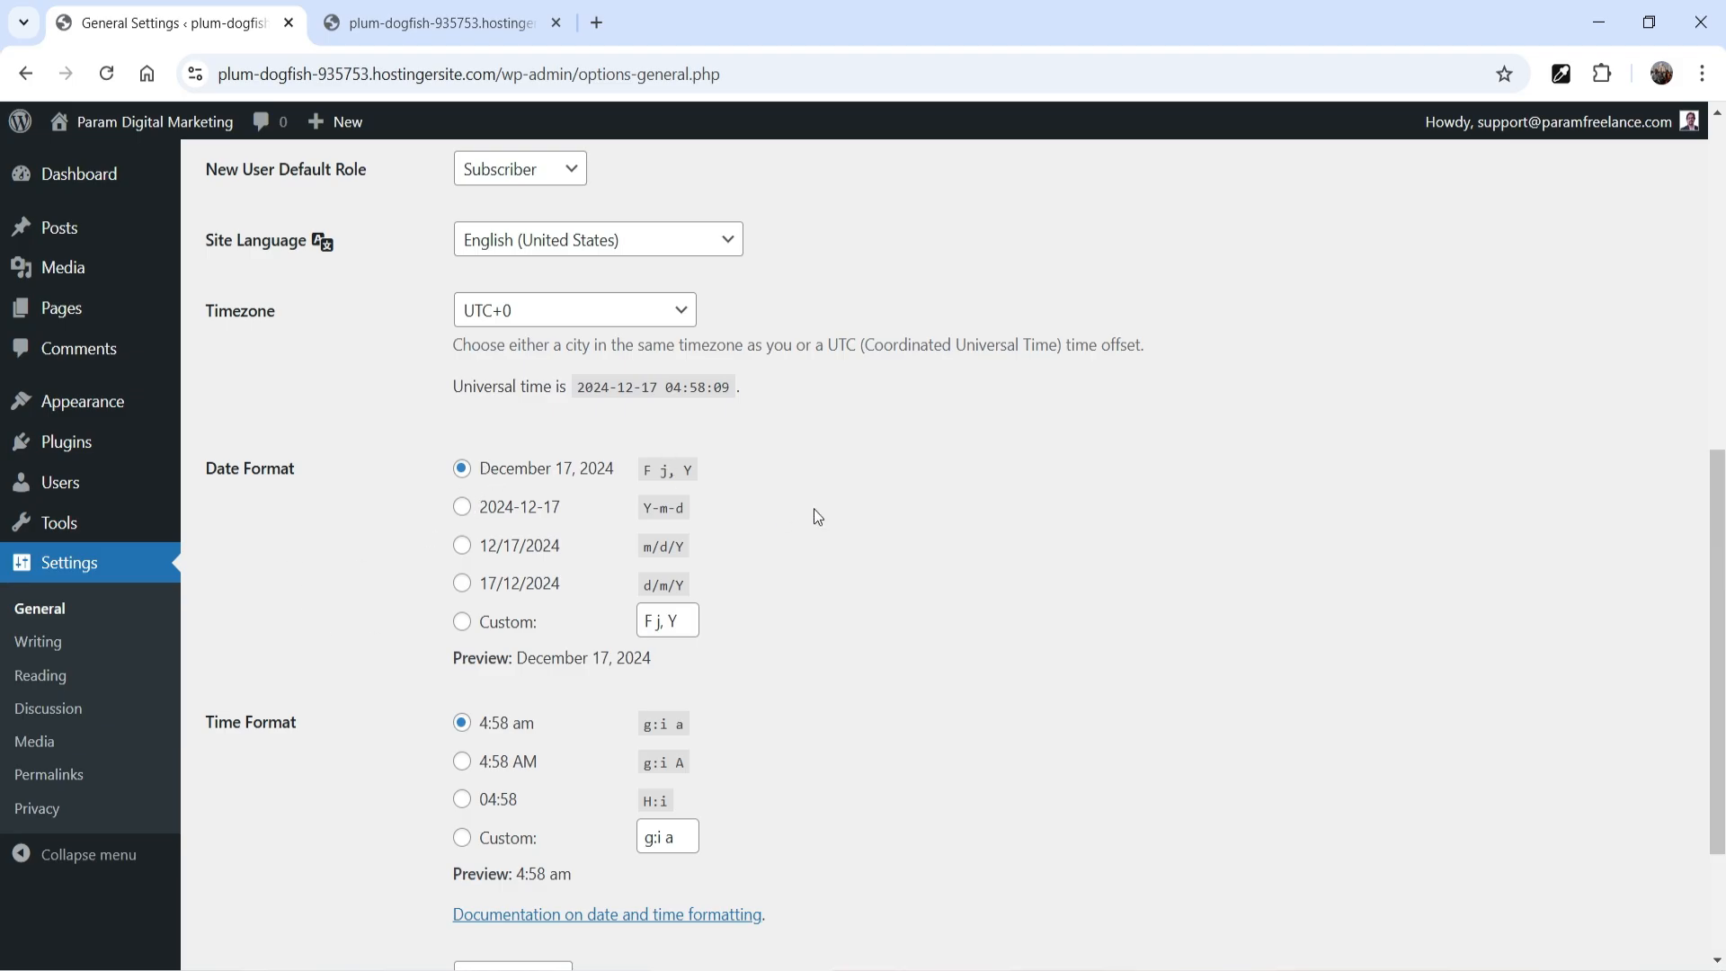
scroll(863, 503, "down", 2)
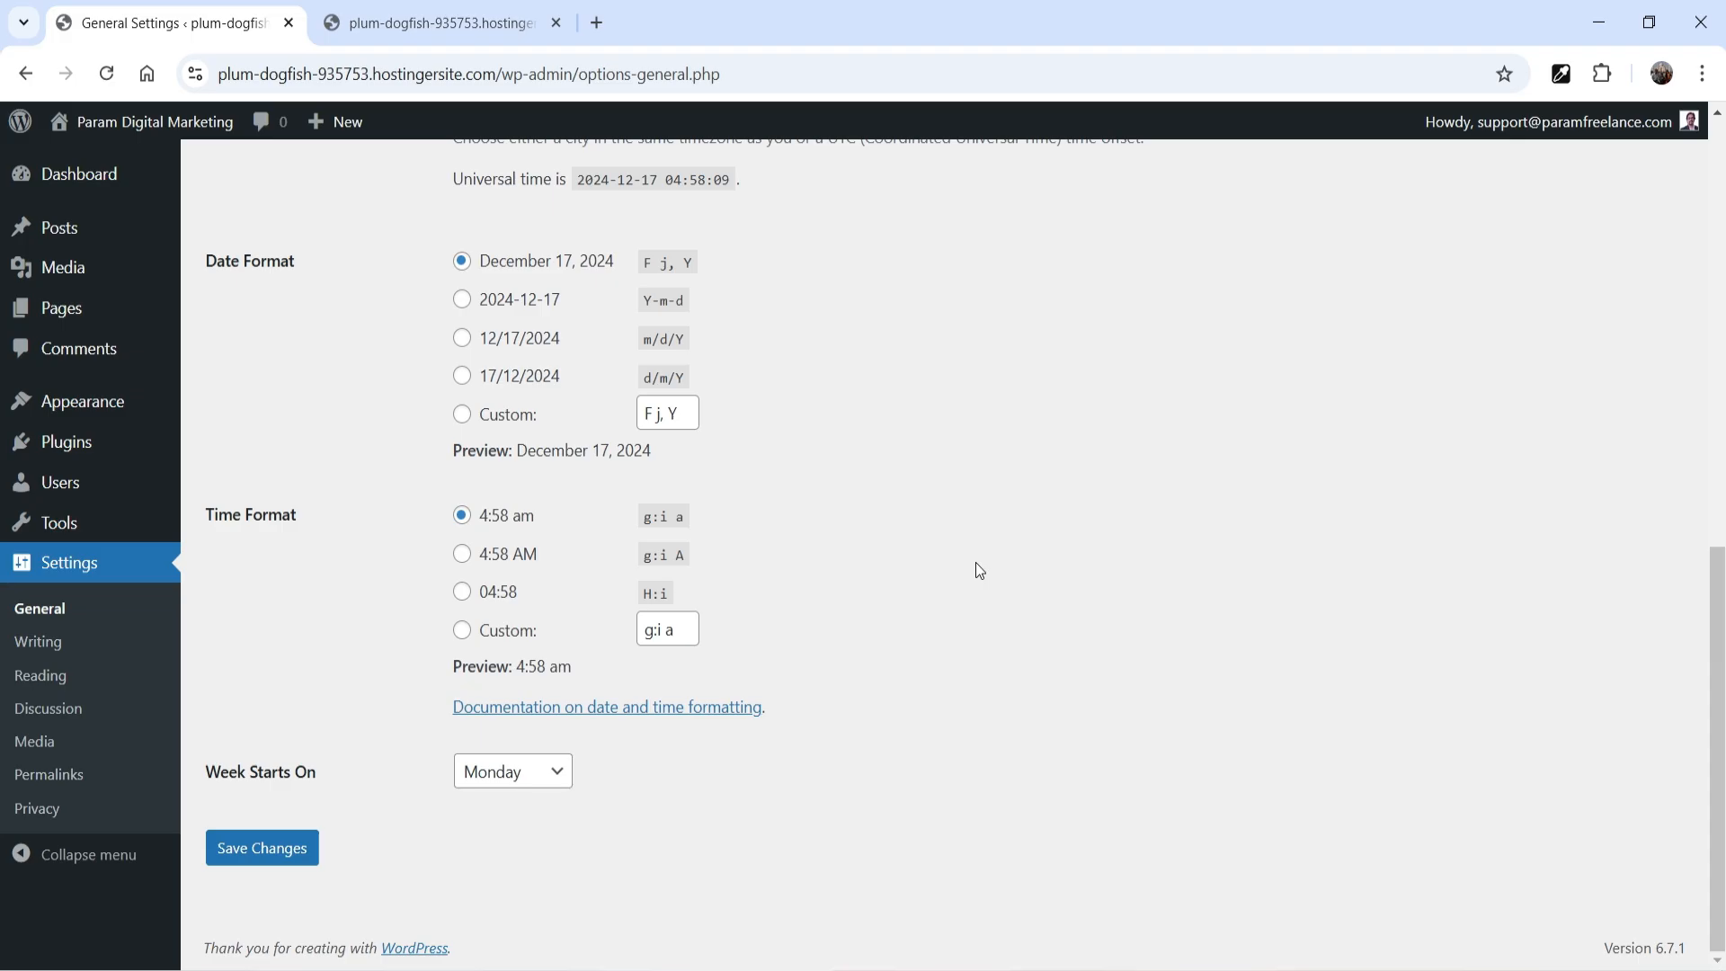
left_click(266, 849)
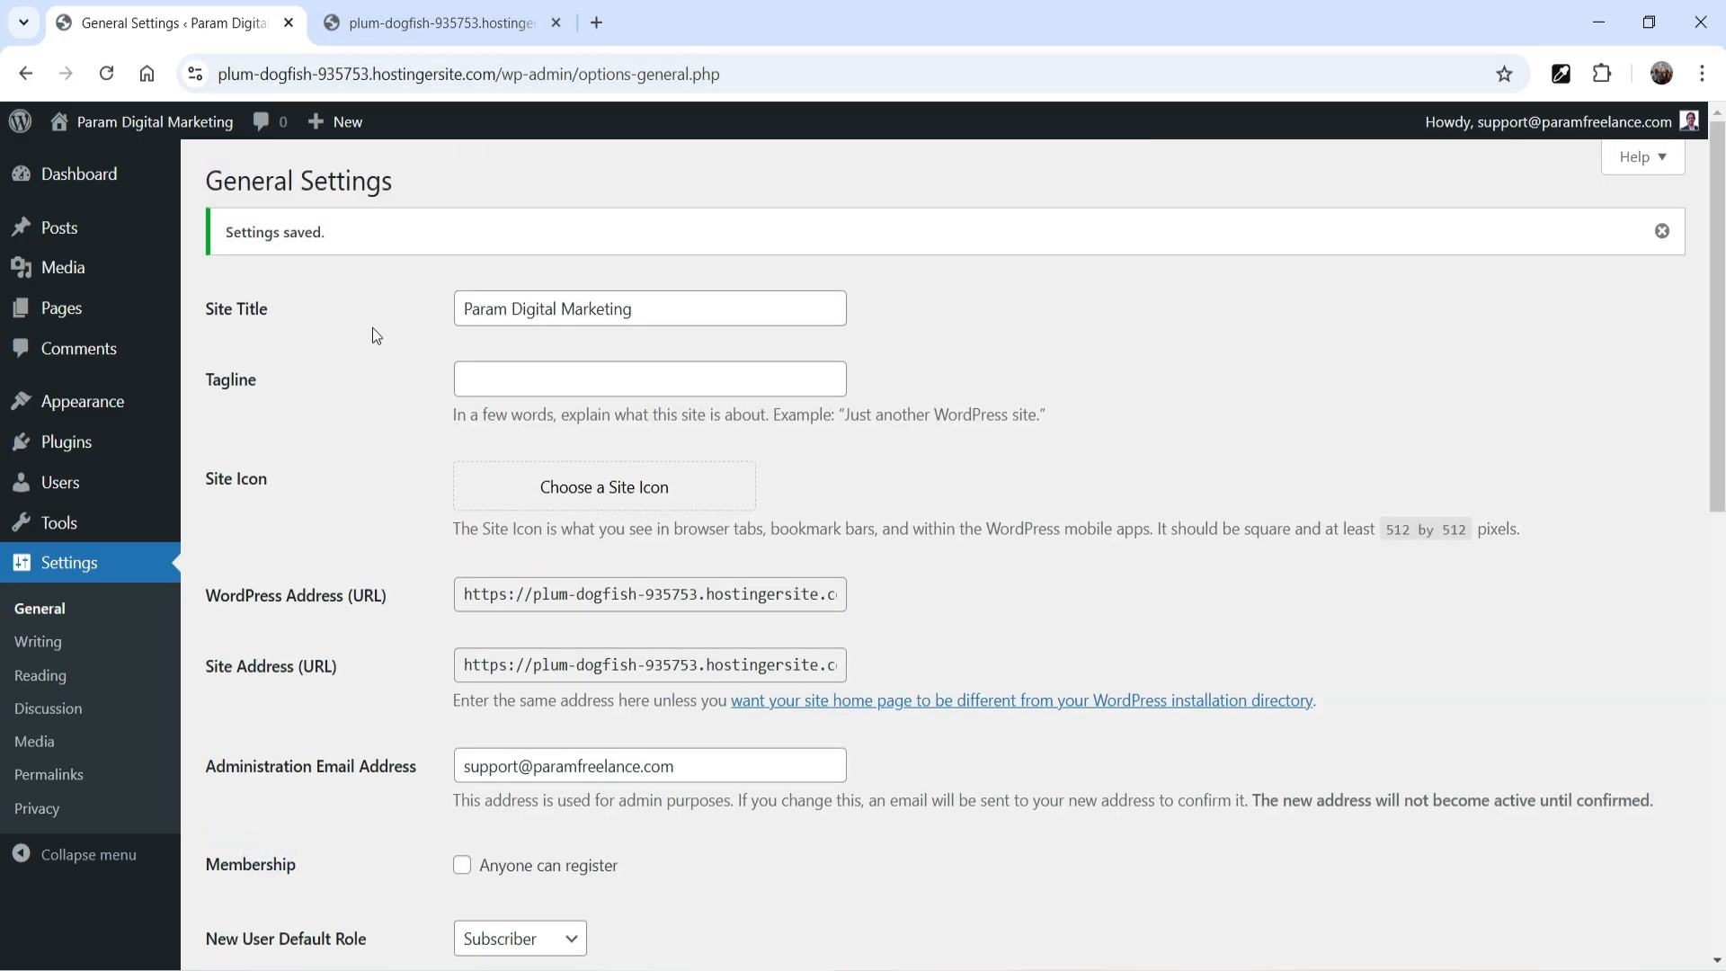
Examine the writing settings, including the default post category and default post format choices
left_click(38, 641)
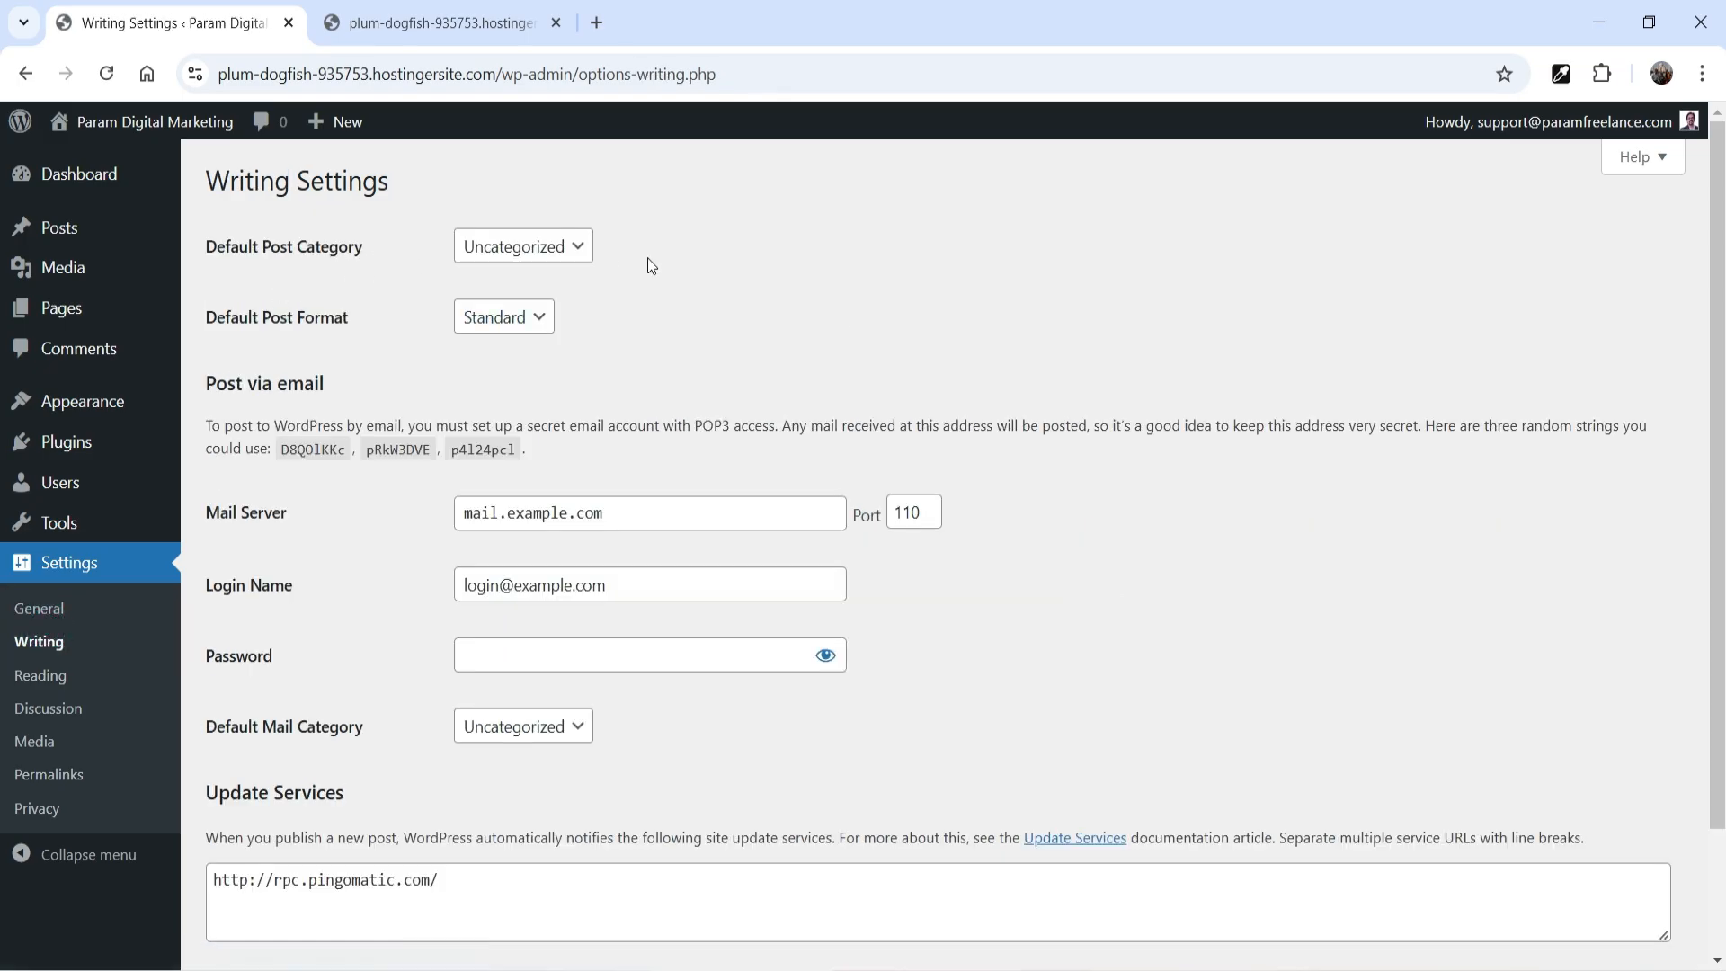
left_click(570, 257)
left_click(802, 277)
left_click(539, 319)
left_click(989, 328)
scroll(435, 272, "down", 1)
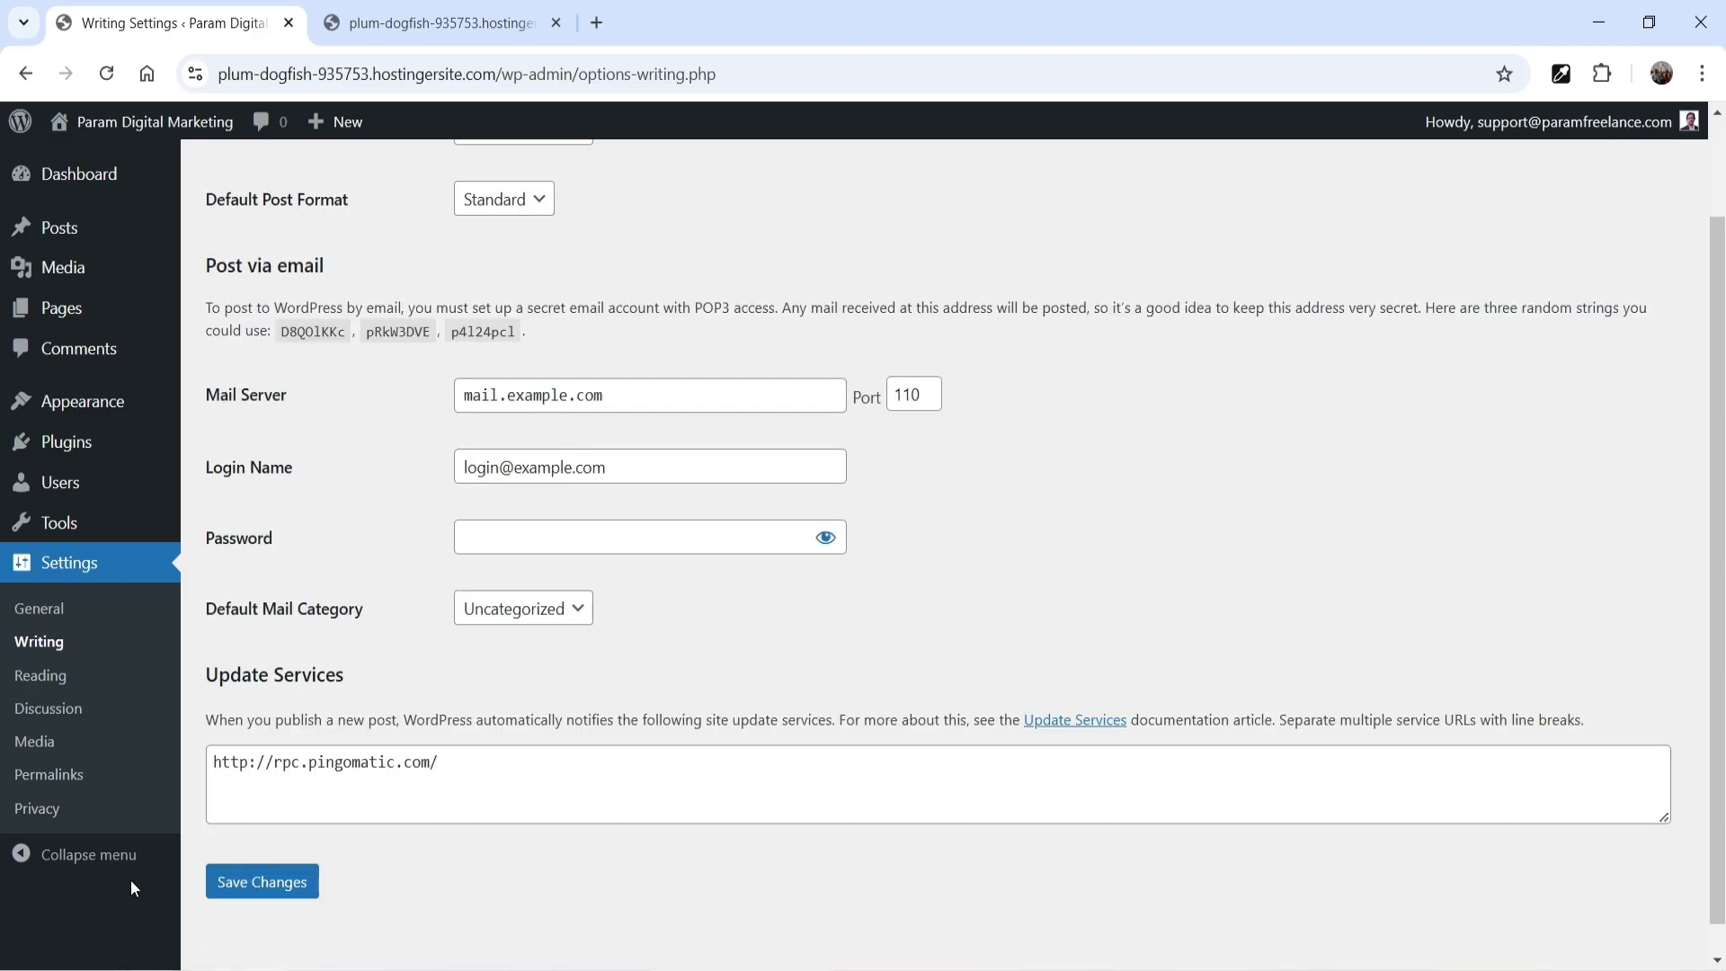
Examine the reading settings and the permalink structure options
left_click(47, 675)
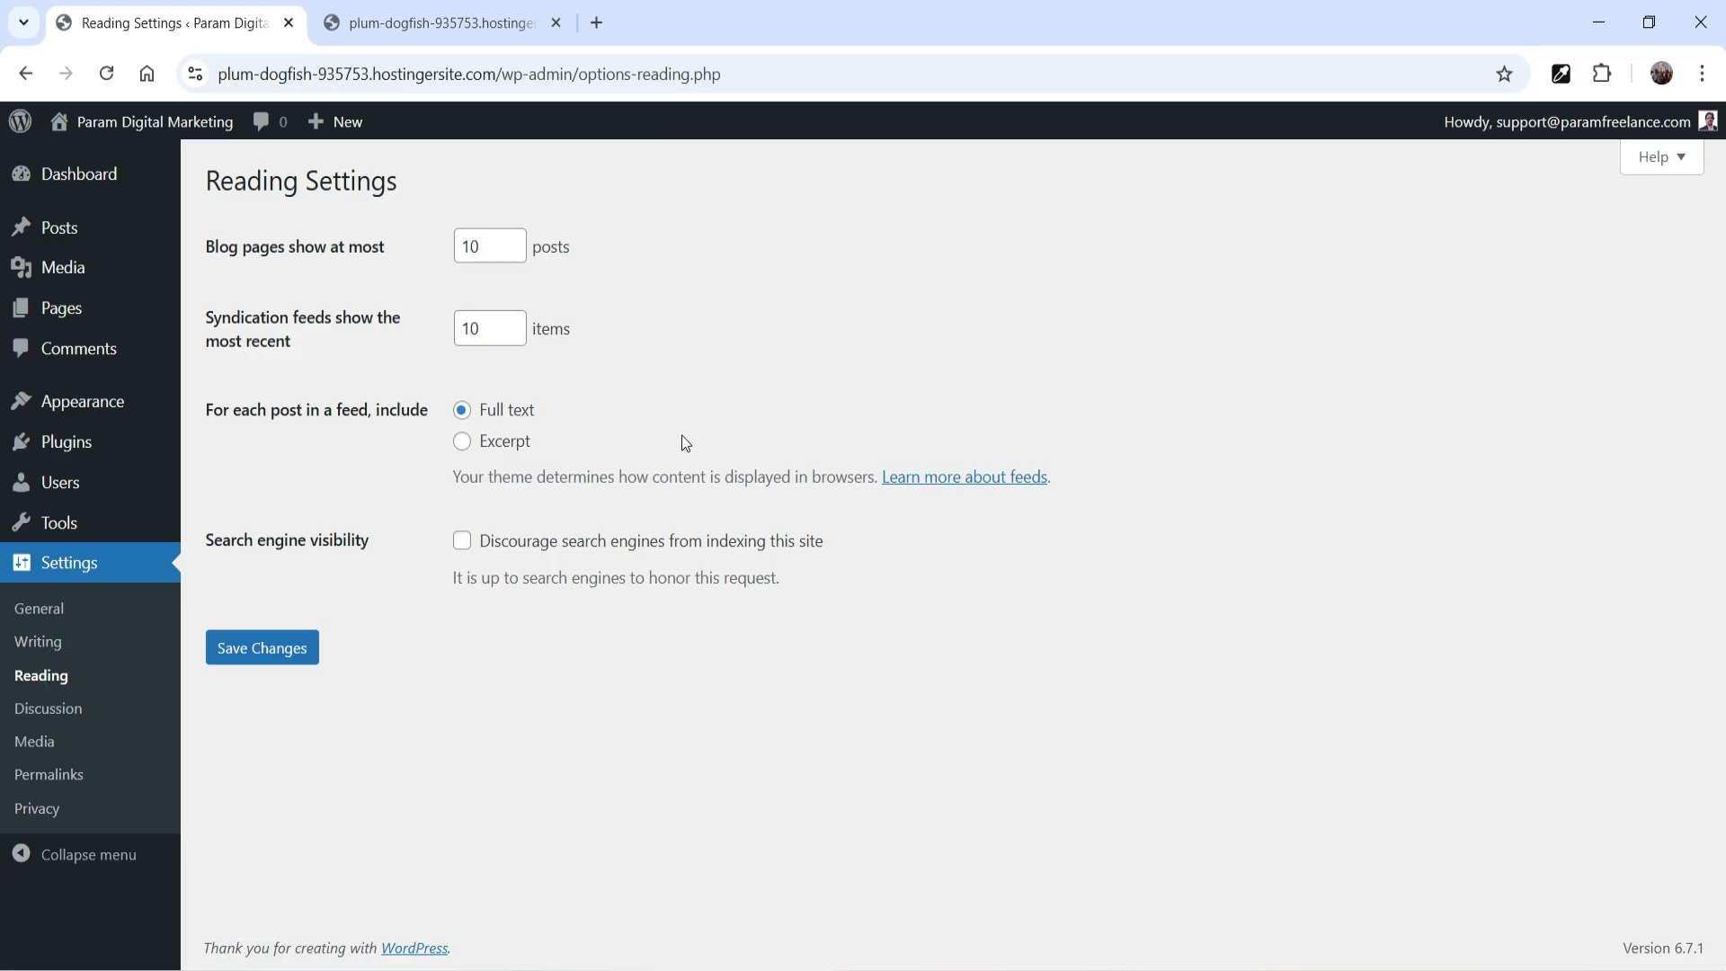
left_click(41, 775)
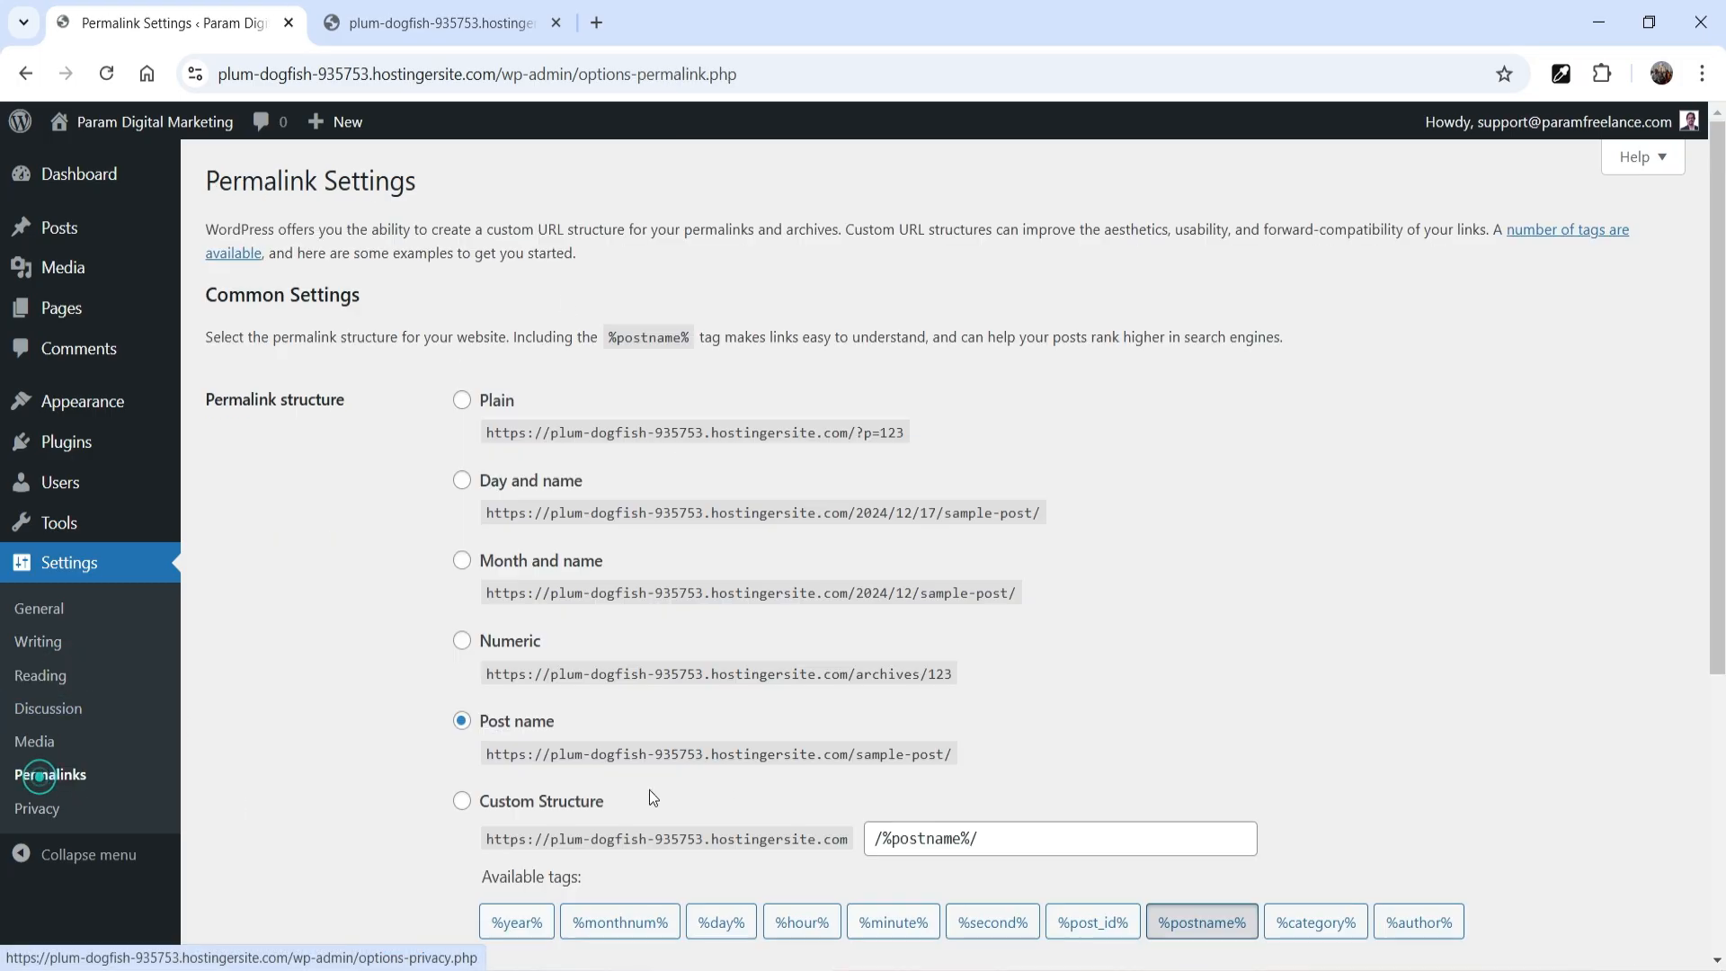
scroll(1217, 450, "down", 4)
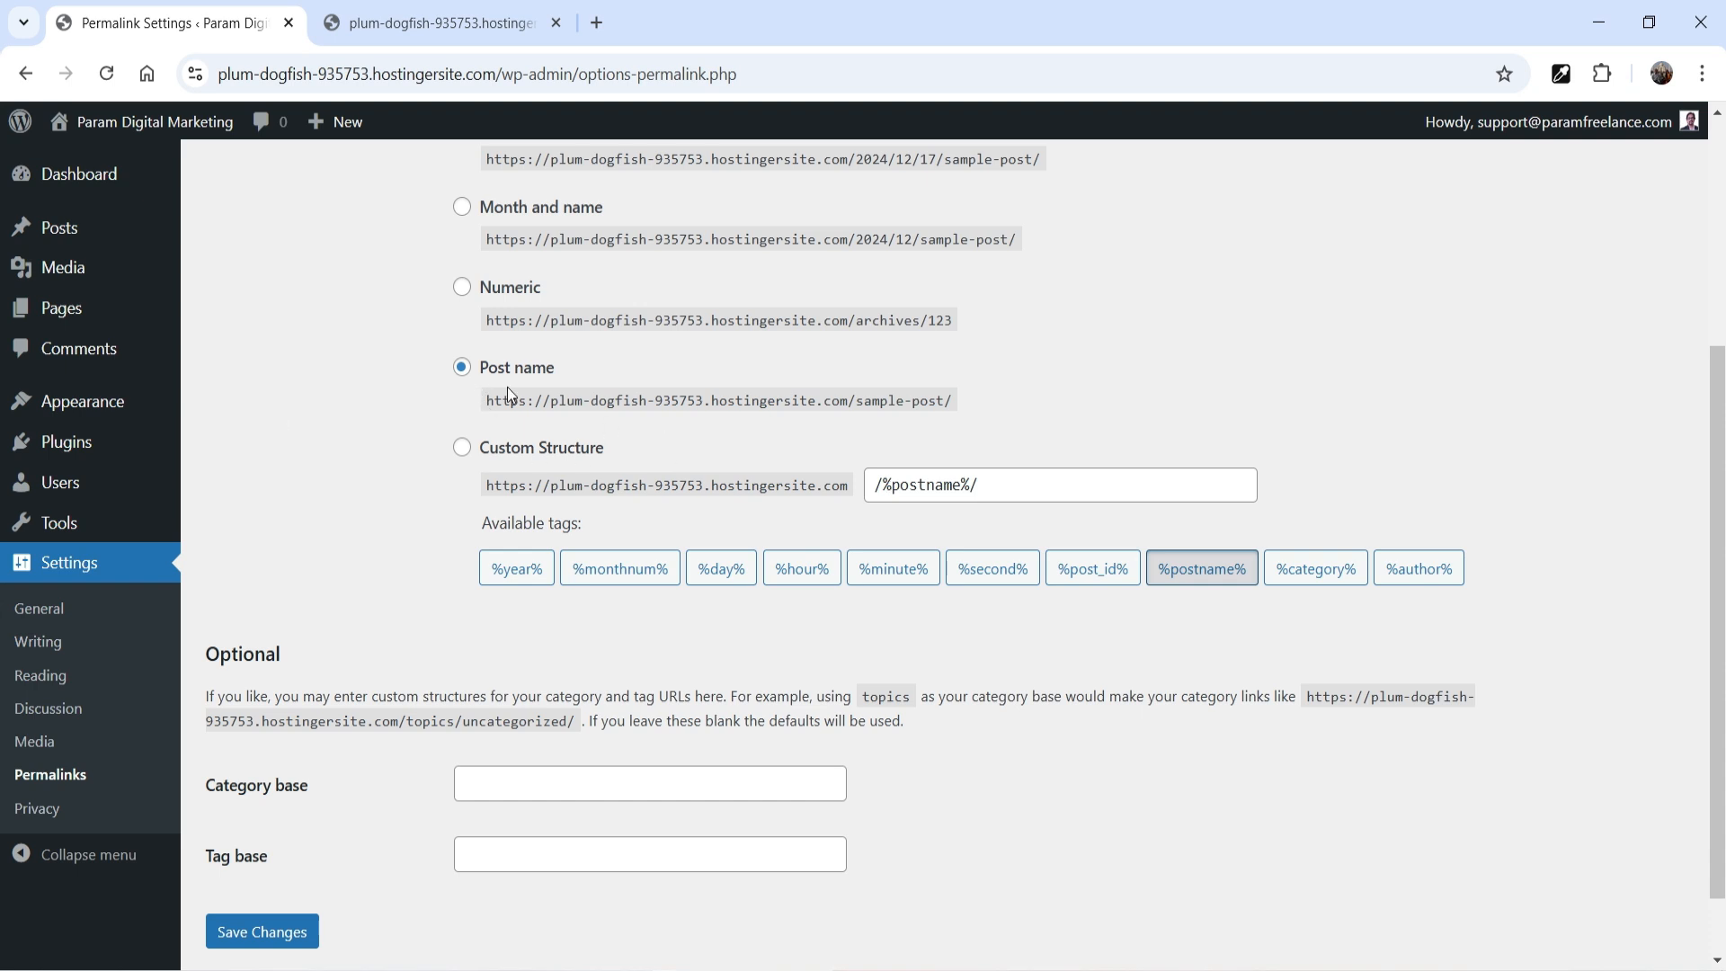
scroll(645, 426, "up", 4)
Open the catalogue for adding a new theme and browse the popular themes
mouse_move(76, 431)
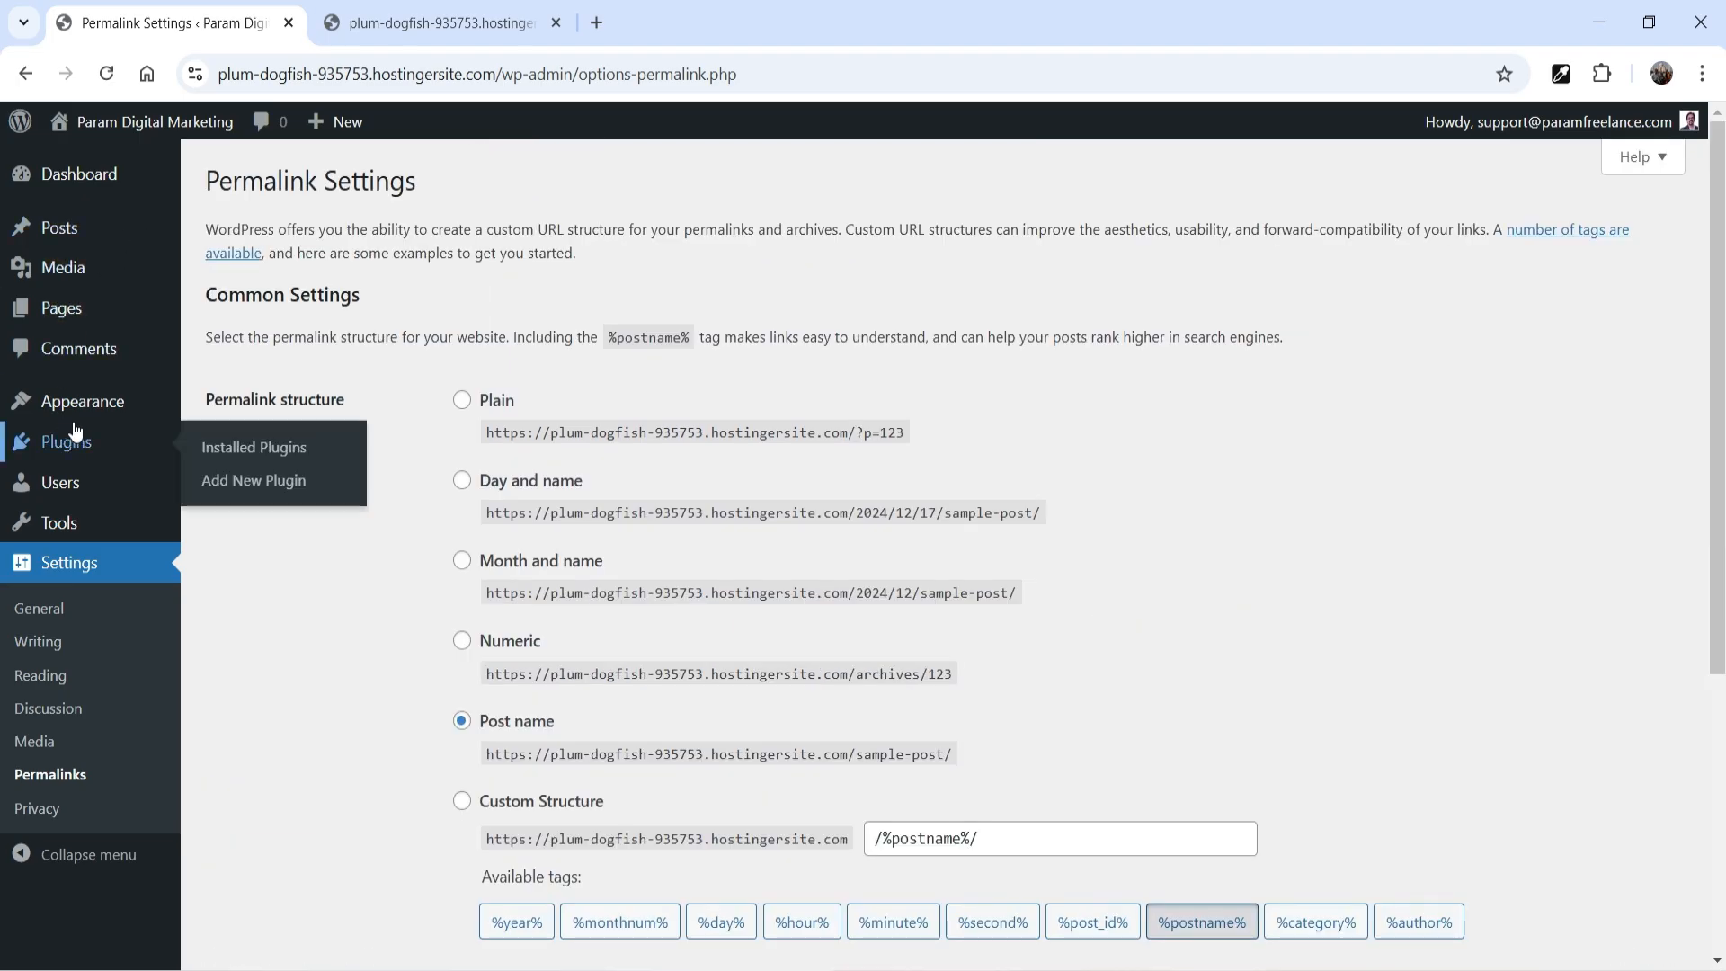
left_click(81, 401)
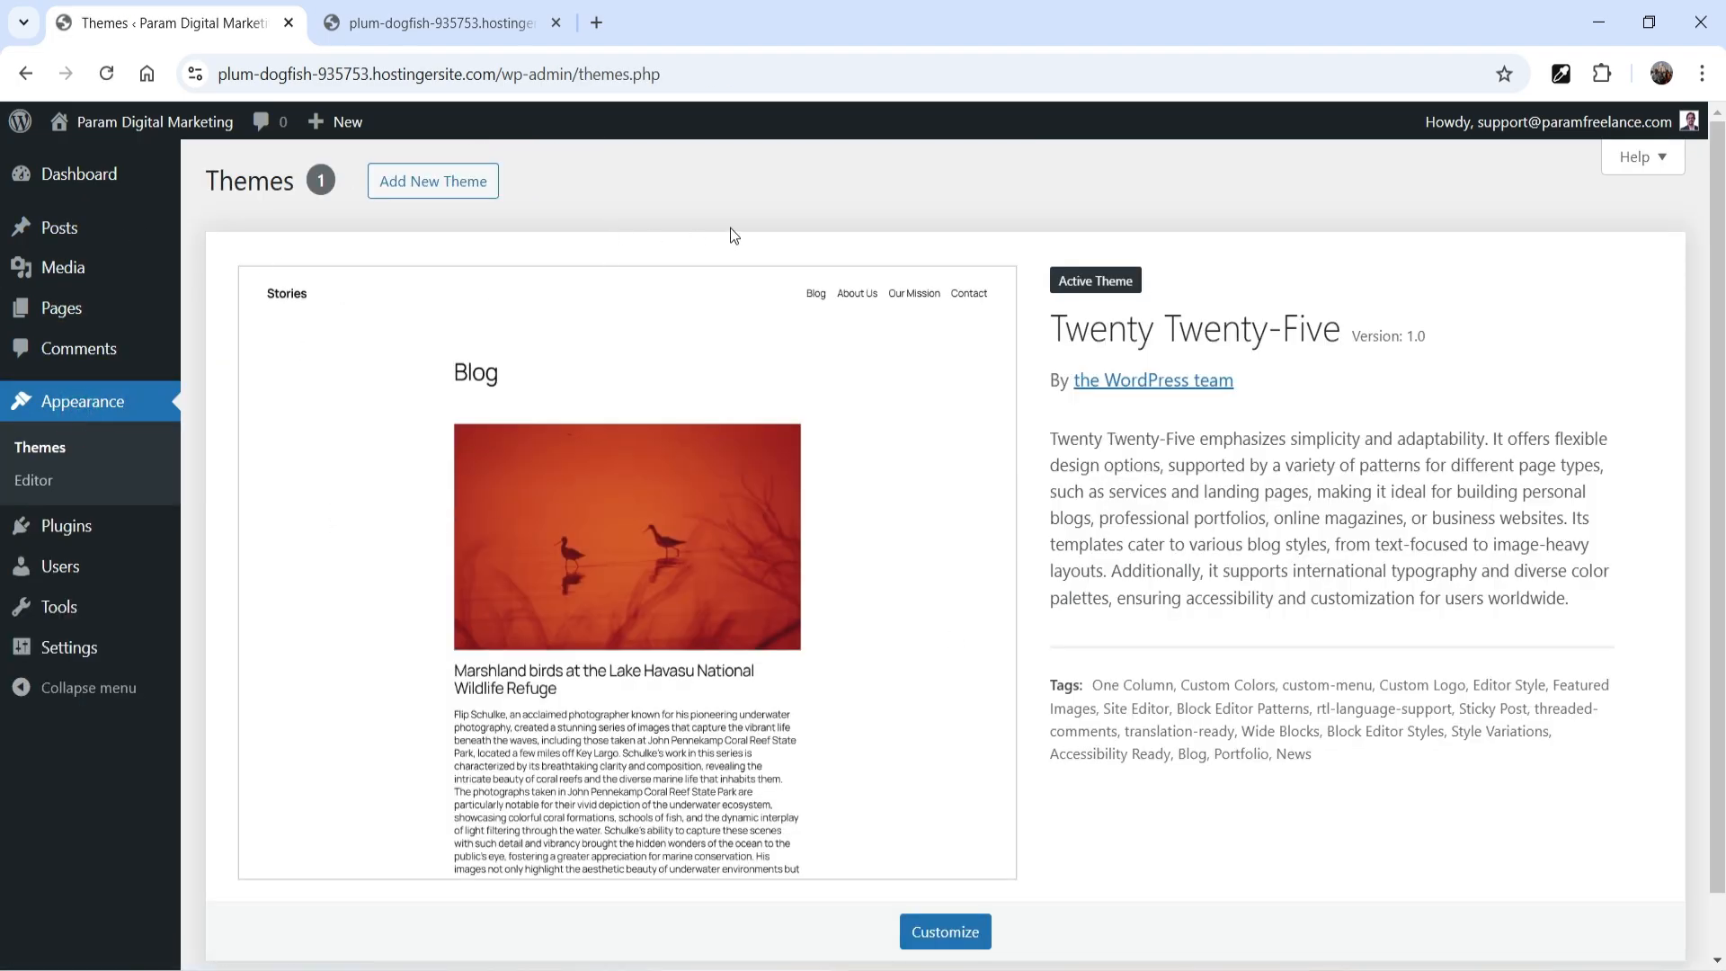
left_click(436, 184)
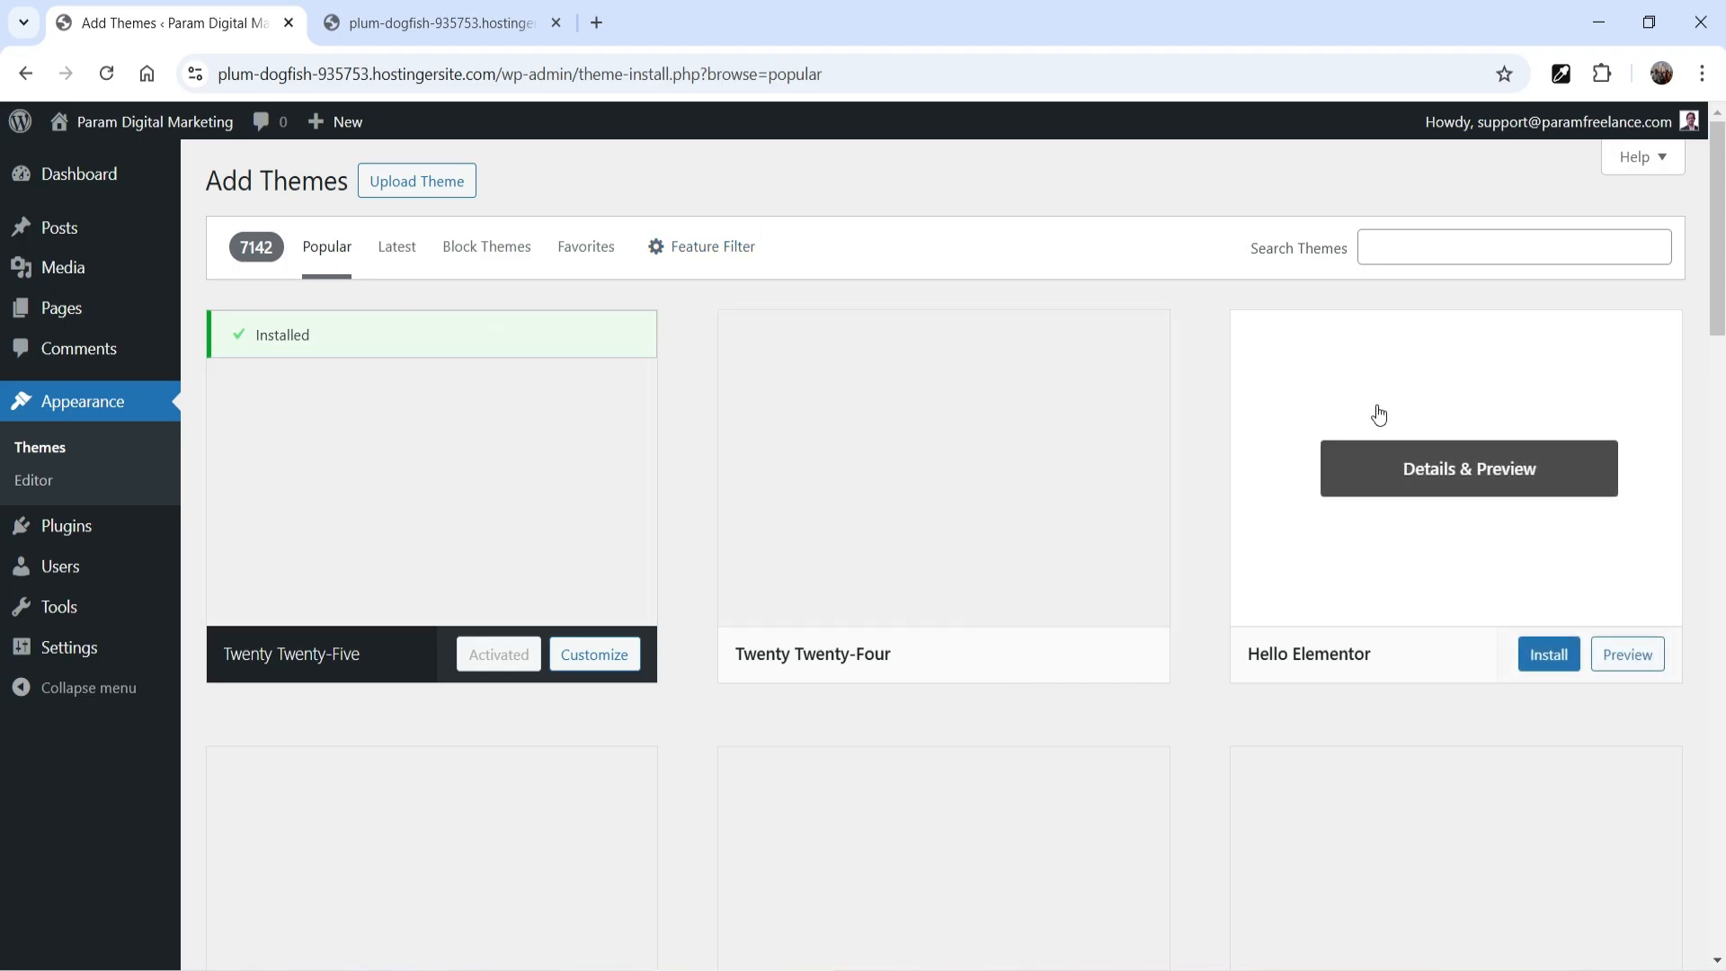
scroll(1190, 462, "down", 5)
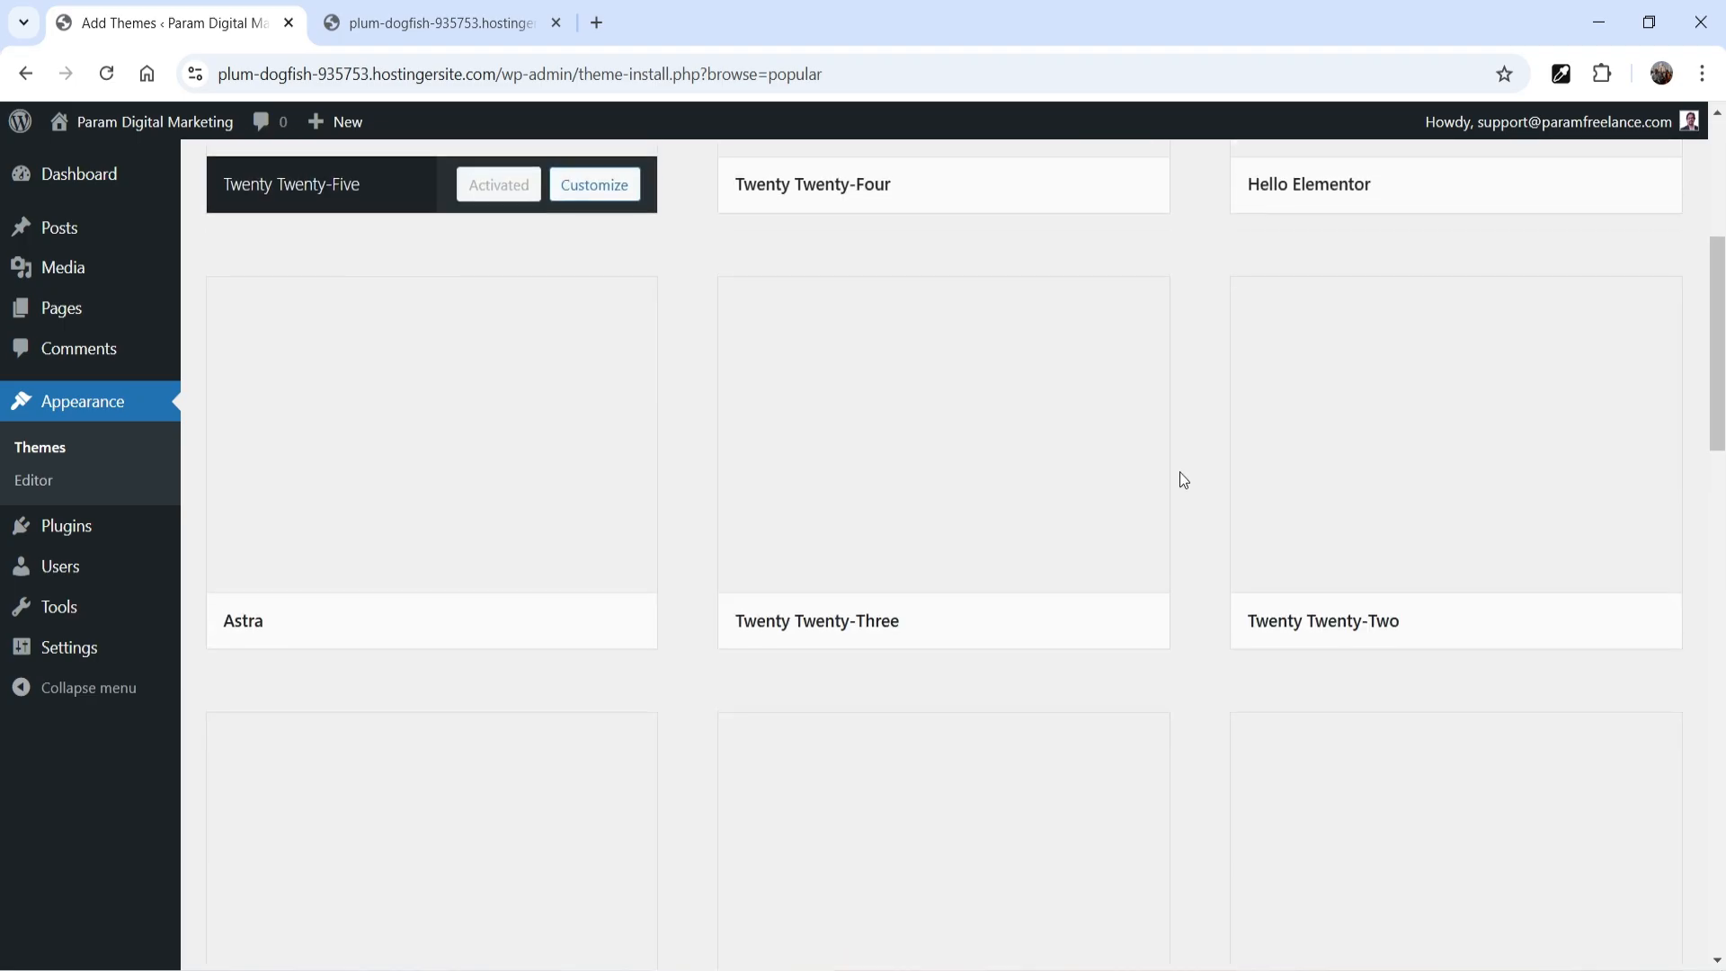
scroll(1179, 471, "up", 5)
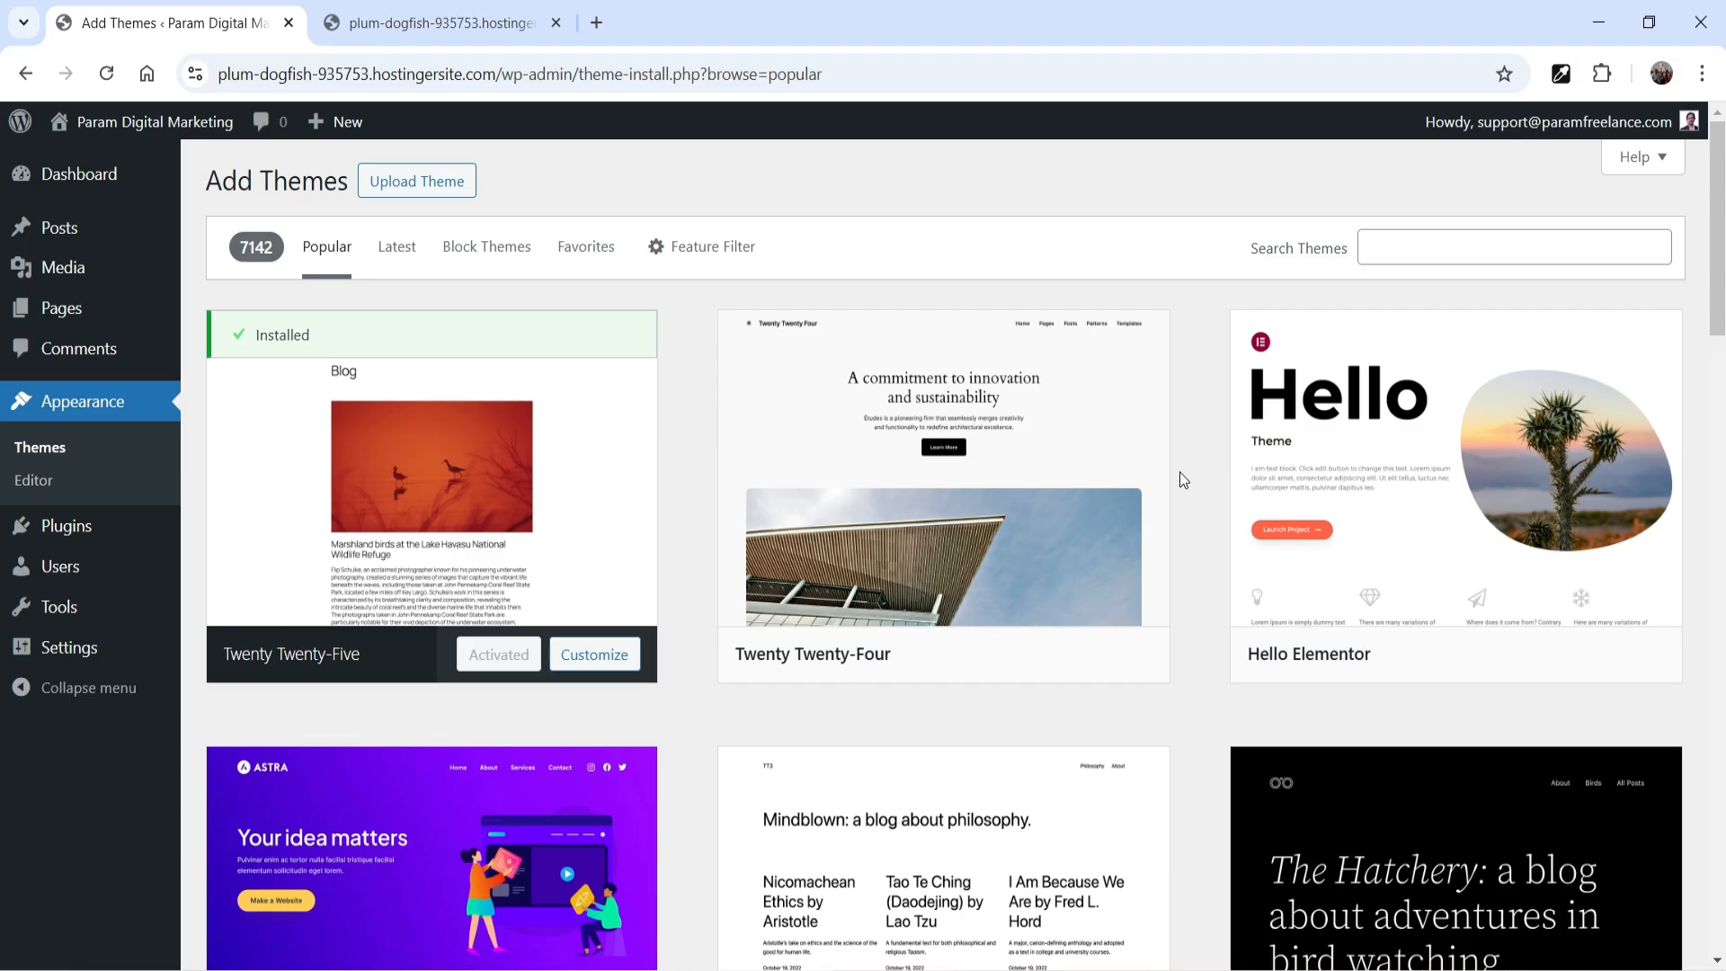
mouse_move(1517, 558)
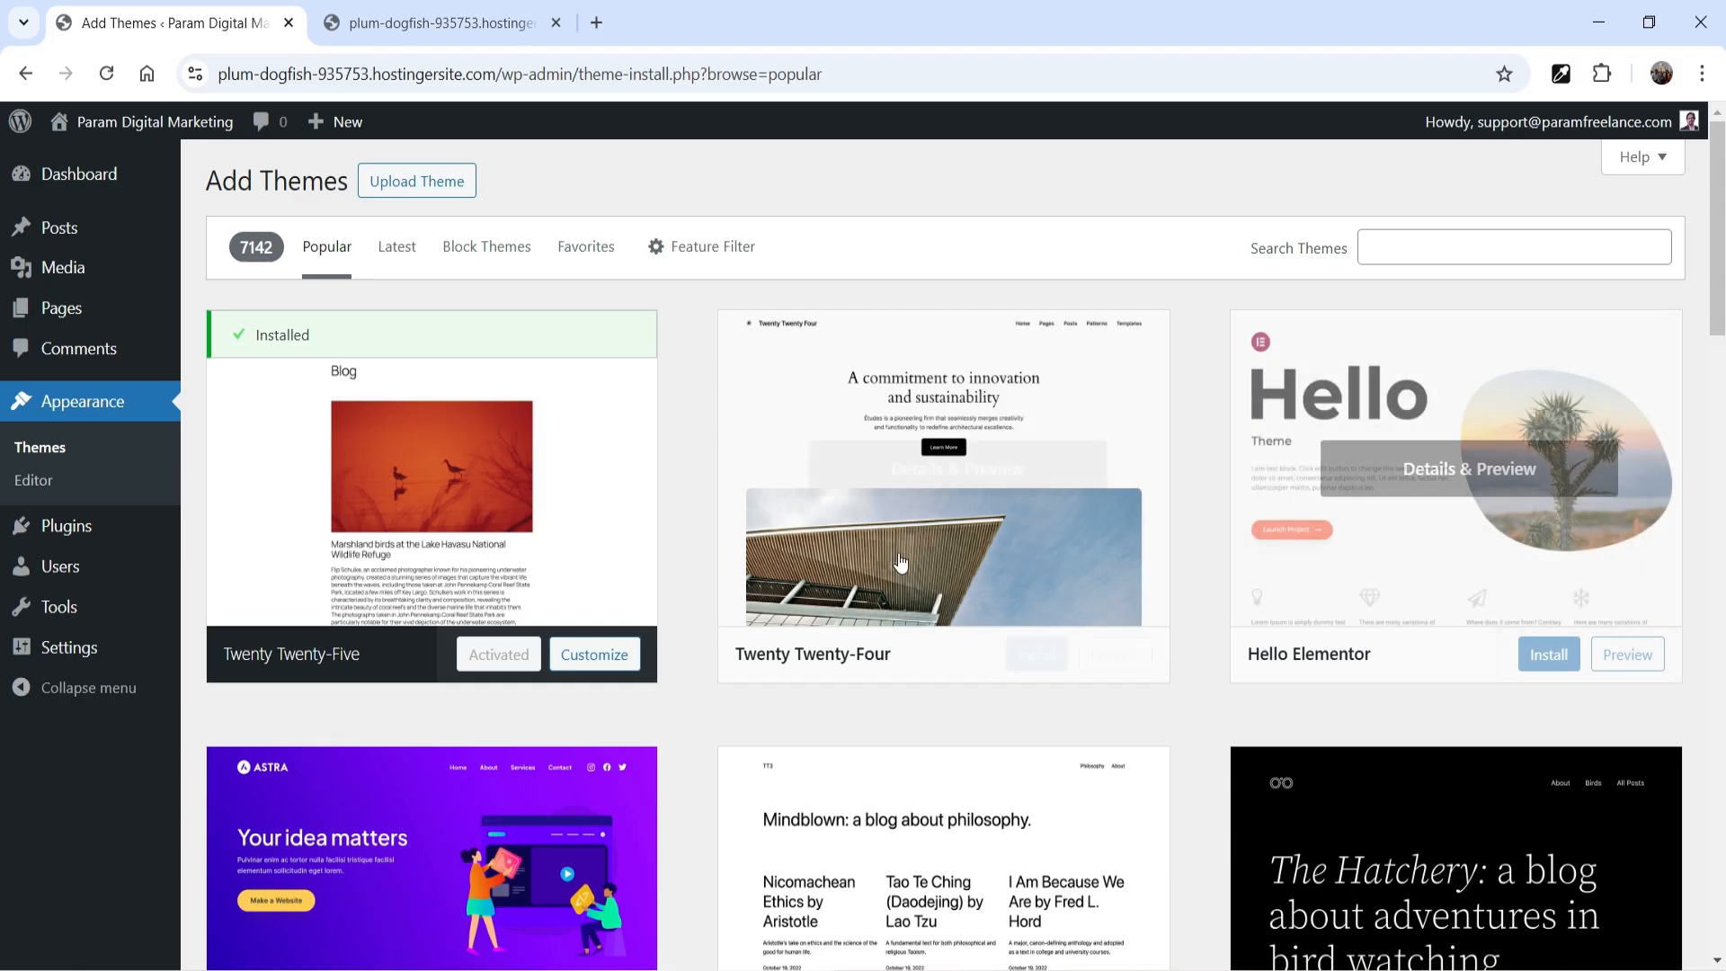
scroll(874, 651, "down", 5)
scroll(1402, 501, "down", 5)
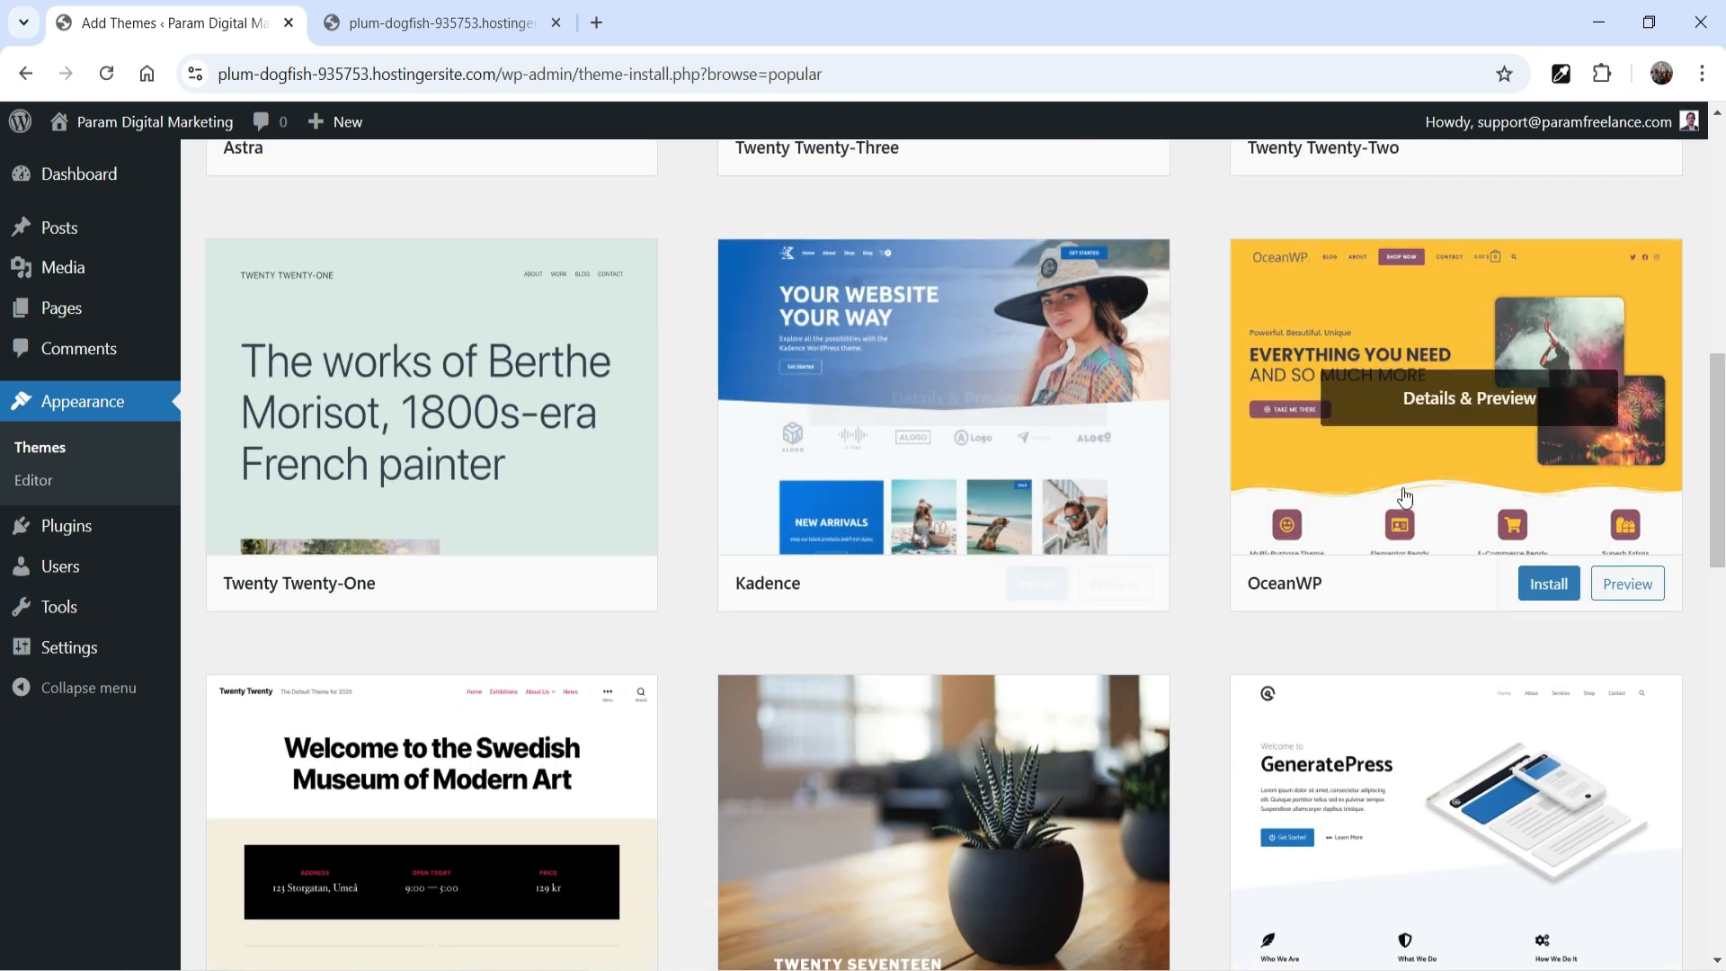
scroll(1225, 551, "up", 10)
Search the theme catalogue for "hello elementor", and install and activate the Hello Elementor theme
left_click(1396, 241)
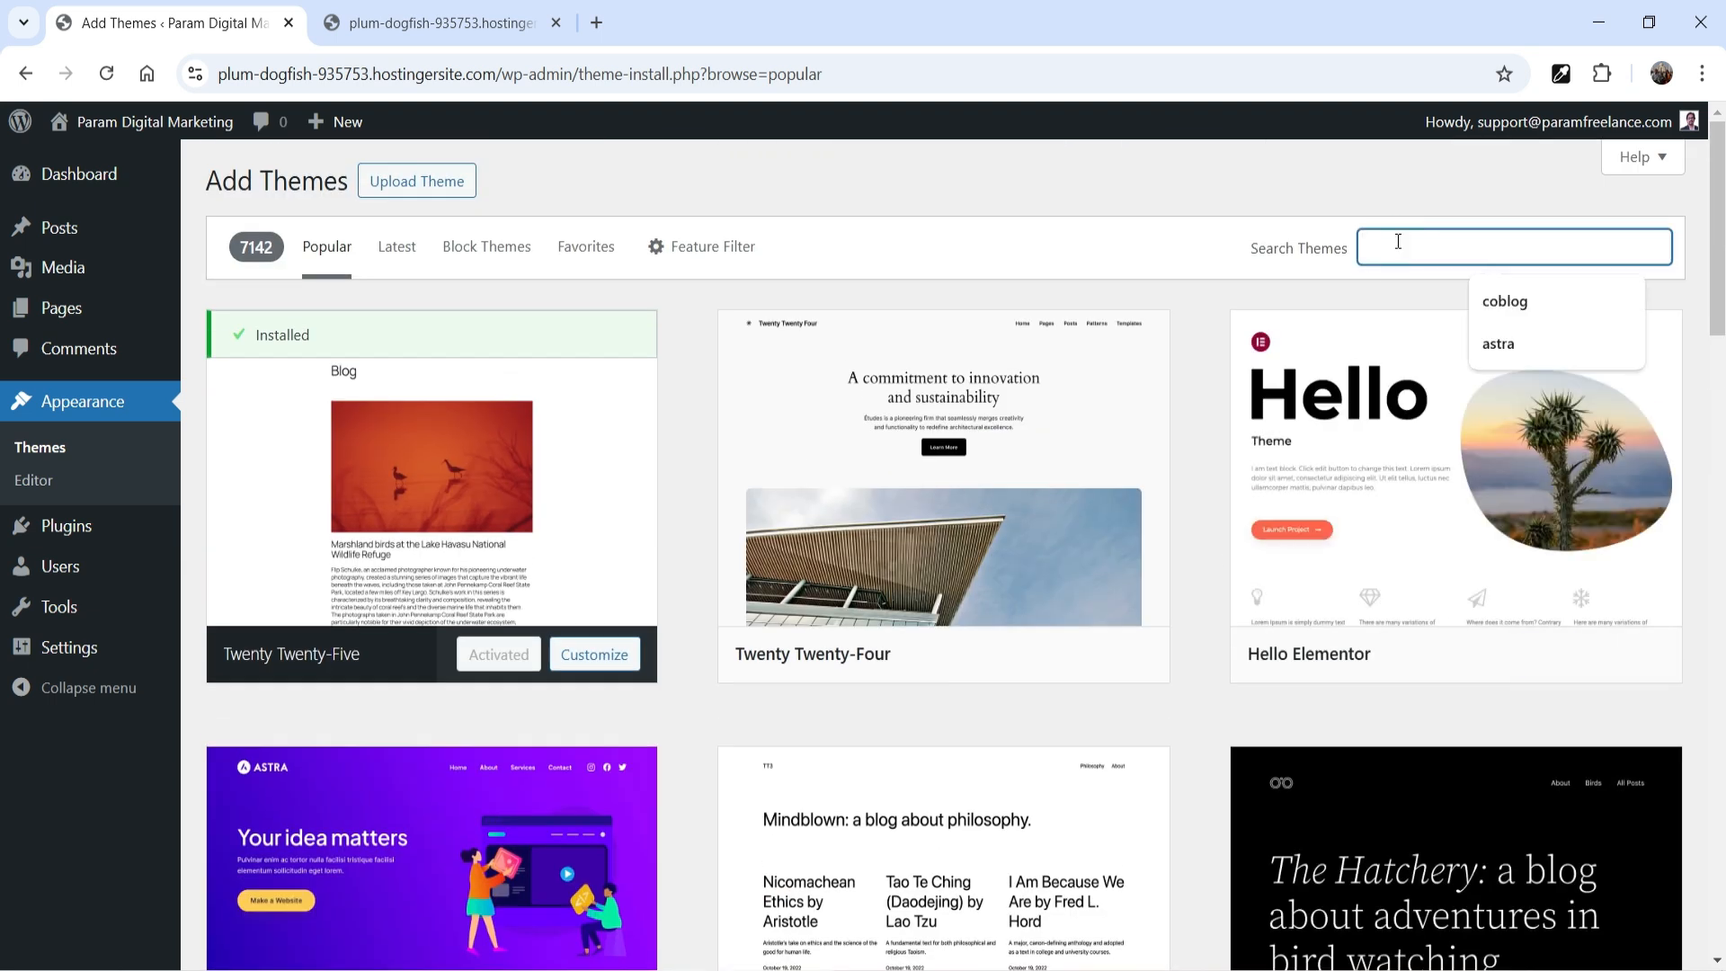
type("hello e")
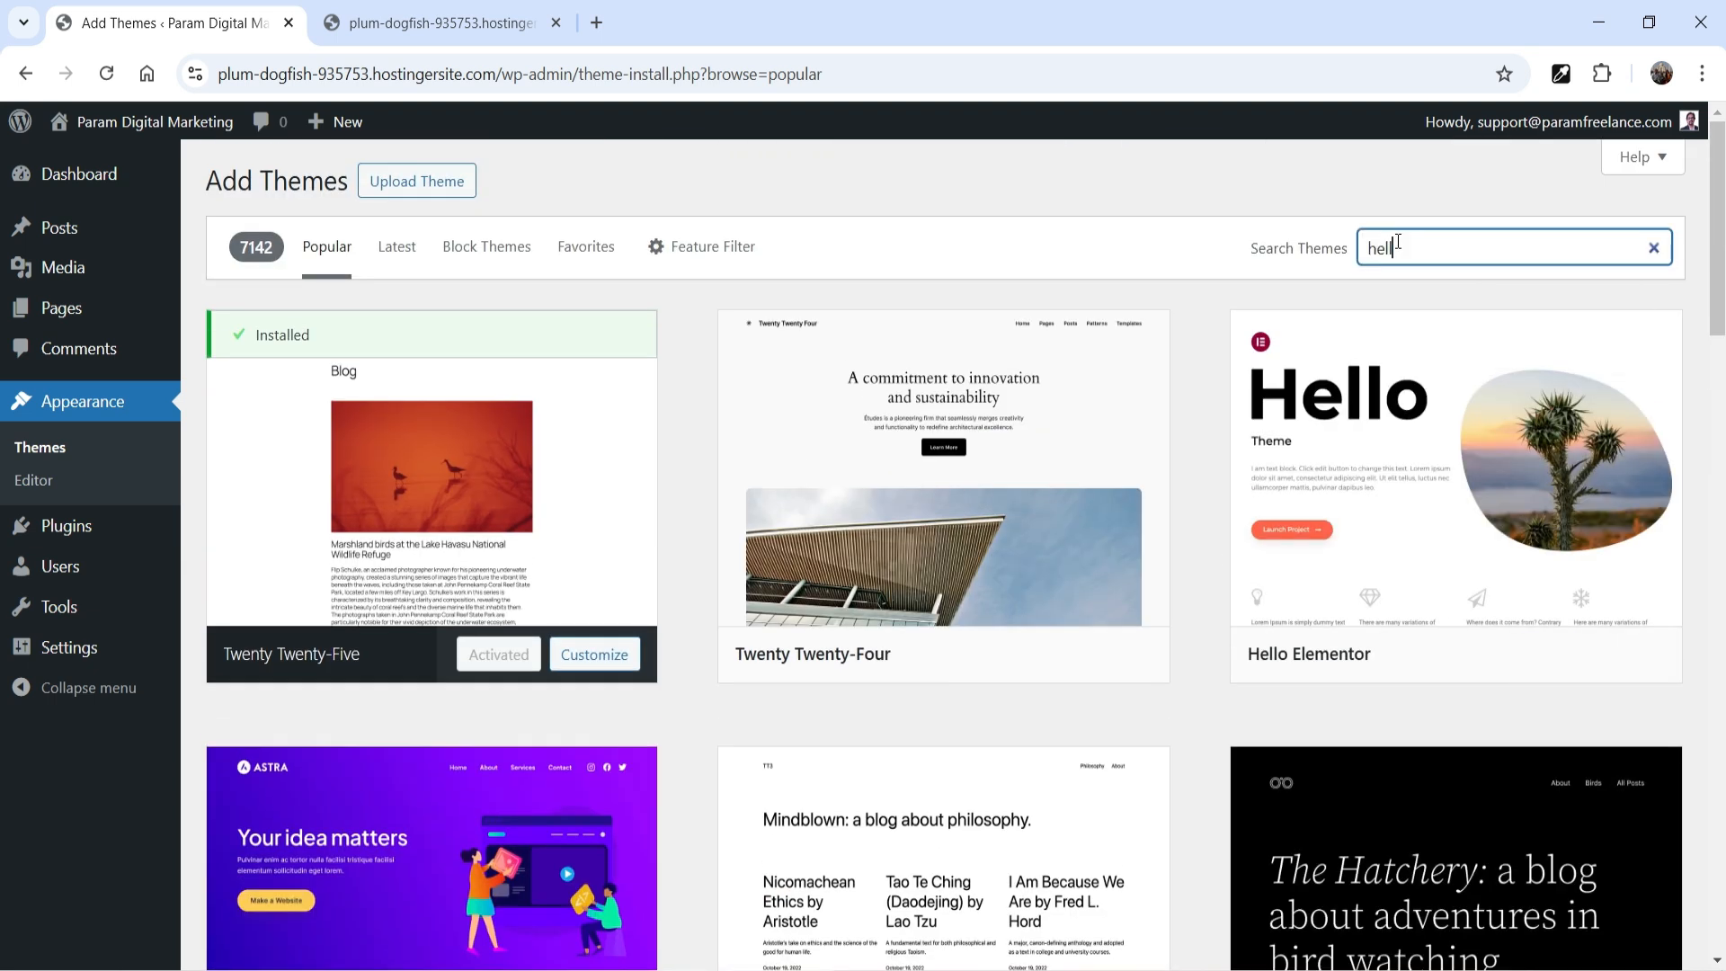
type("lementor")
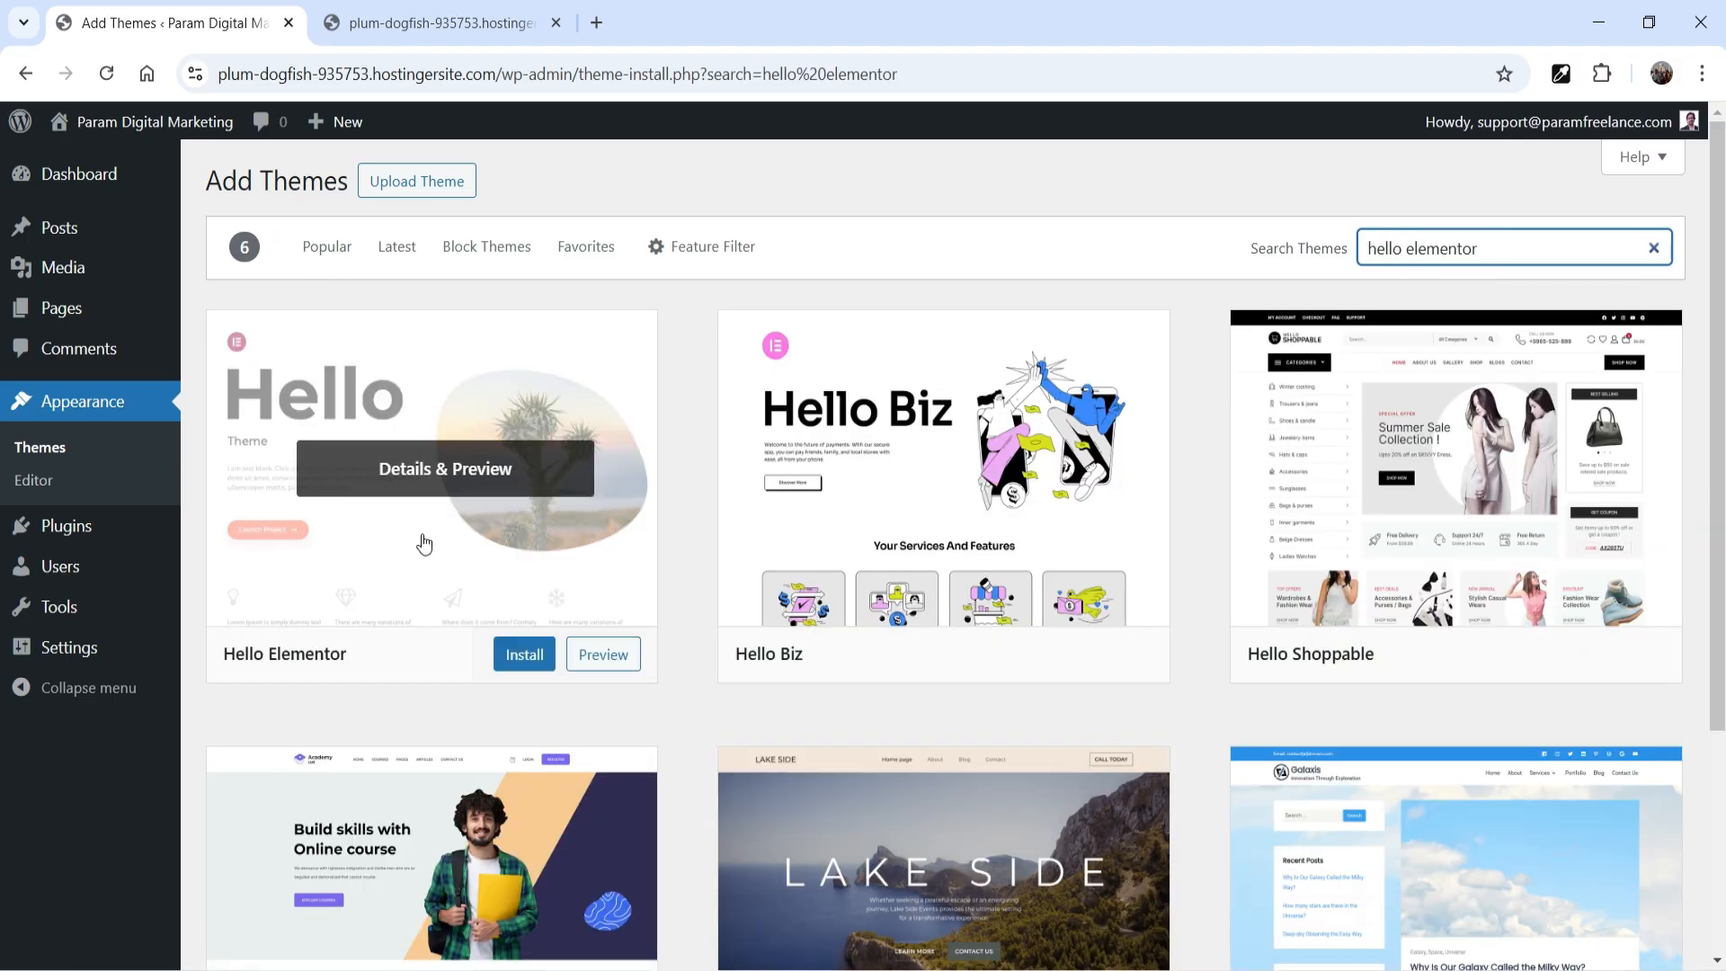
left_click(519, 655)
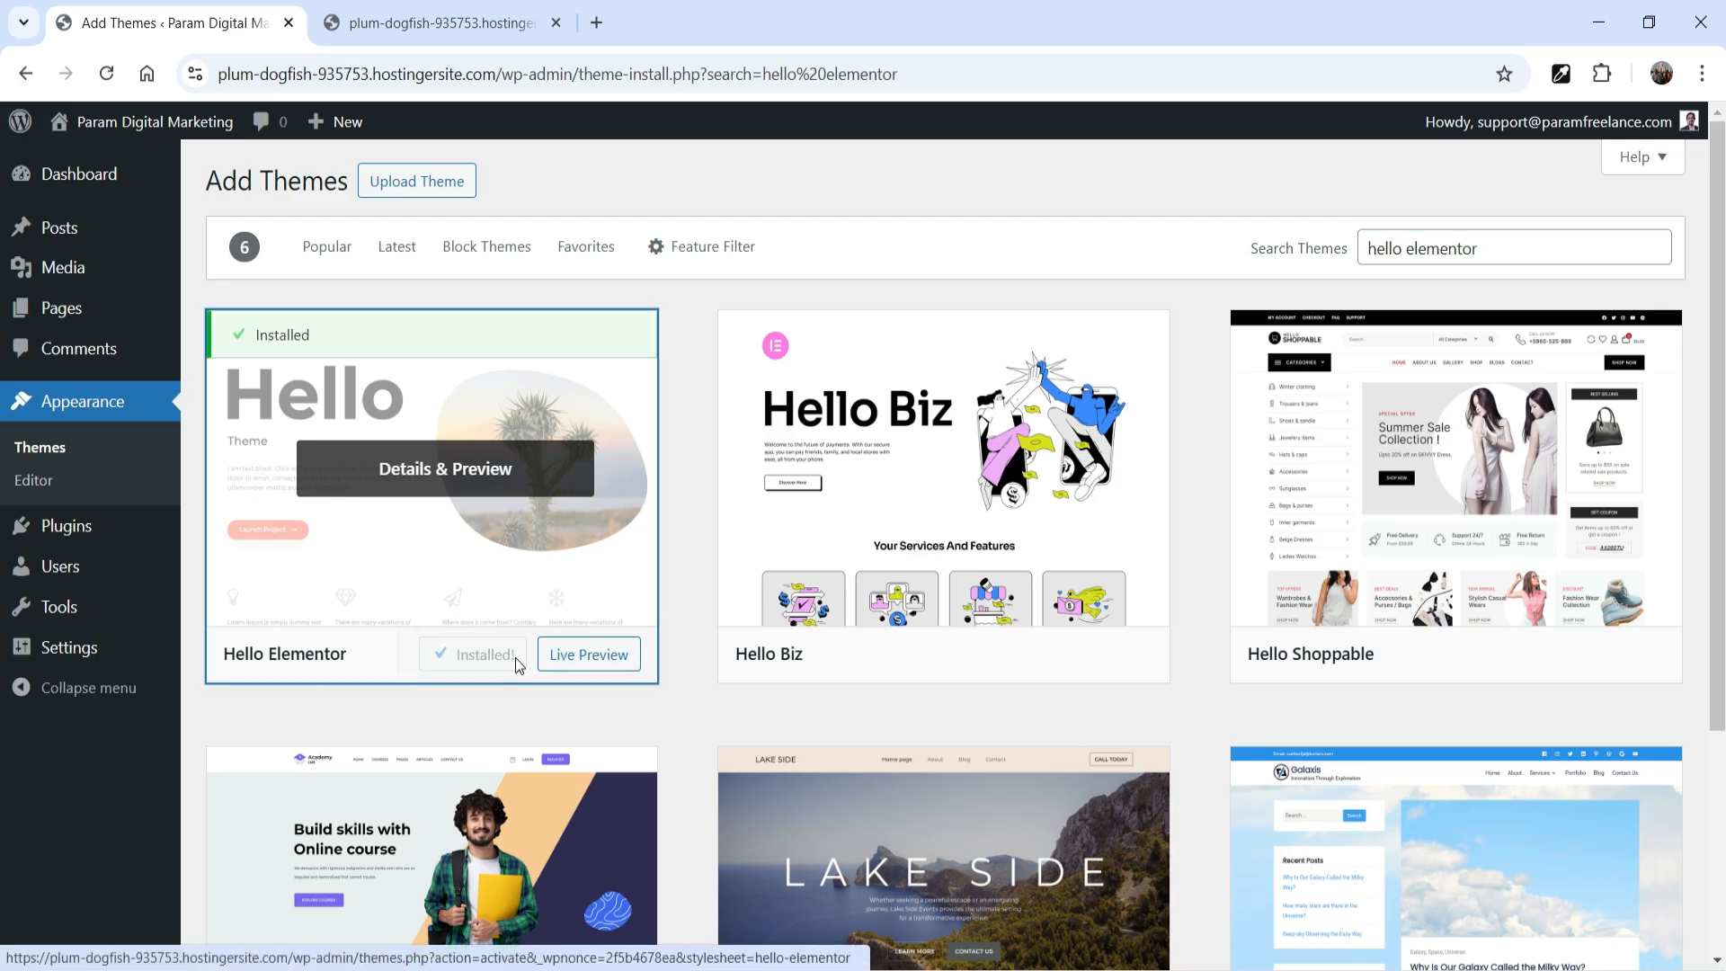
left_click(511, 658)
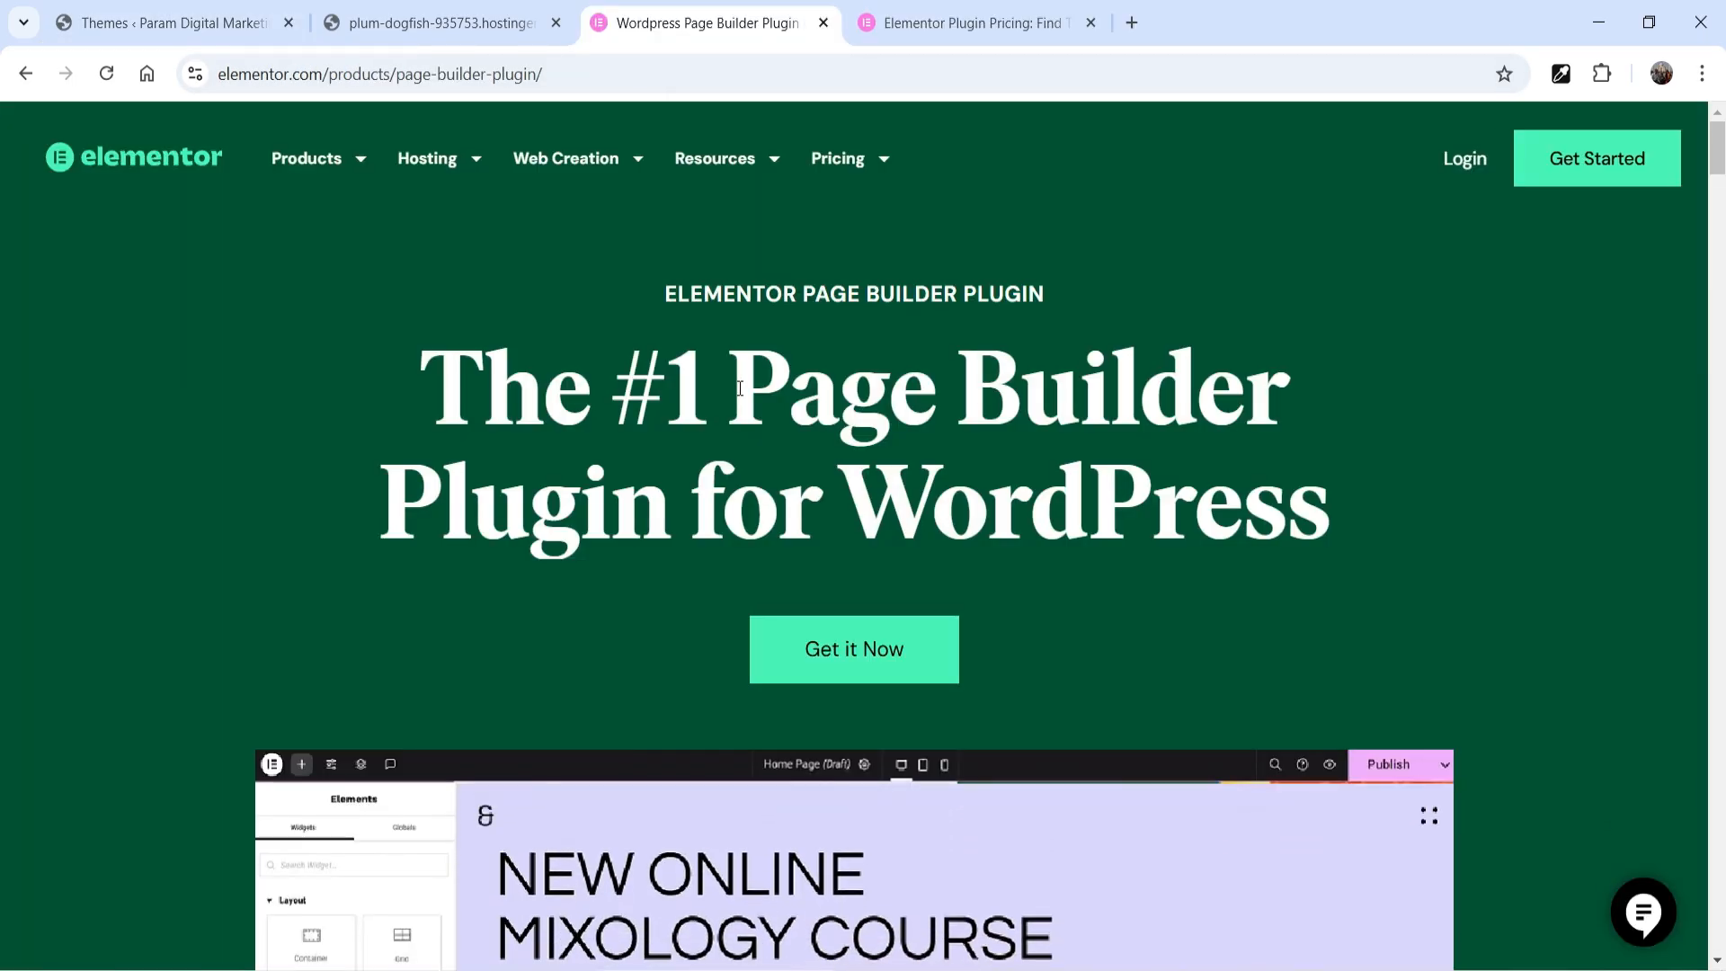
Examine the Elementor page builder product page and compare the features and prices of its plugin plans
scroll(1561, 445, "down", 15)
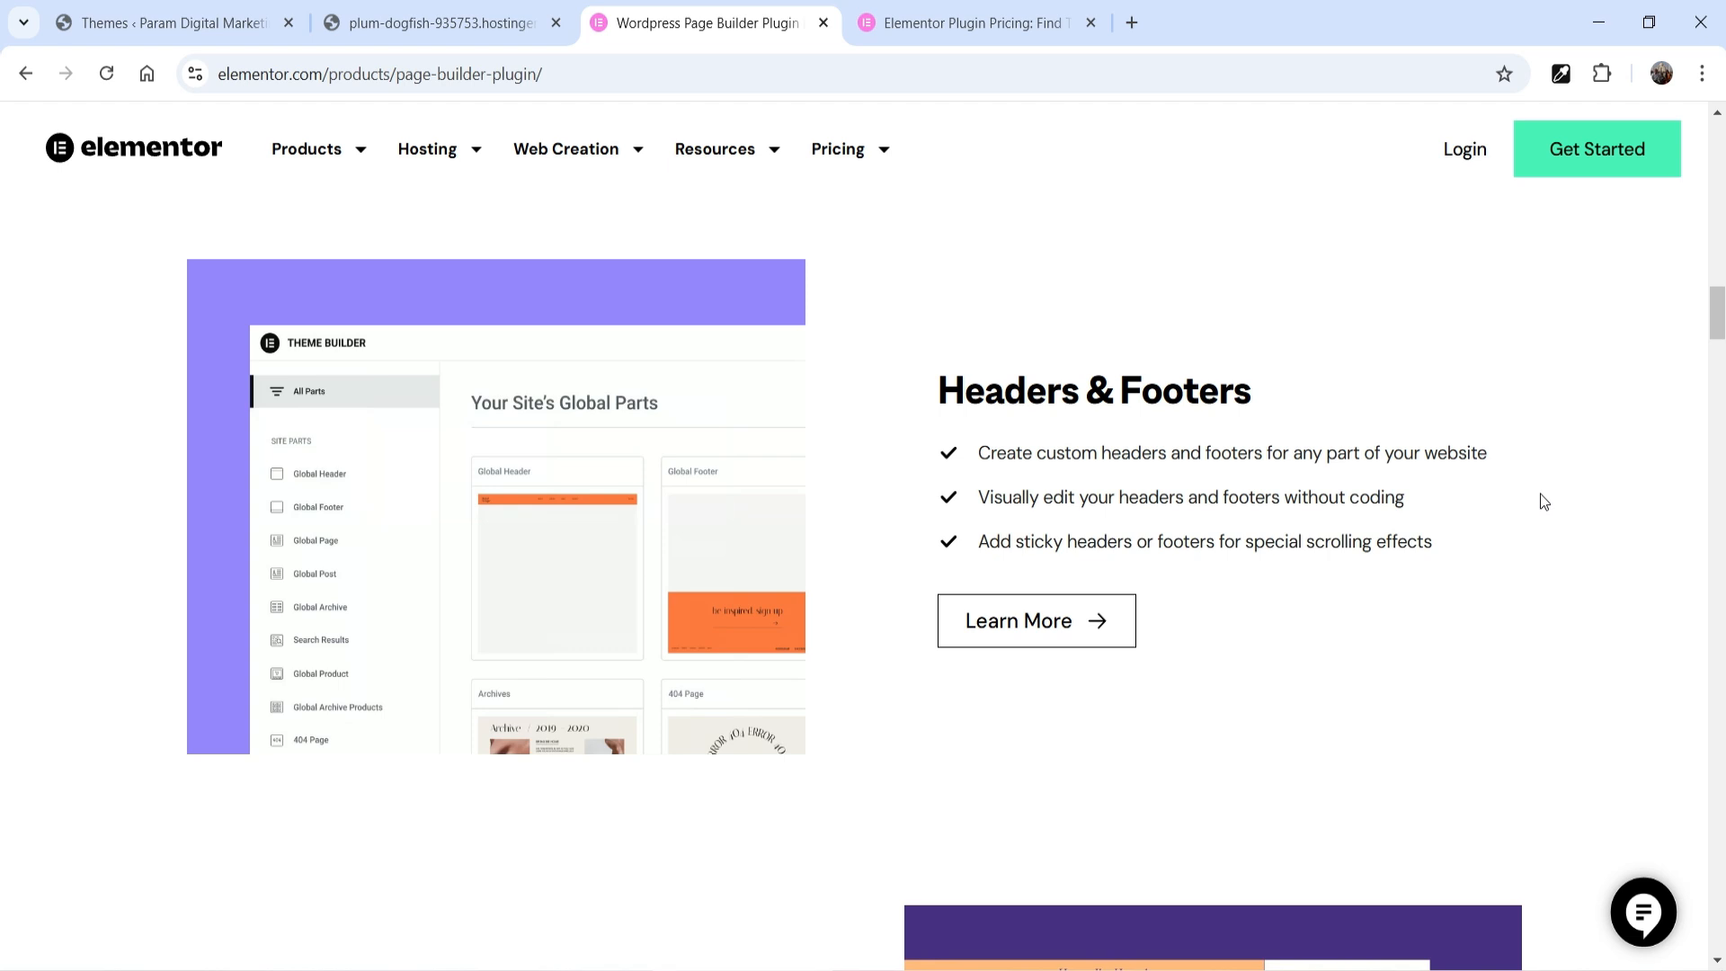
key("ctrl+Tab")
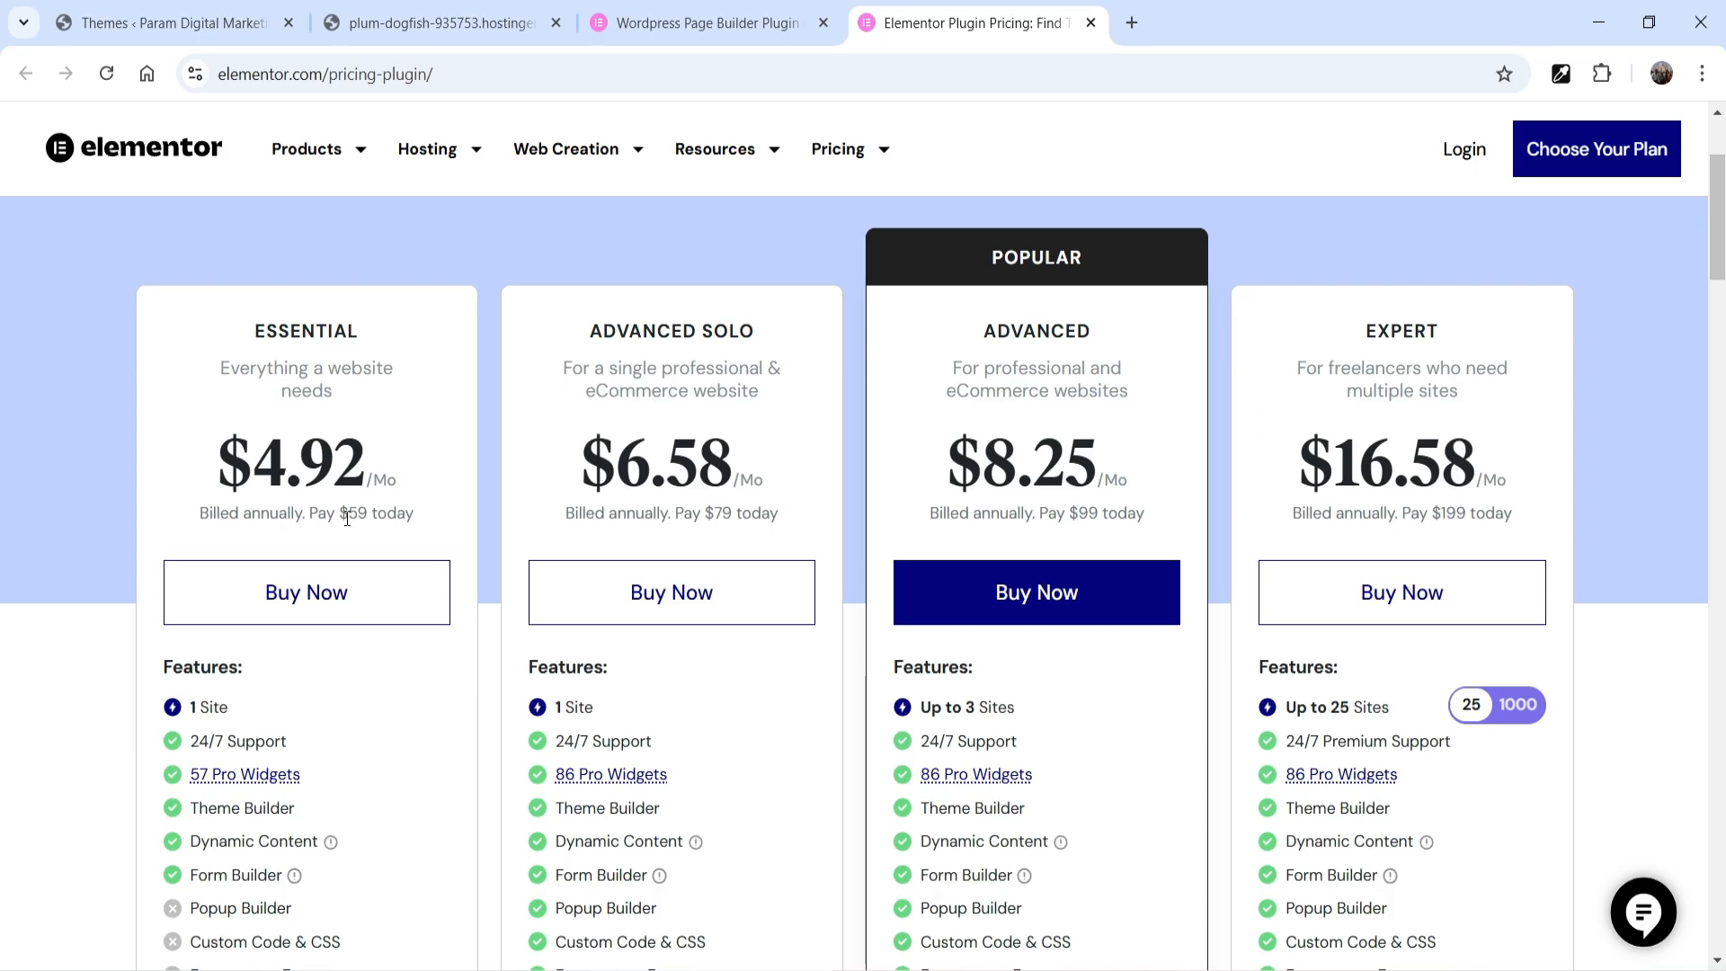
scroll(347, 518, "down", 1)
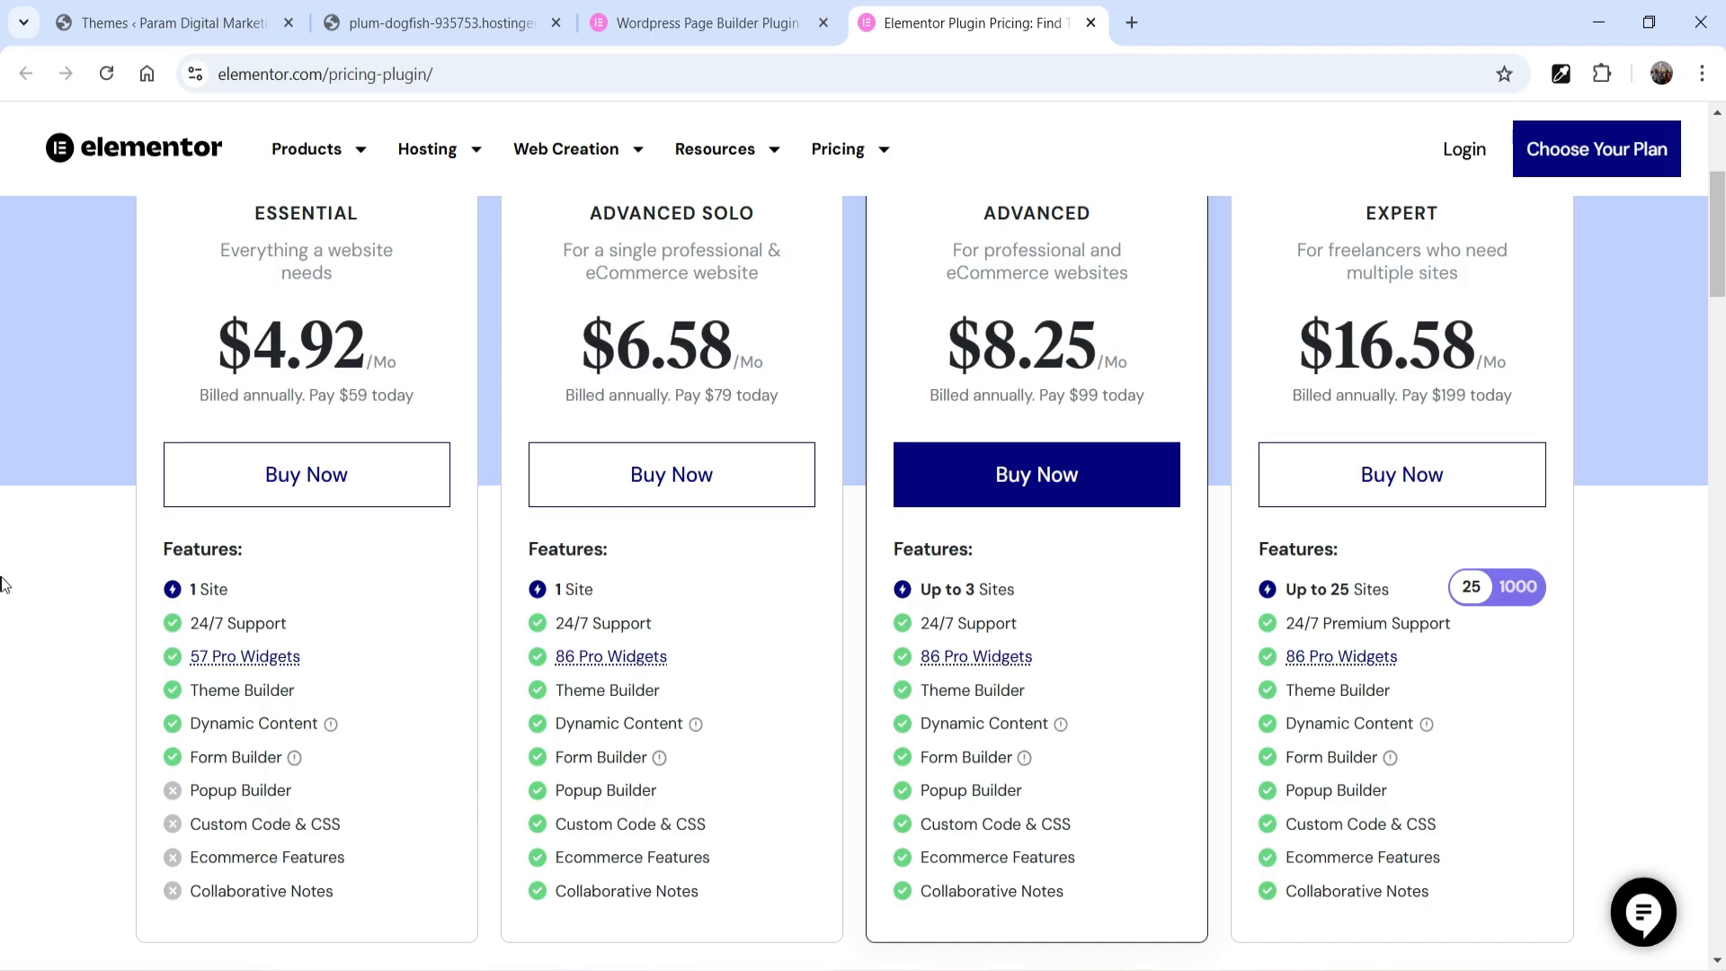
scroll(4, 568, "down", 1)
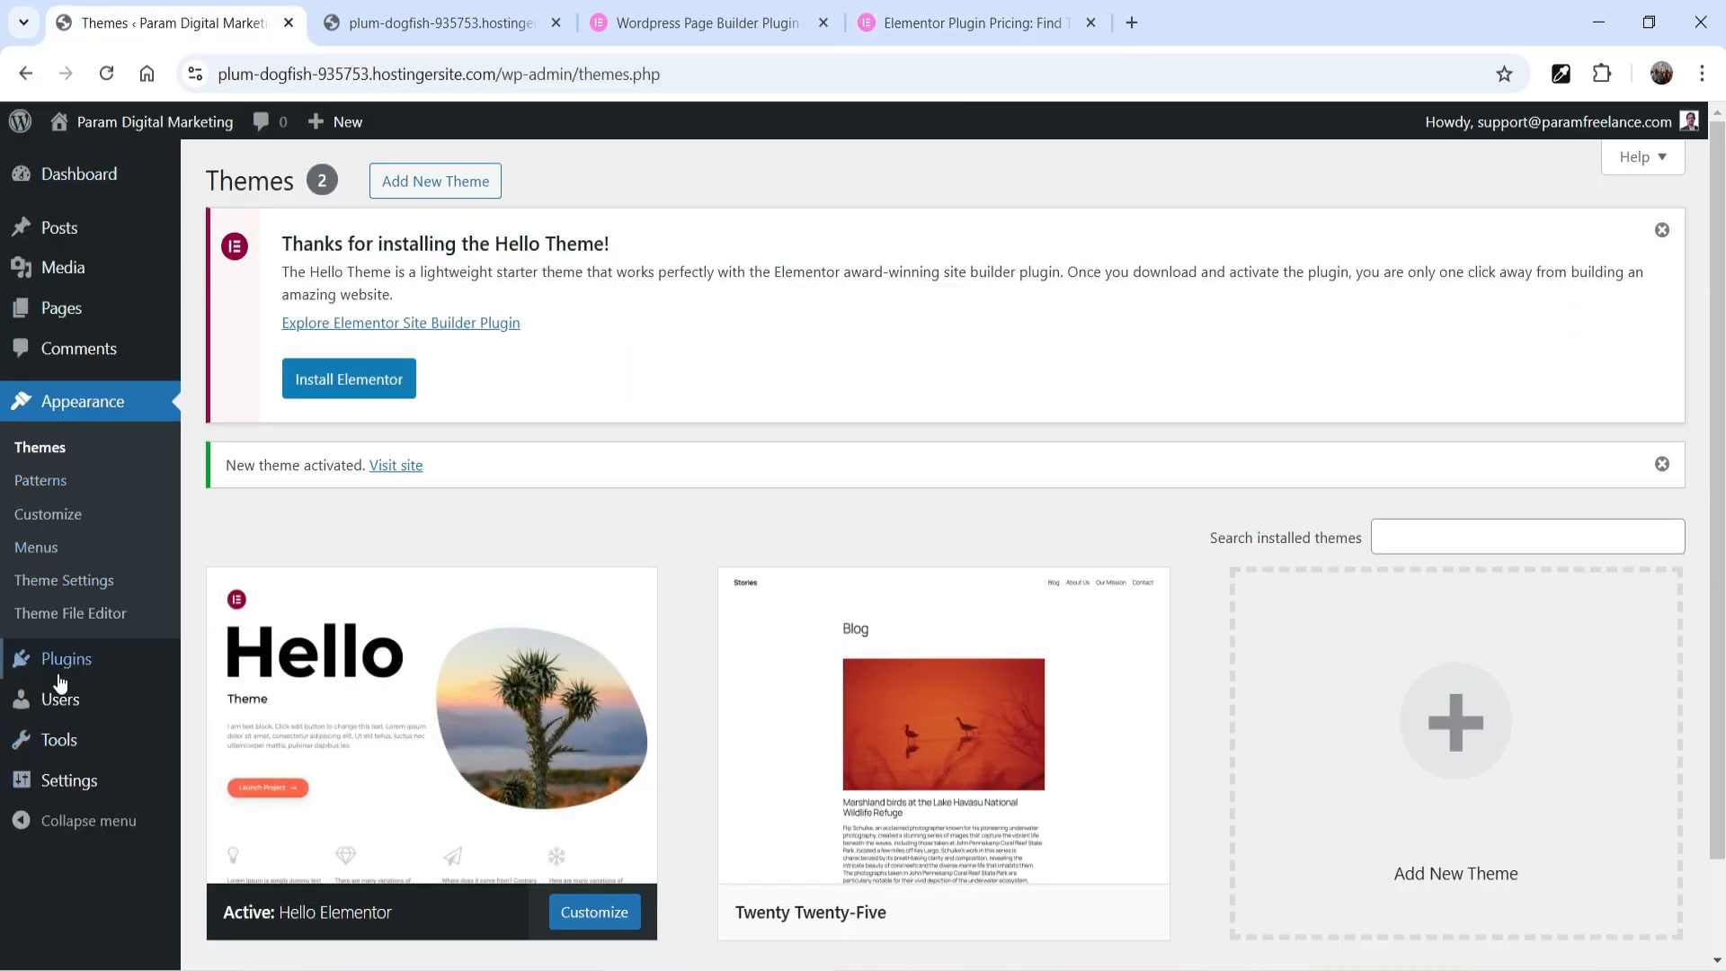
Find the Elementor Website Builder plugin by searching for "elementor", install and activate it, and close its account setup wizard
mouse_move(60, 684)
left_click(279, 699)
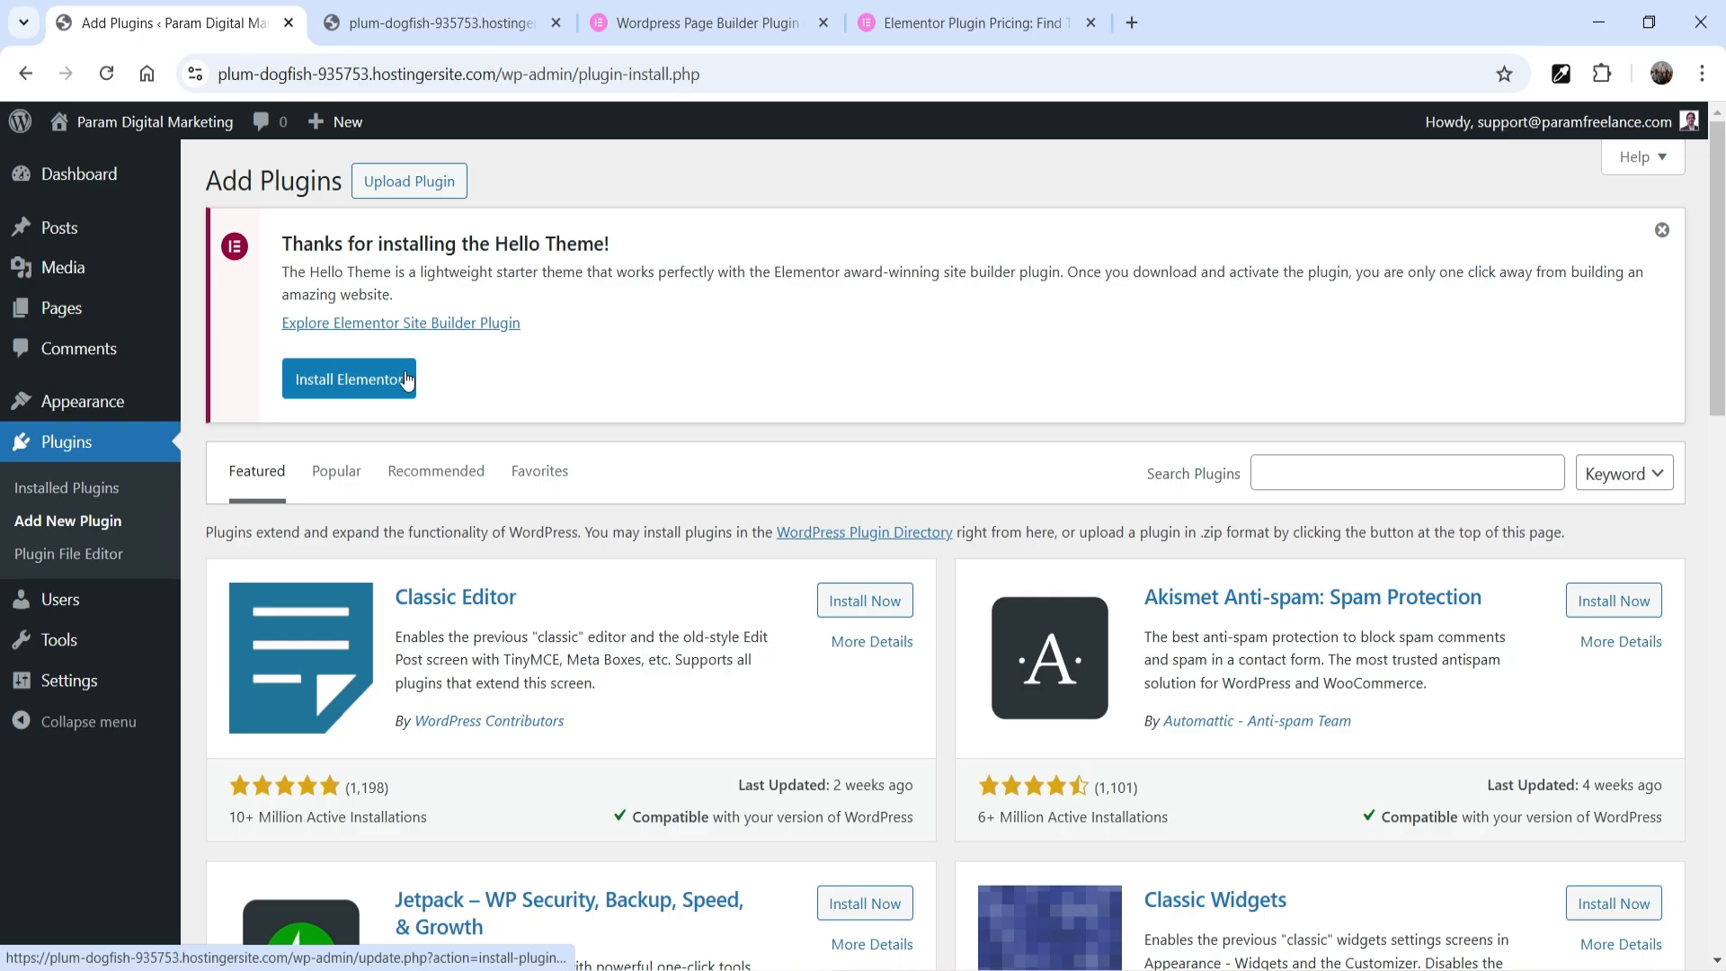
left_click(1336, 485)
type("e")
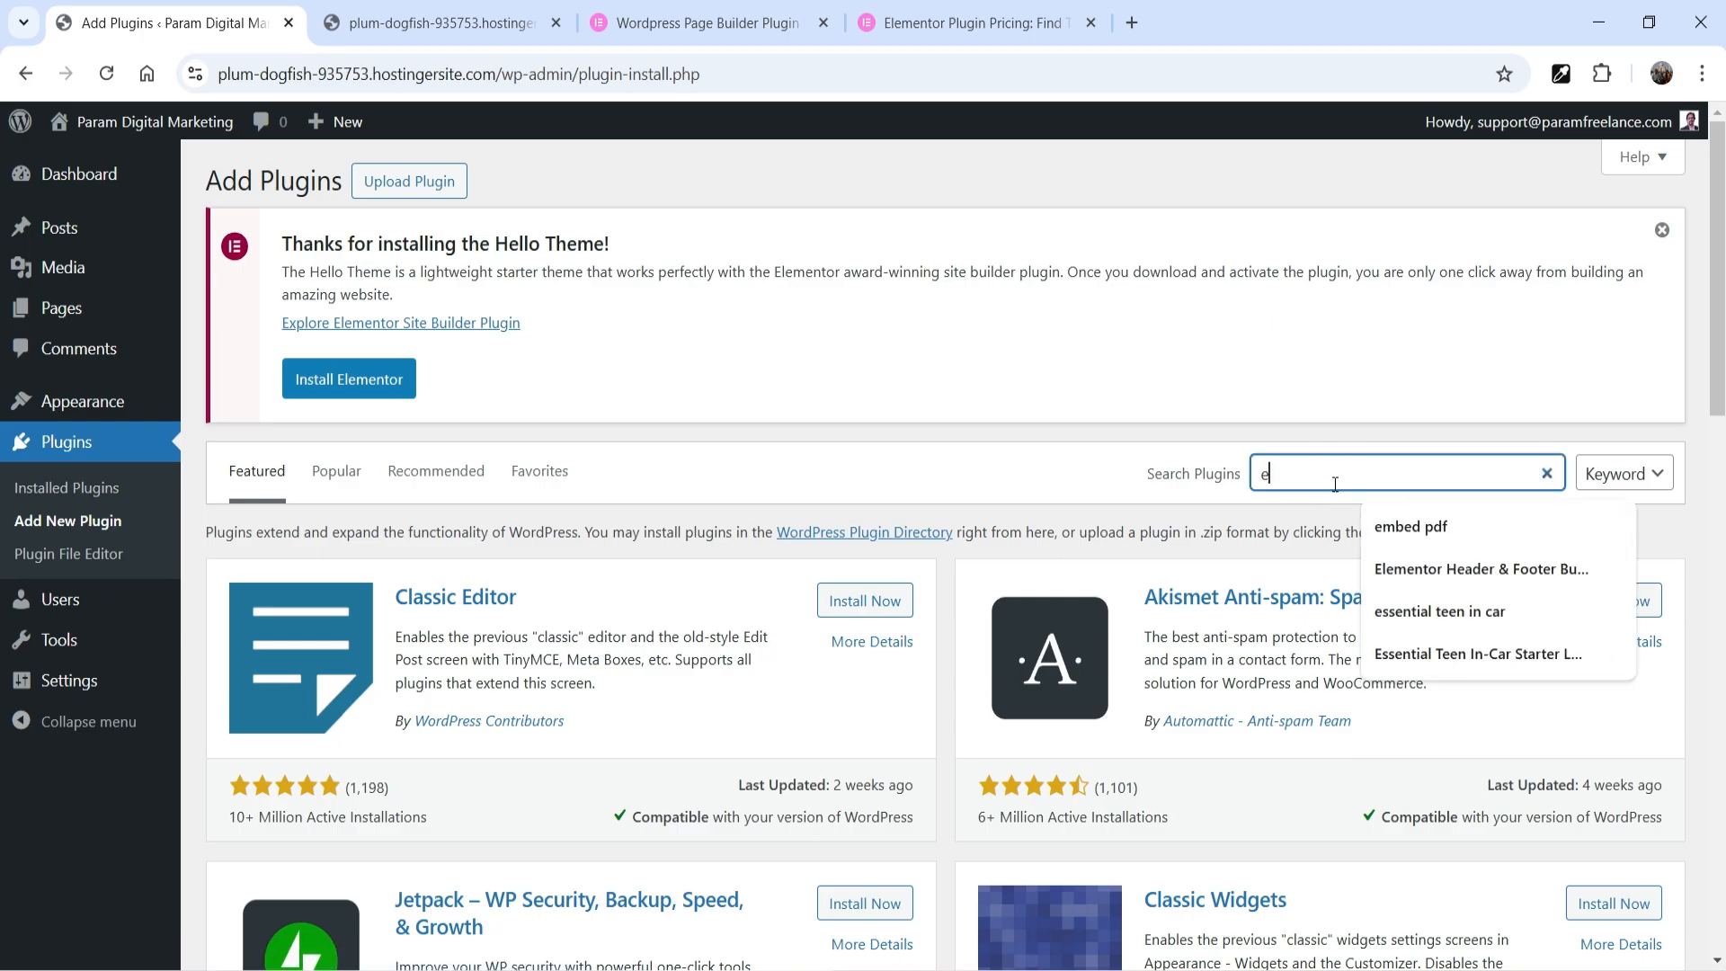
type("lementor")
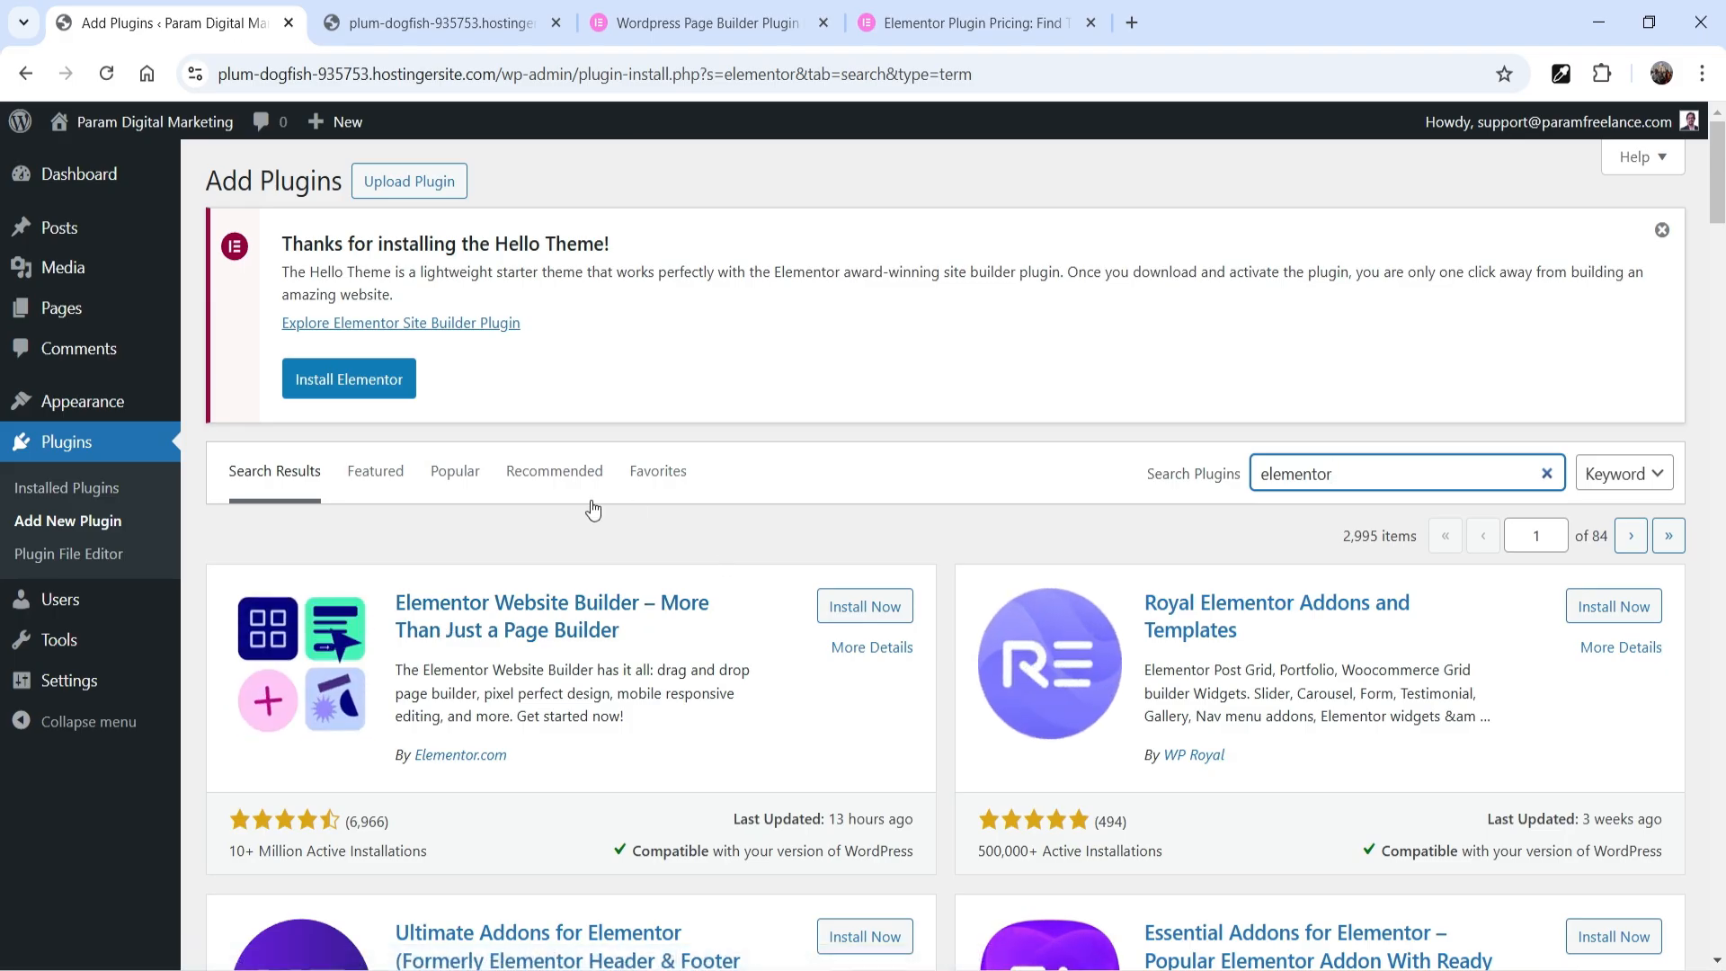
scroll(593, 510, "down", 1)
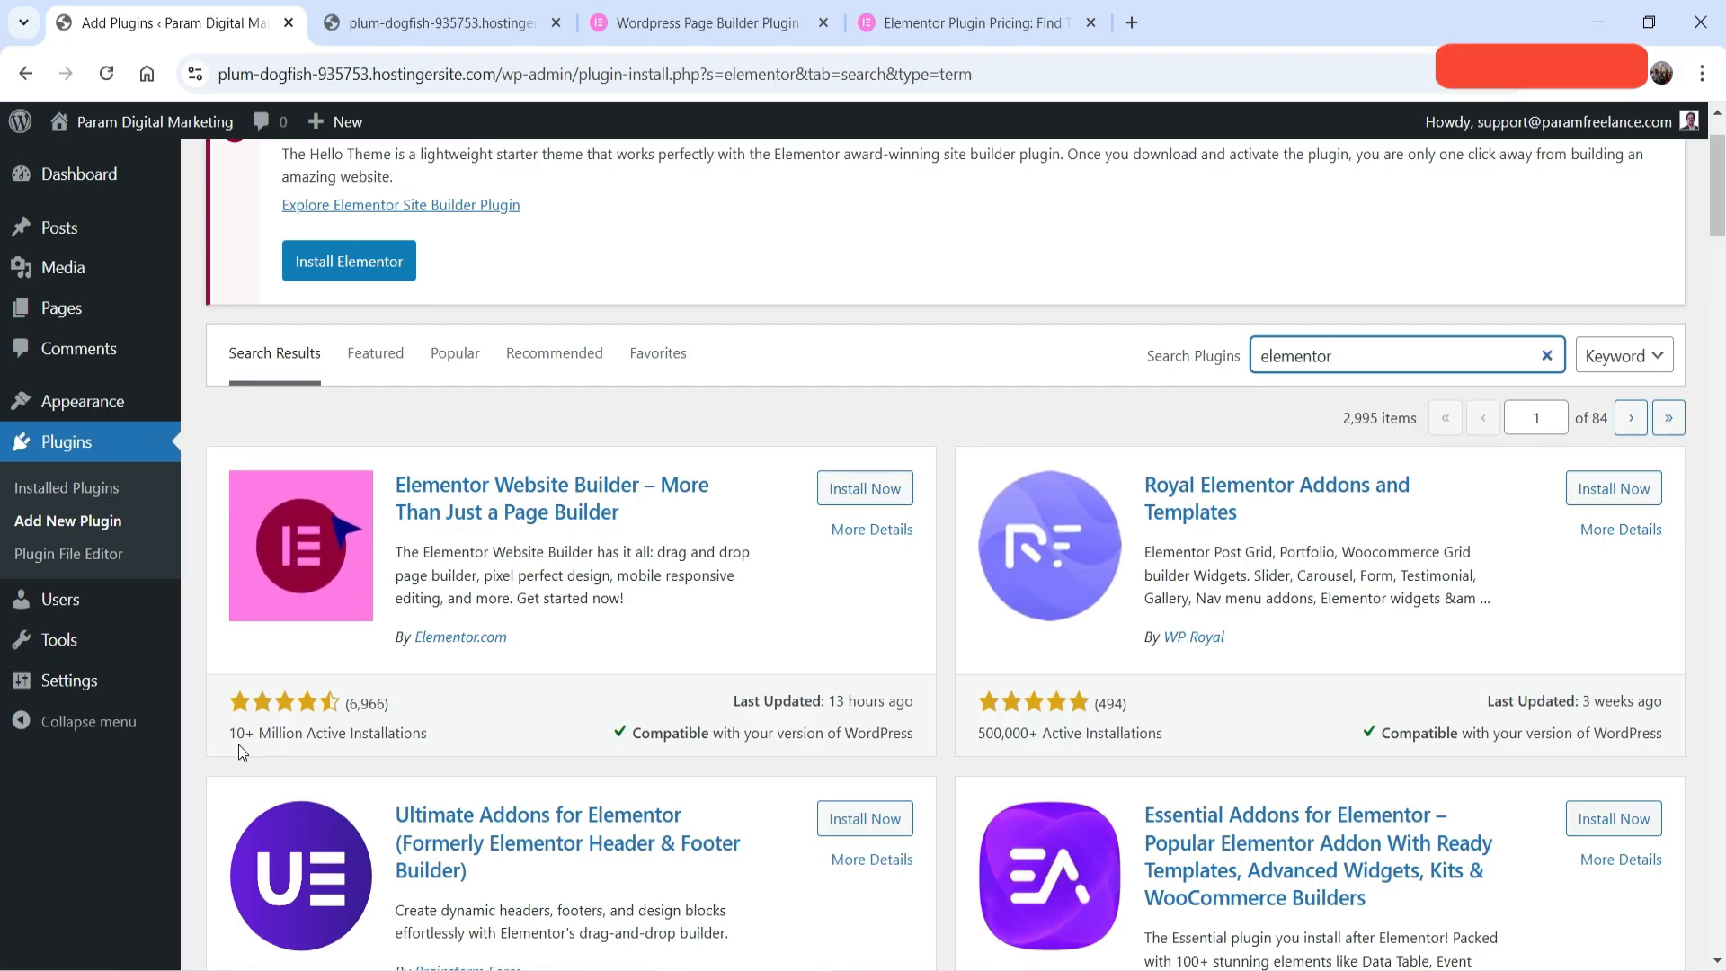
left_click(877, 503)
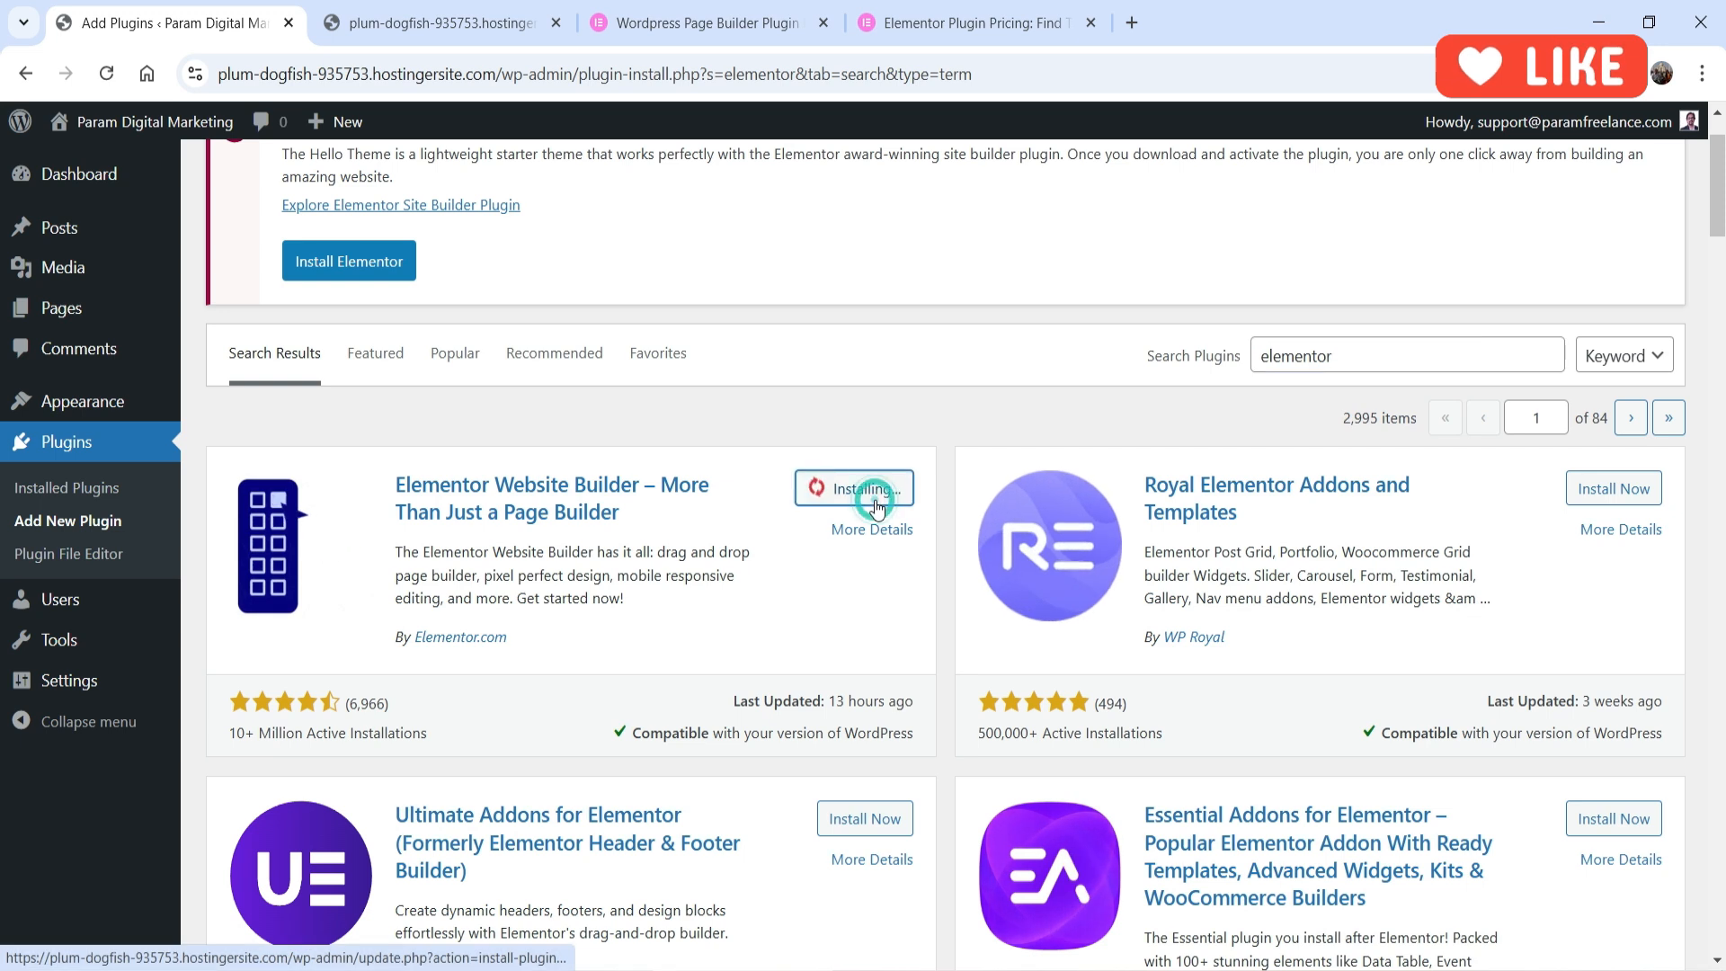
left_click(875, 490)
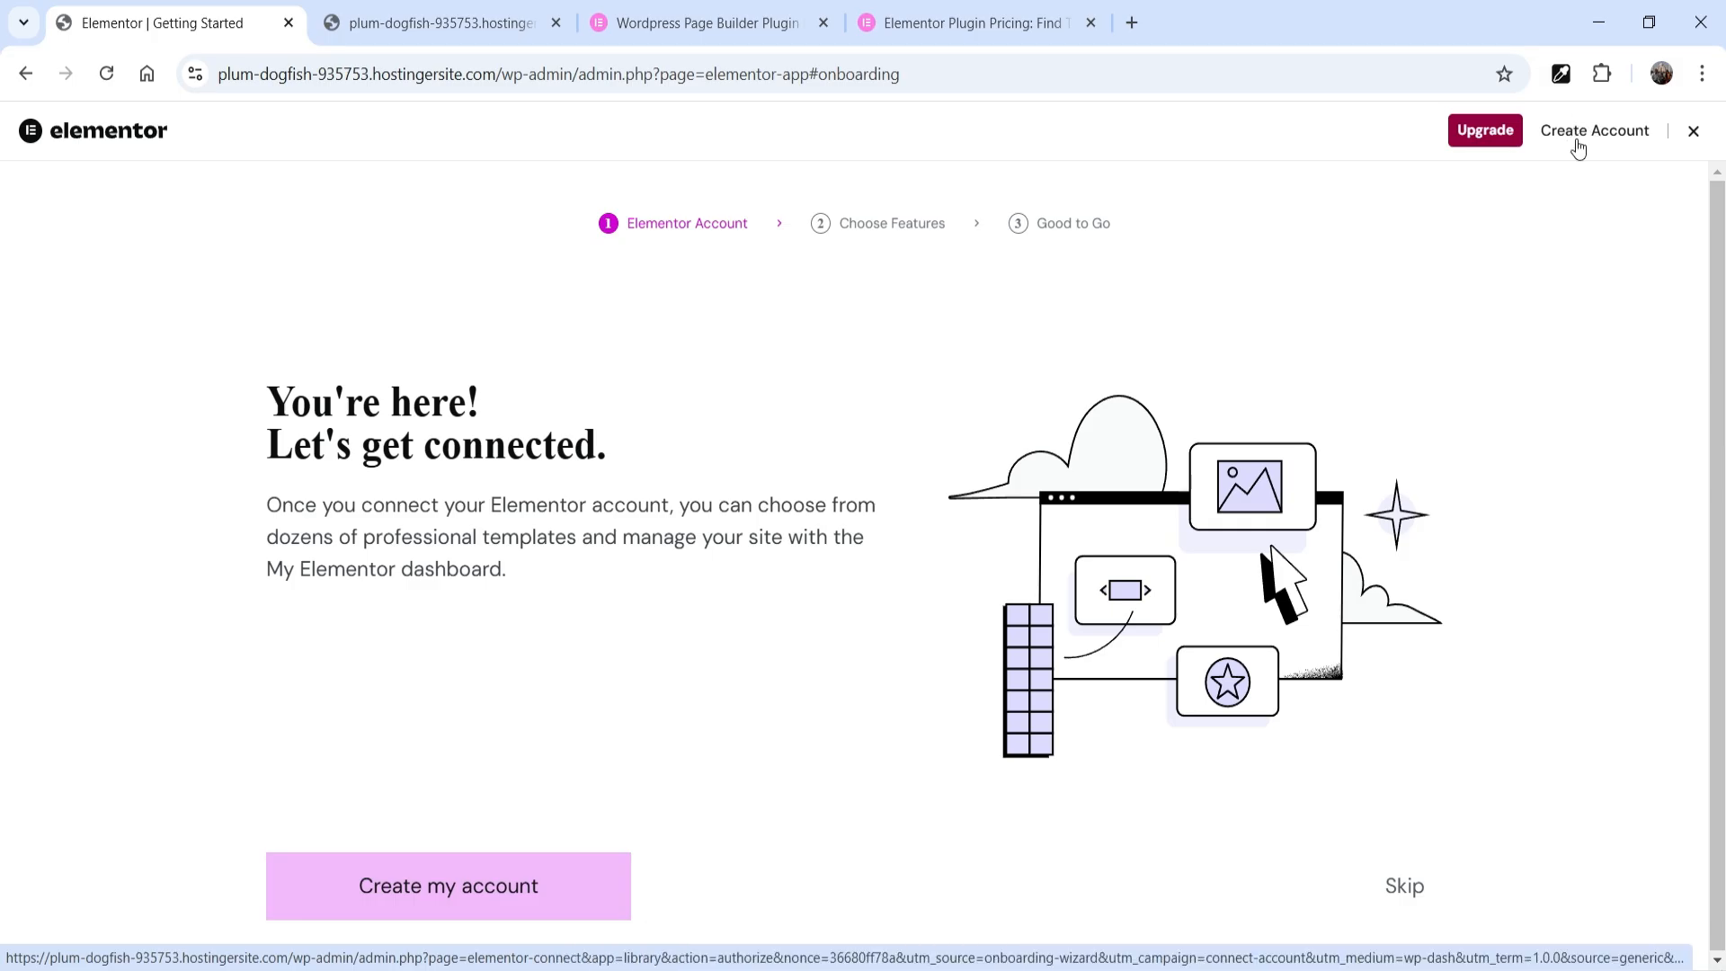
left_click(1693, 130)
Review the Elementor plugin pricing page again and return to the WordPress dashboard
left_click(922, 29)
scroll(1411, 306, "up", 5)
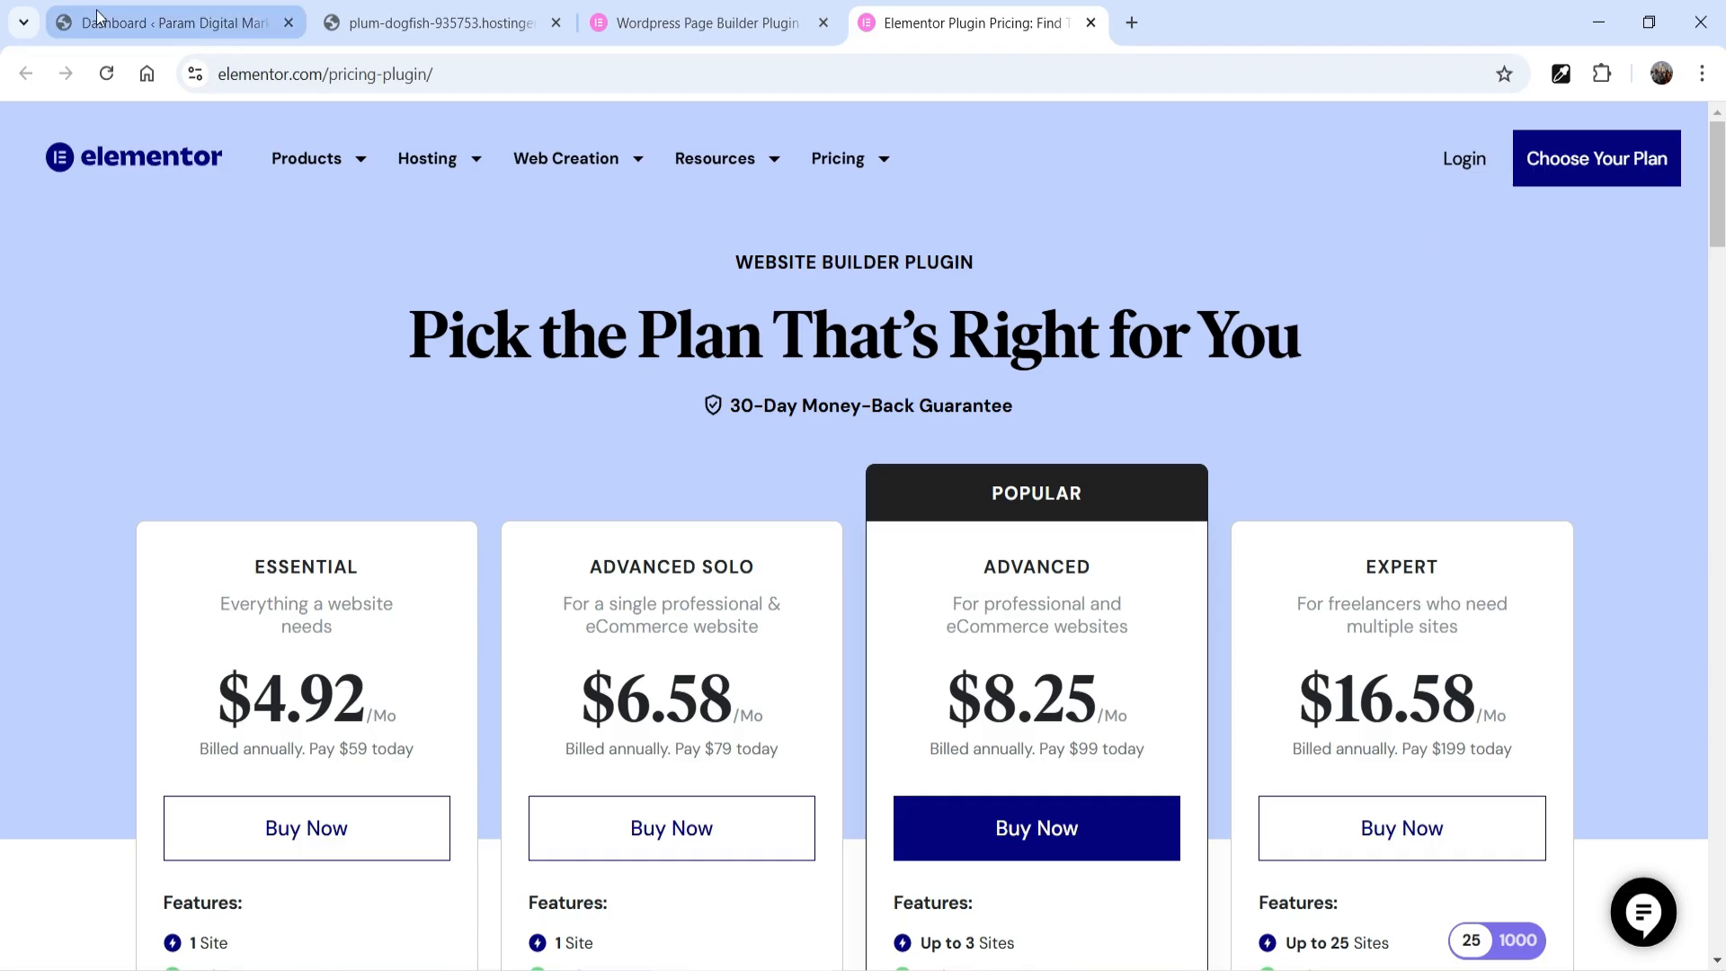
left_click(171, 23)
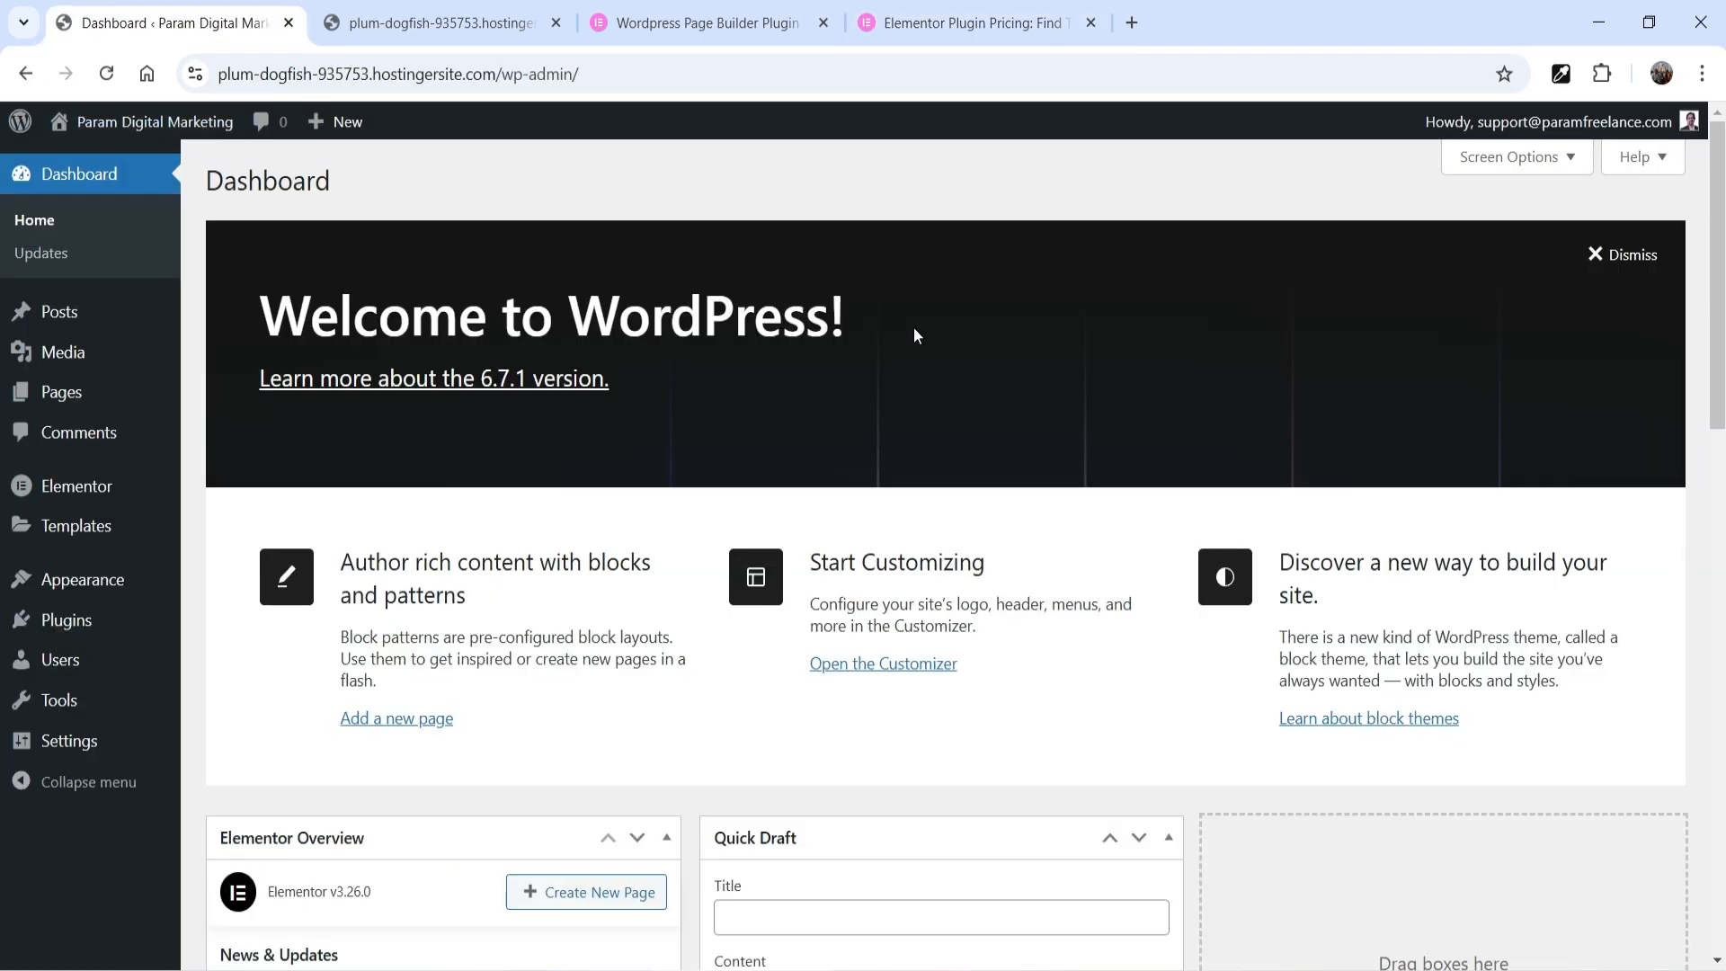
Upload the plugin file elementor-pro-3.25.4_activated.zip, and install and activate it
left_click(59, 620)
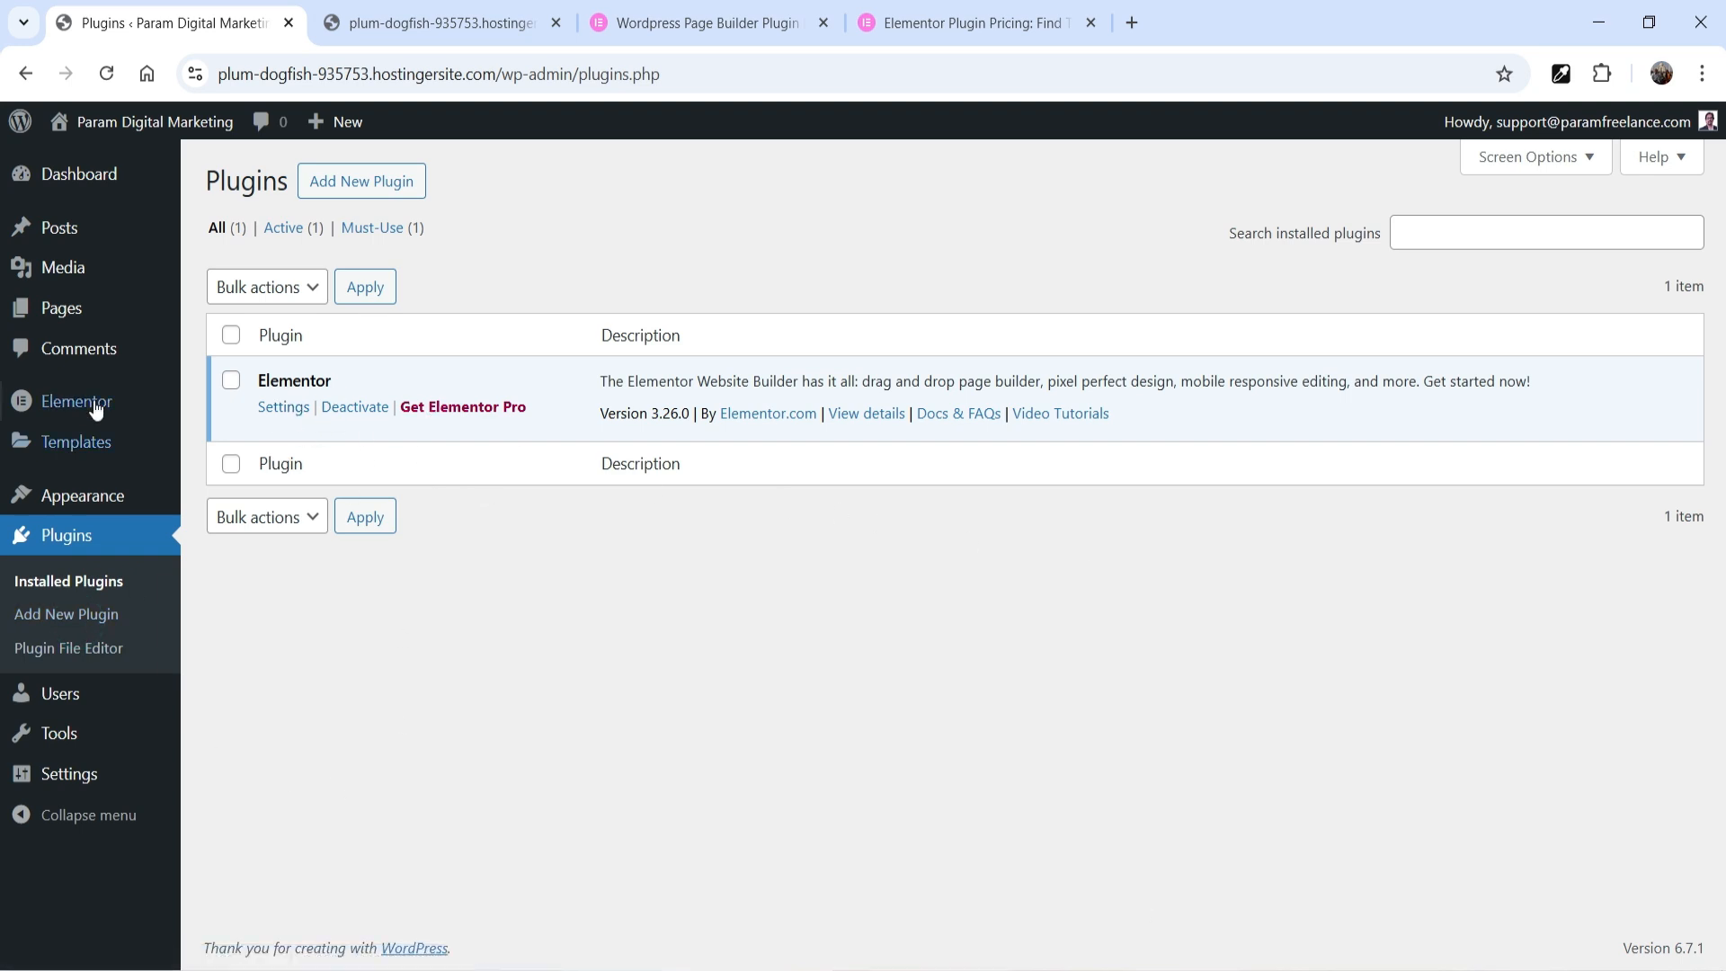
left_click(350, 181)
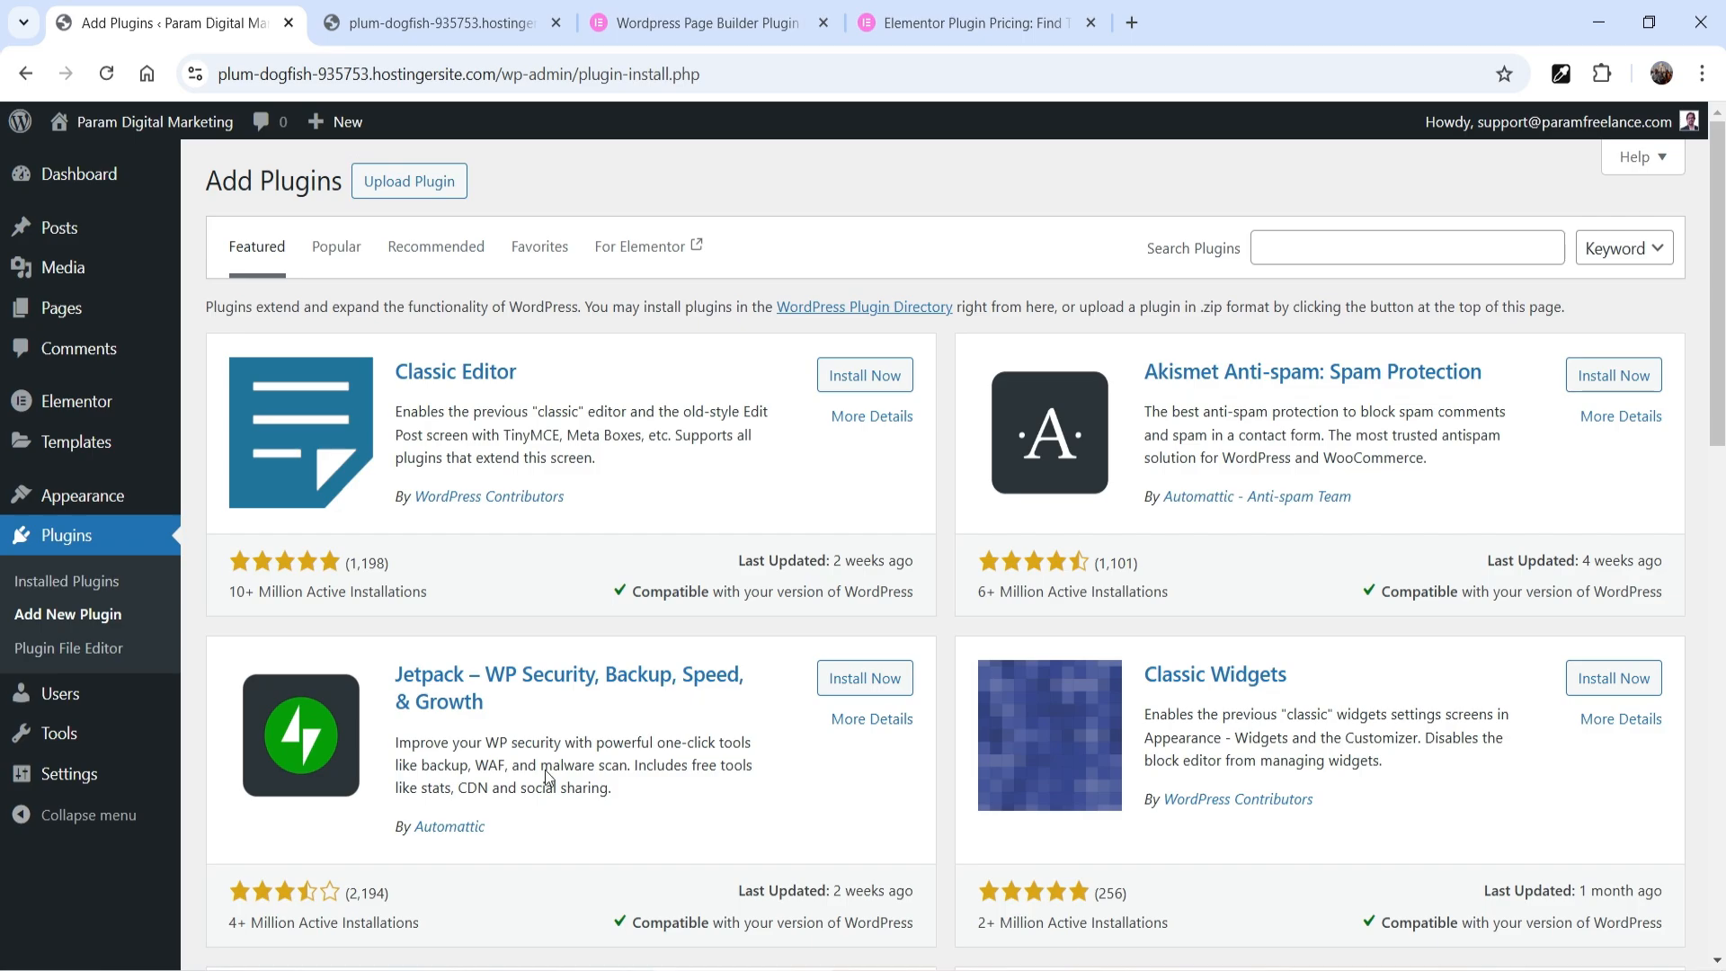
left_click(401, 186)
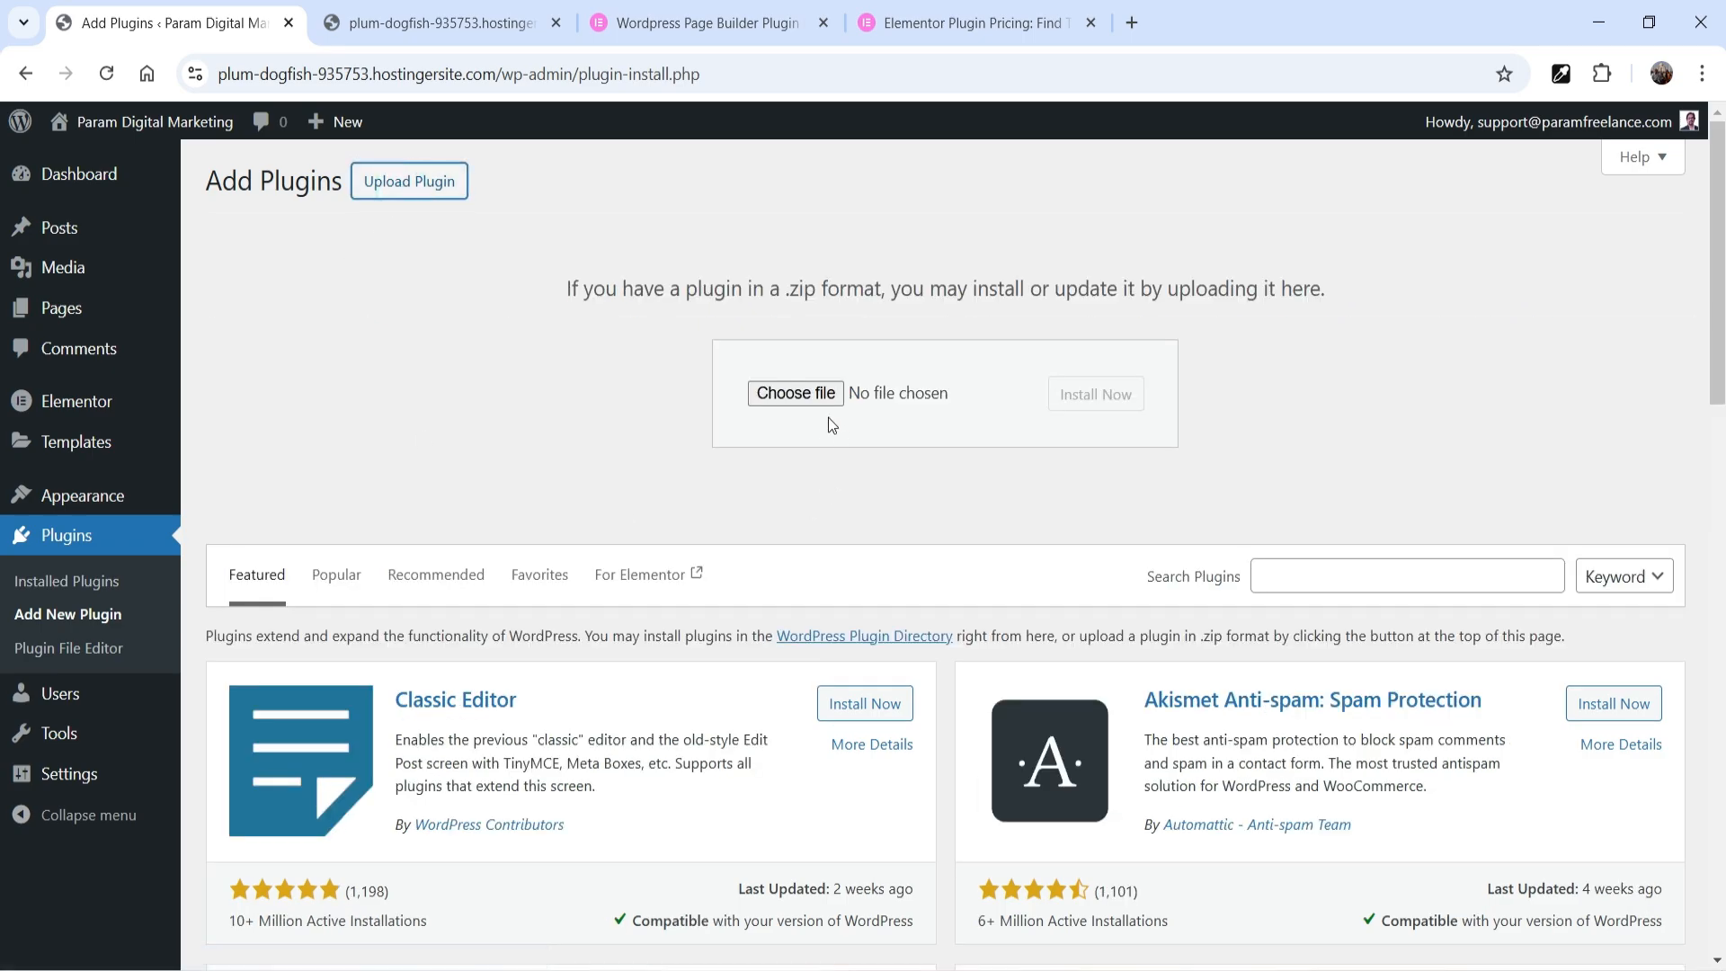
left_click(797, 393)
double_click(378, 271)
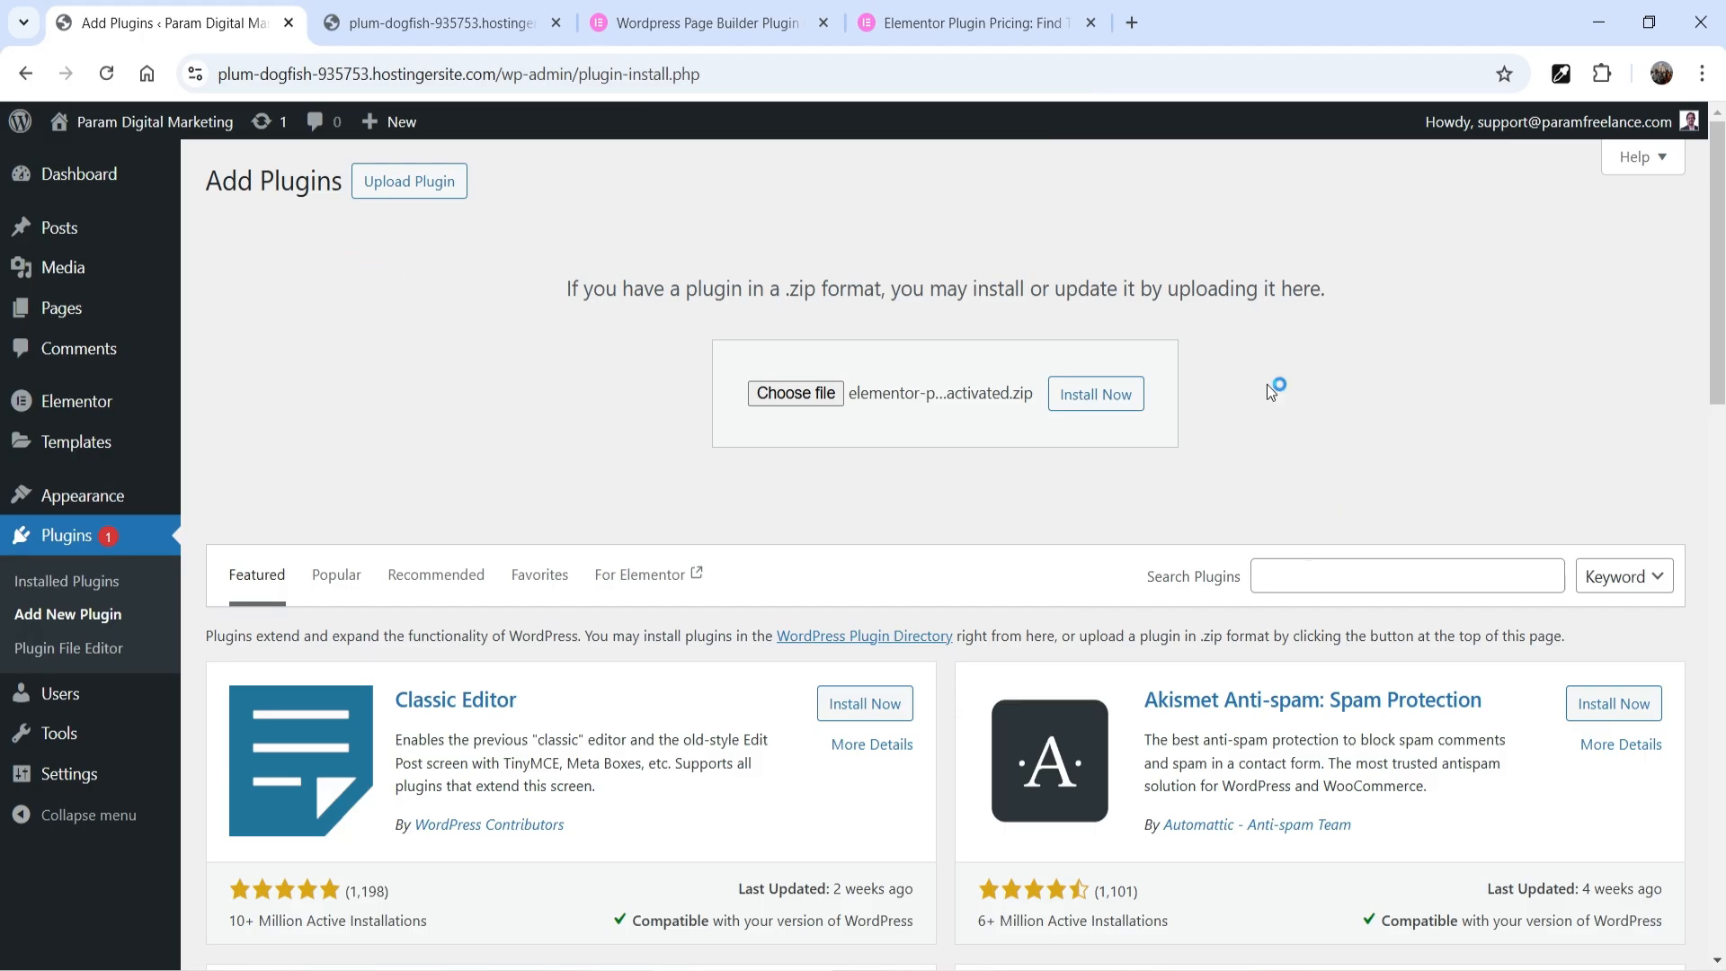
left_click(1091, 396)
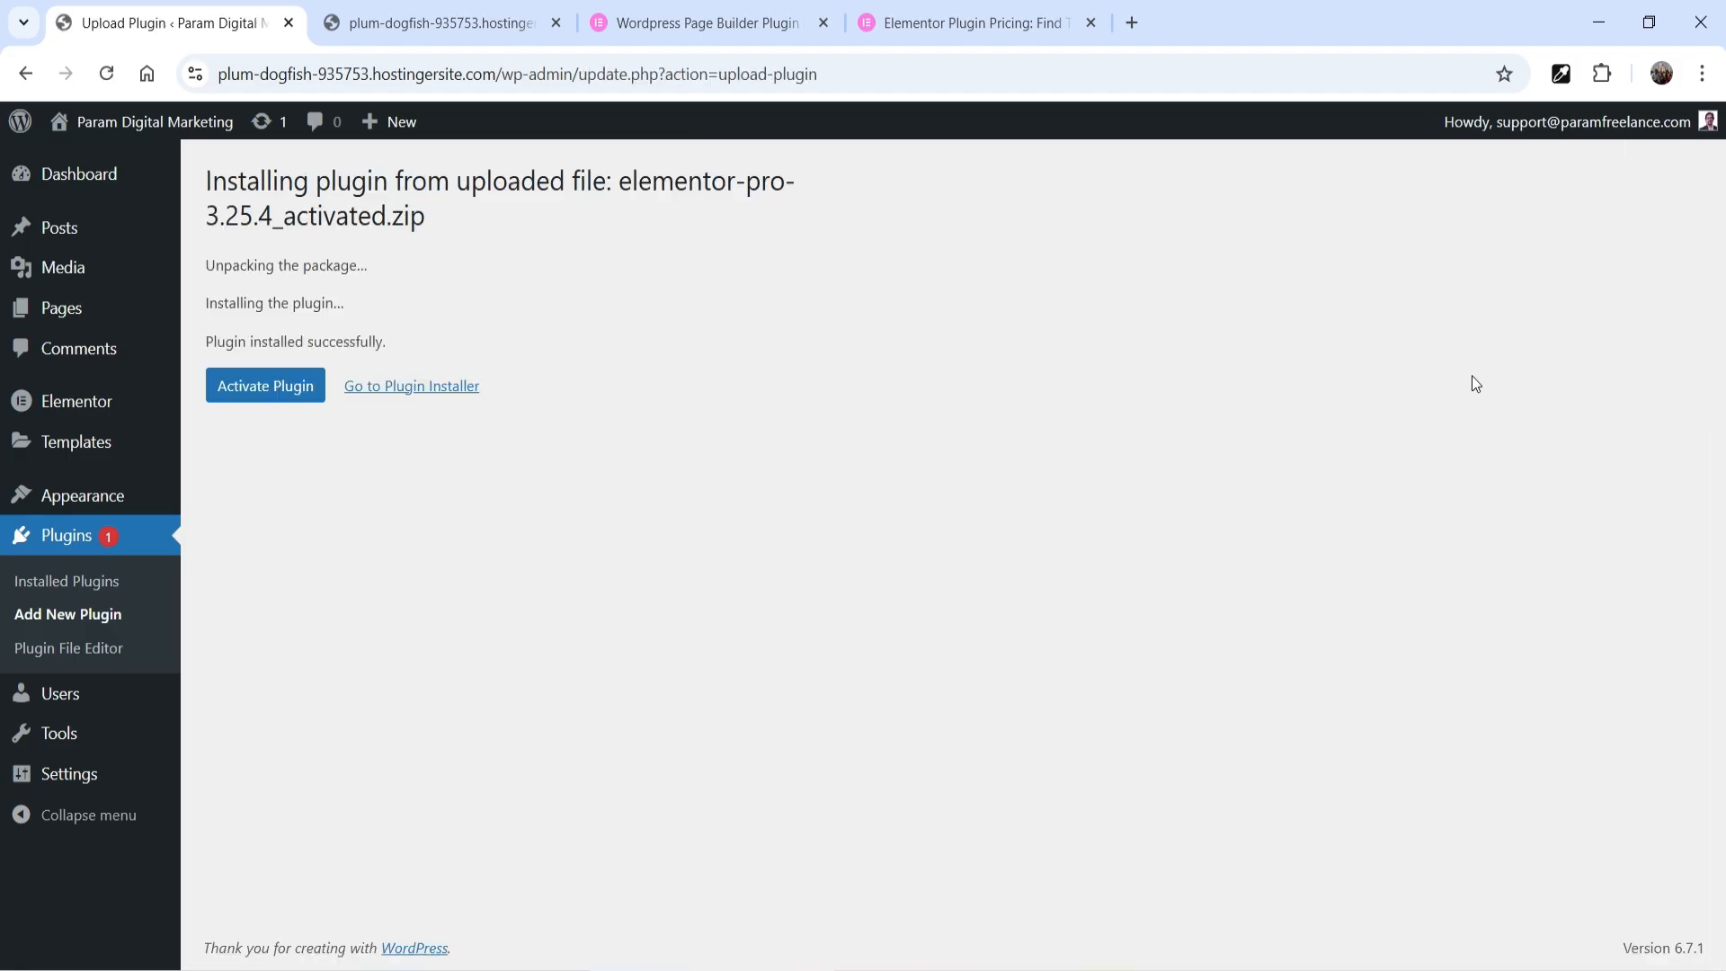
left_click(266, 389)
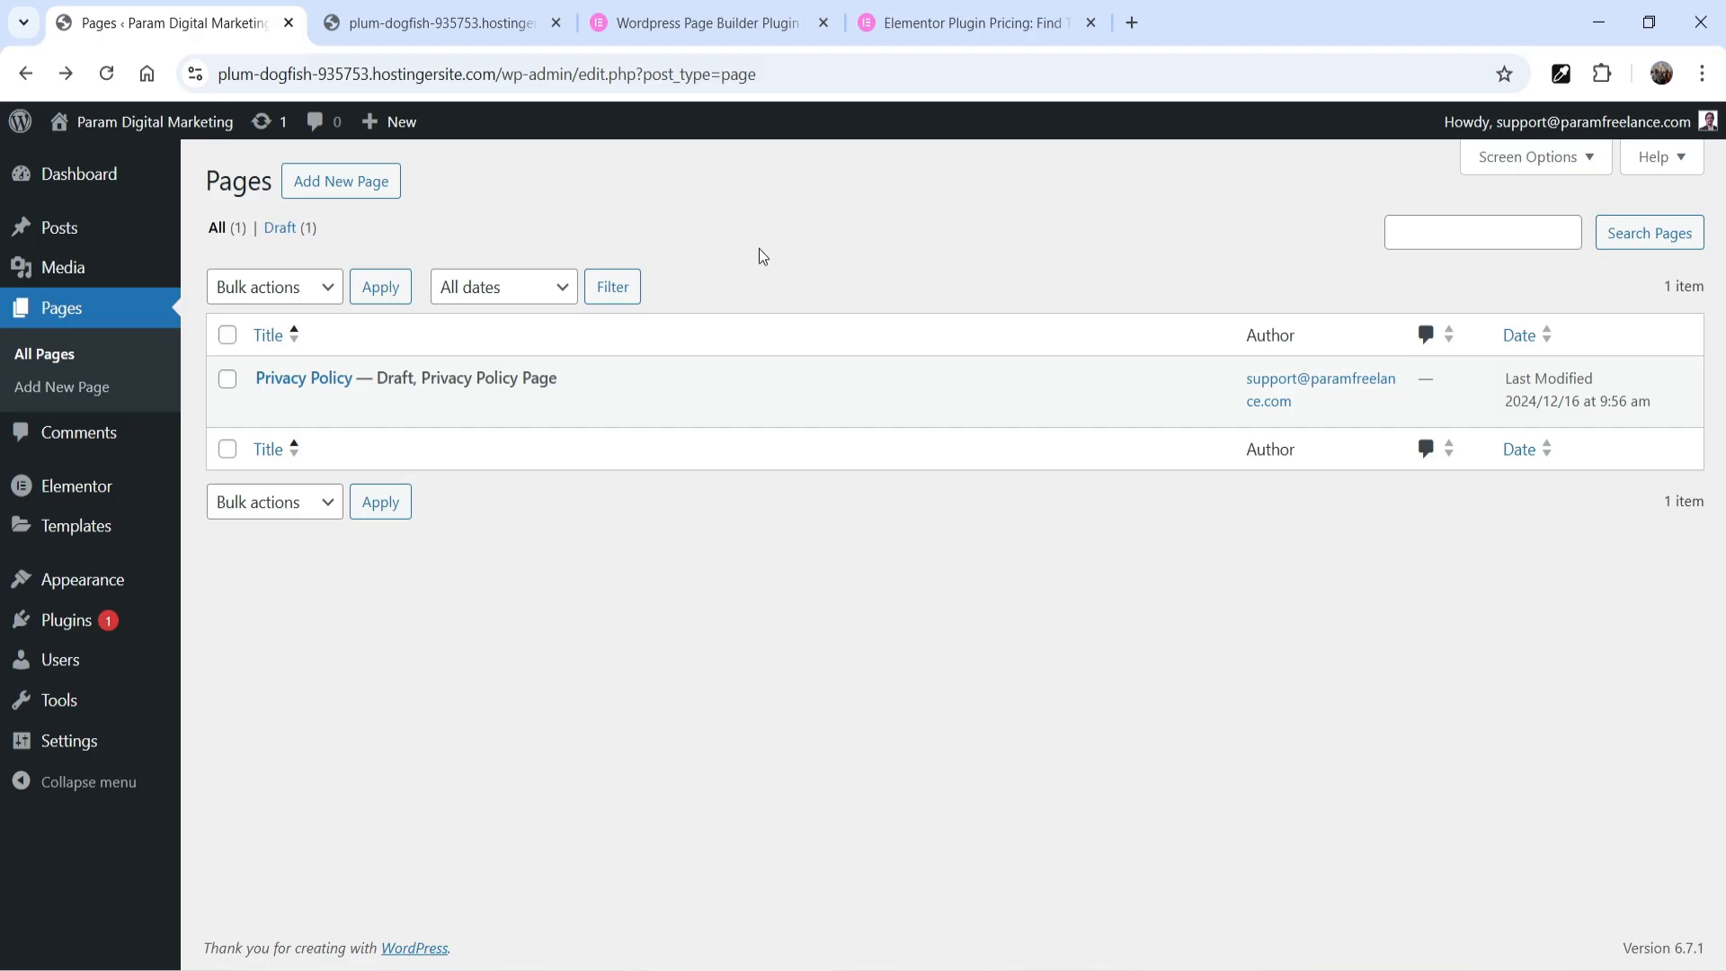
Examine the site's public front page, from the Blog heading down to the footer
key("ctrl+Tab")
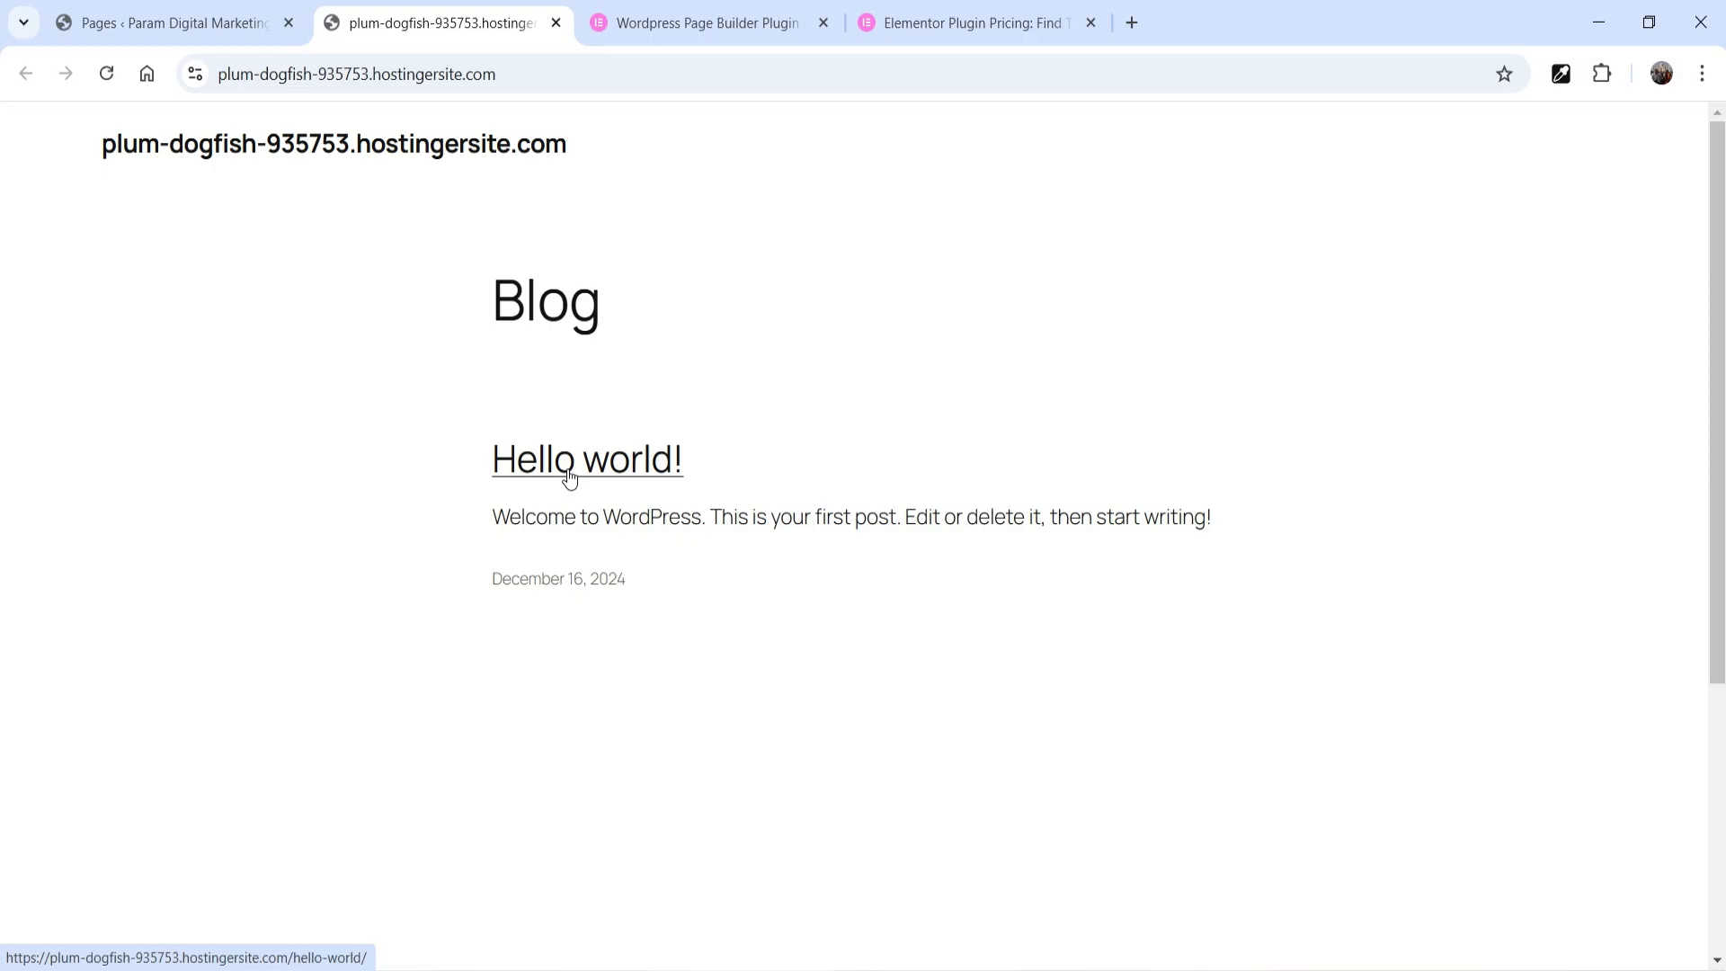
scroll(1222, 539, "down", 5)
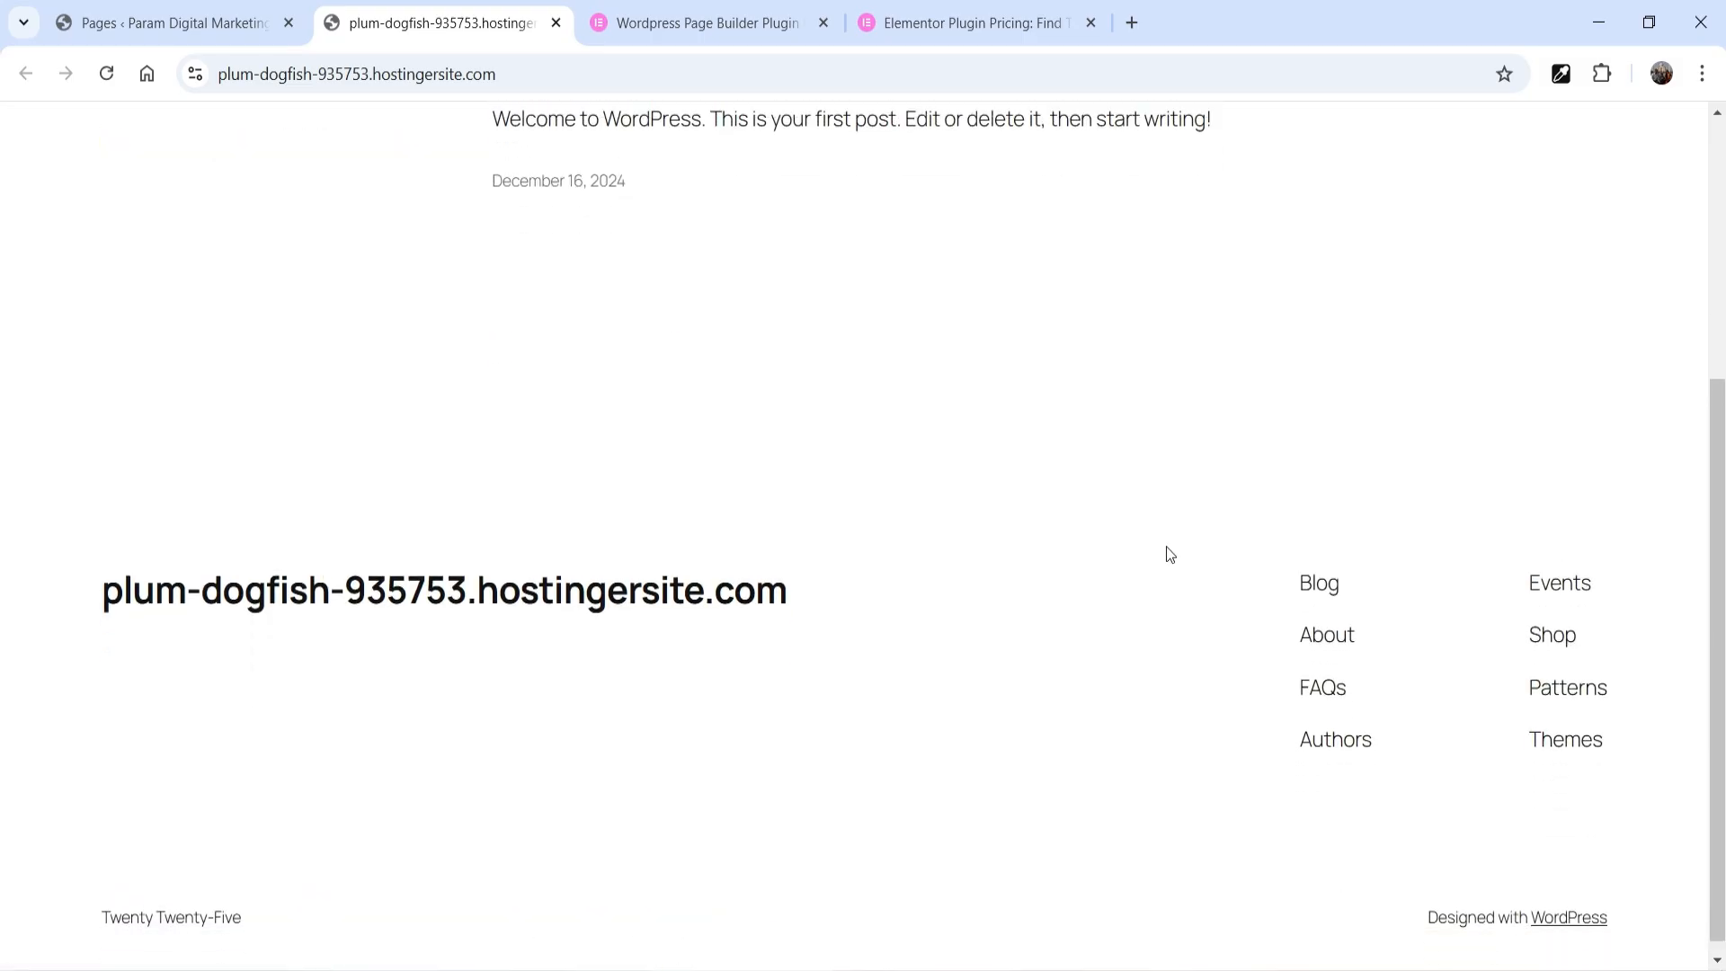
scroll(1168, 551, "up", 5)
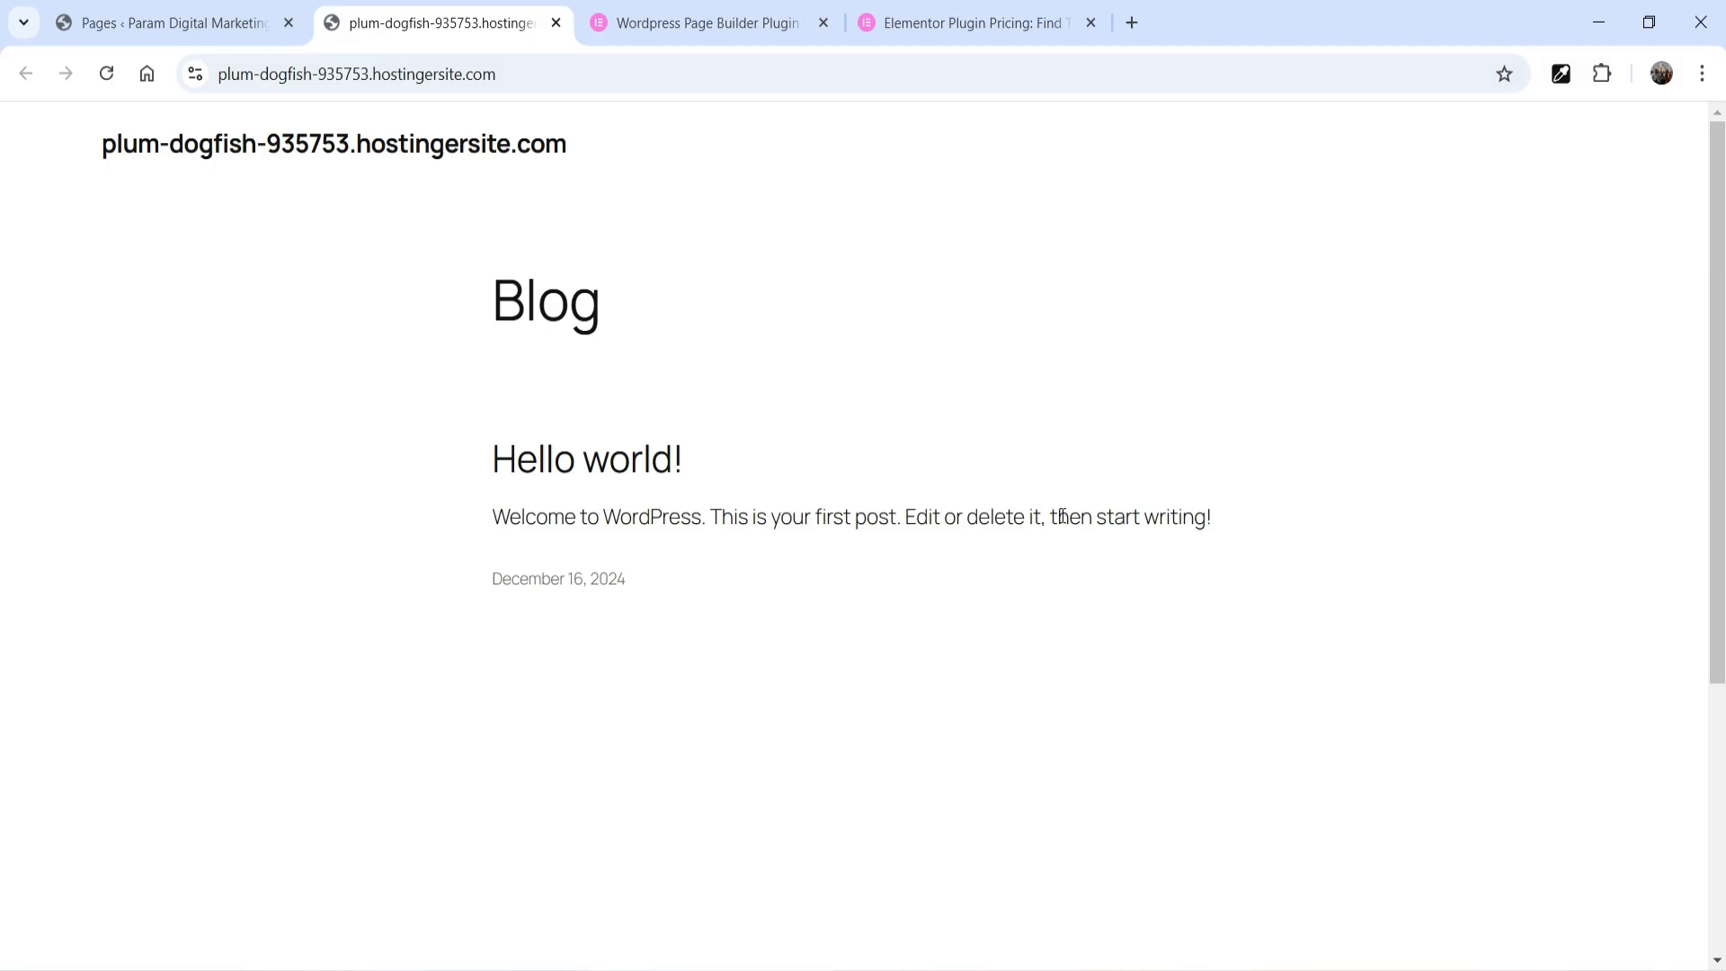
Add a new page titled "Home", publish it and return to the list of pages
left_click(93, 36)
left_click(341, 184)
type("Home")
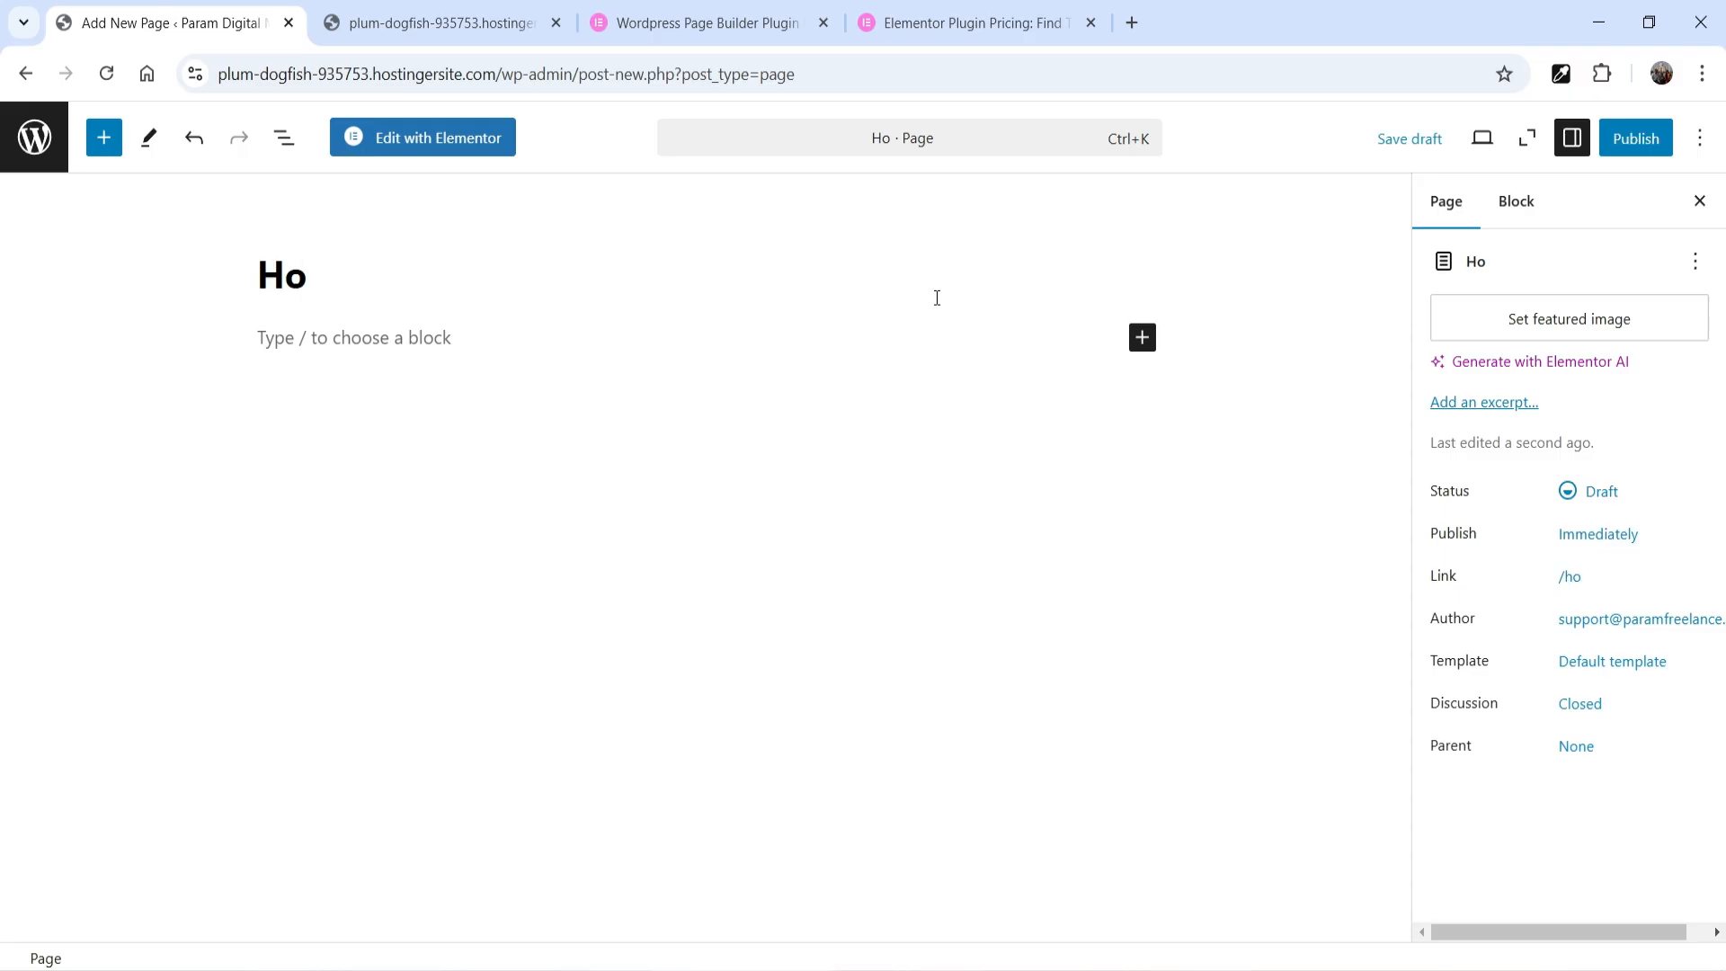
left_click(1636, 137)
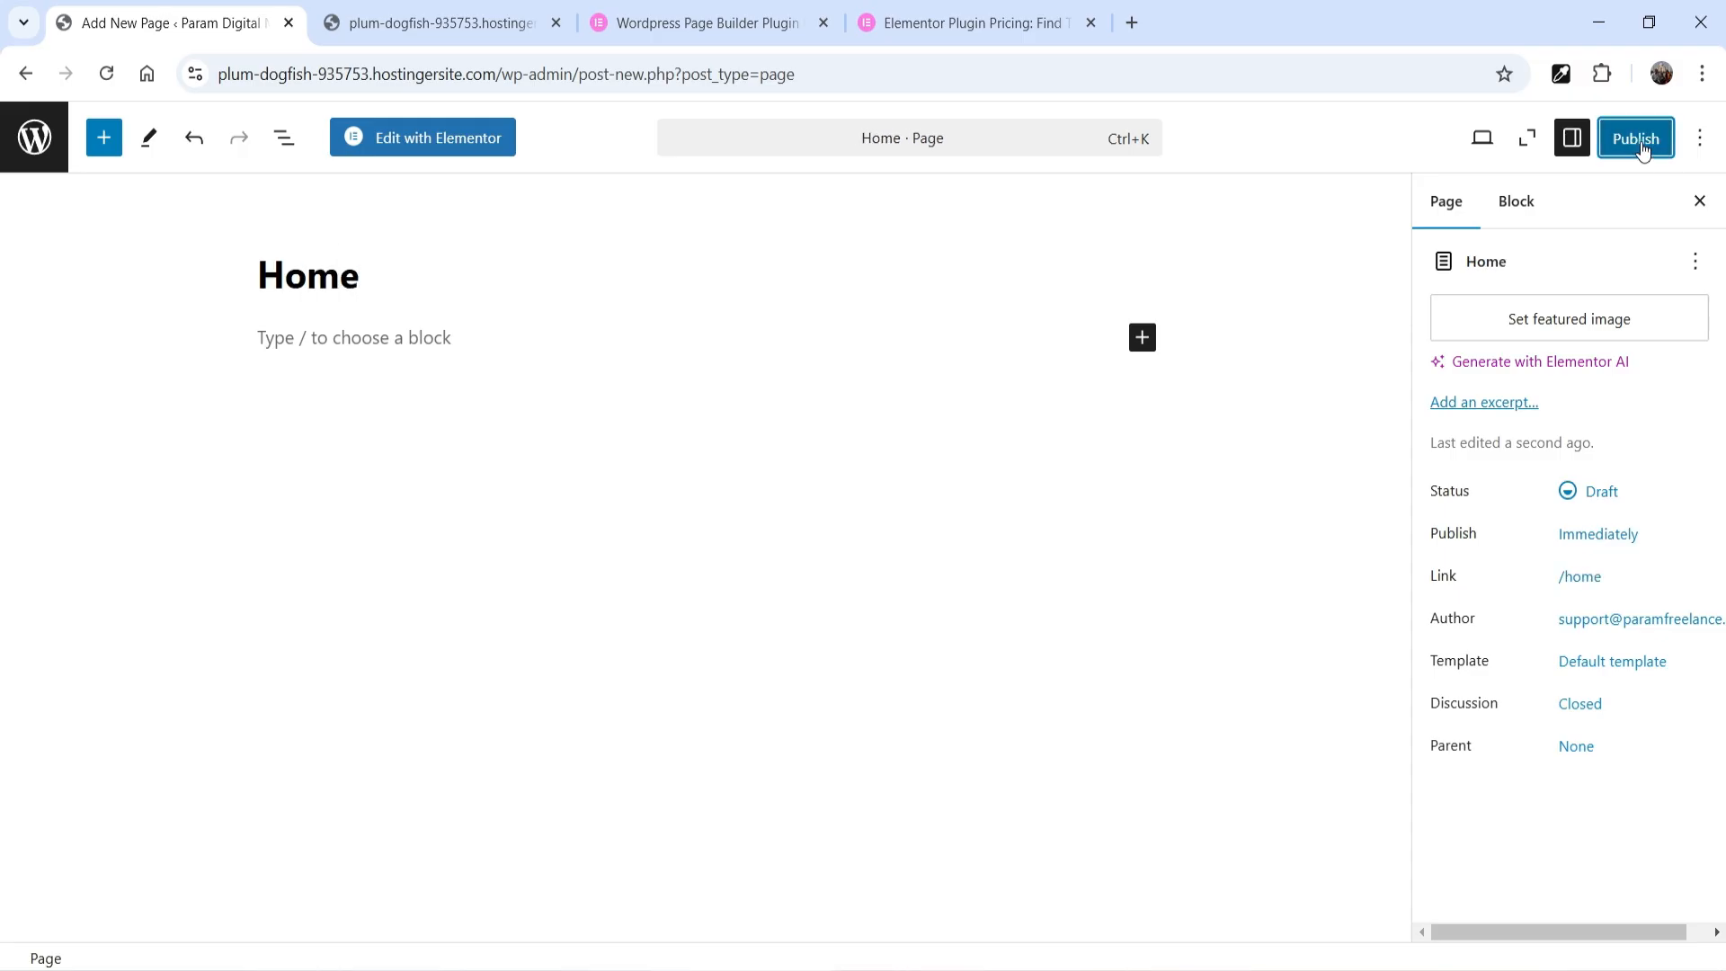
left_click(1640, 137)
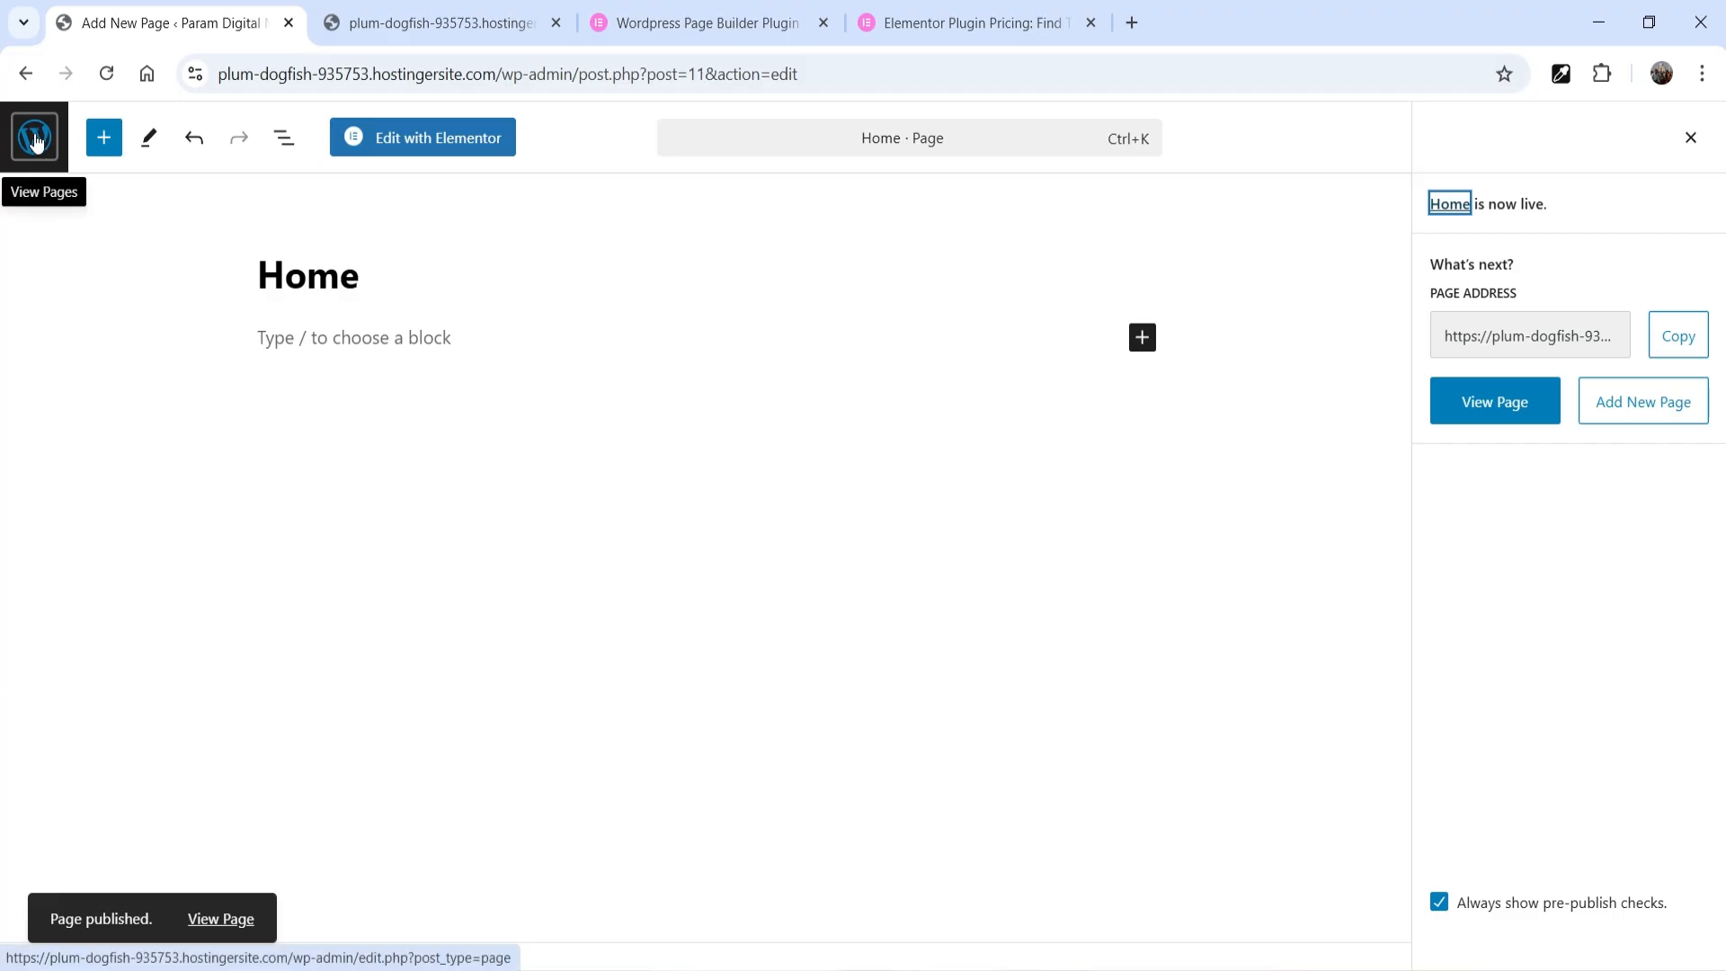
left_click(35, 139)
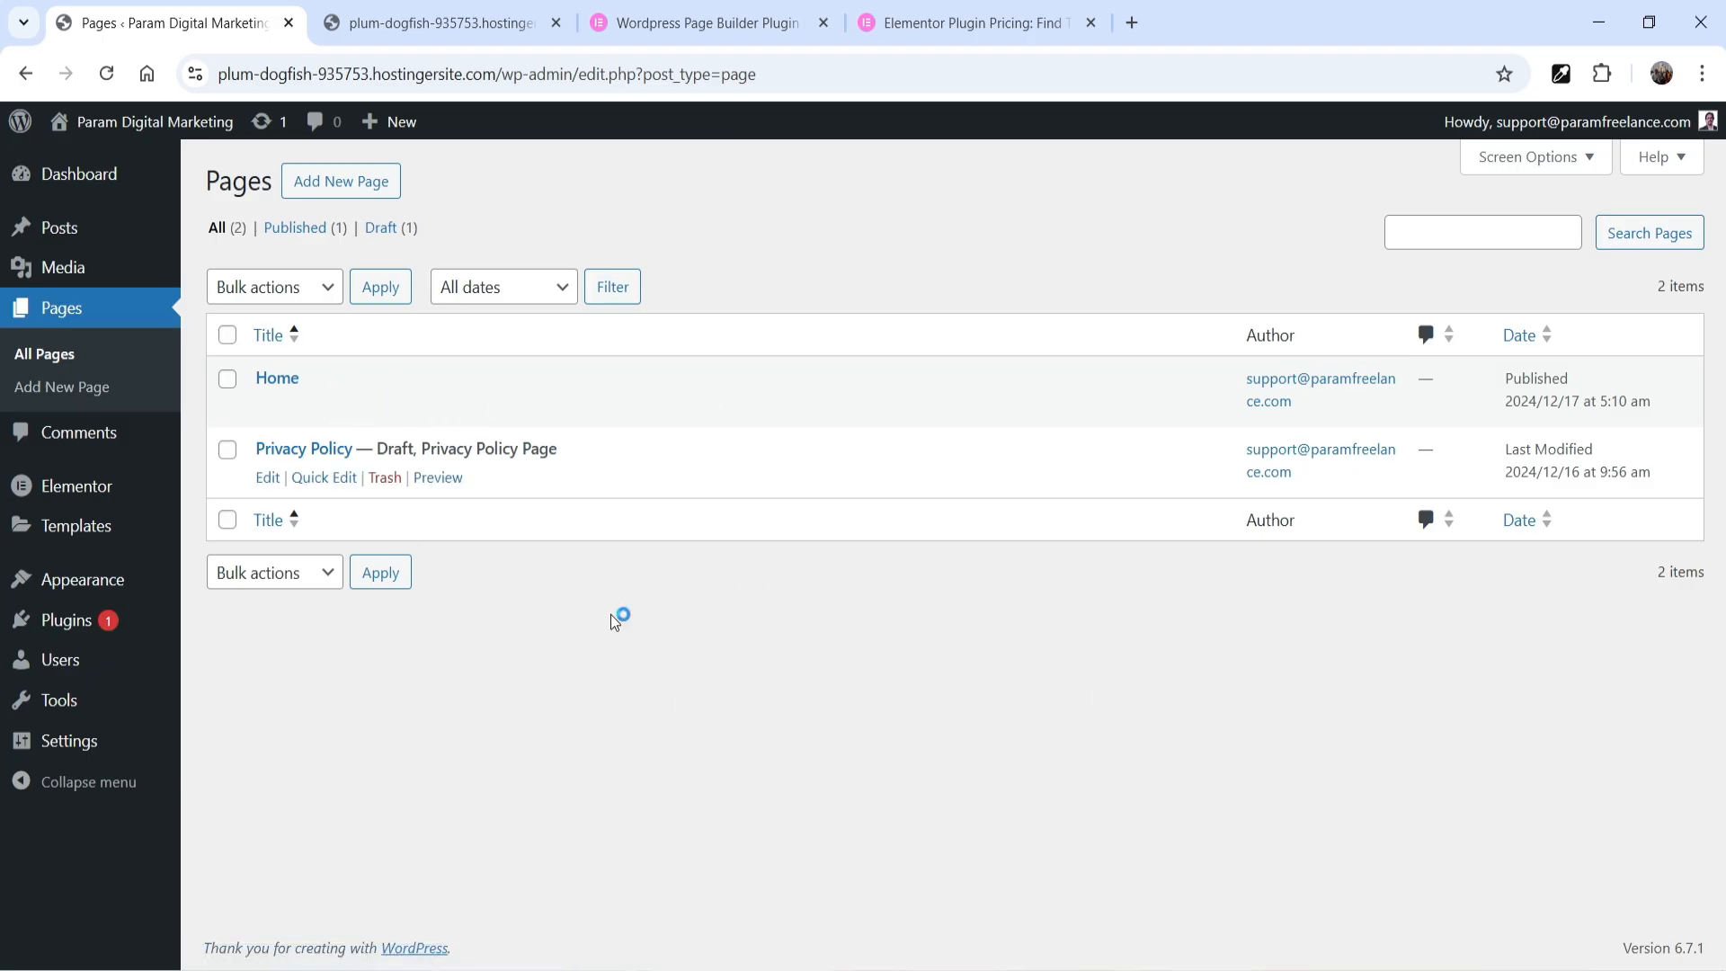
Make the homepage display a static page, choose Home as the homepage, and save the reading settings
mouse_move(61, 753)
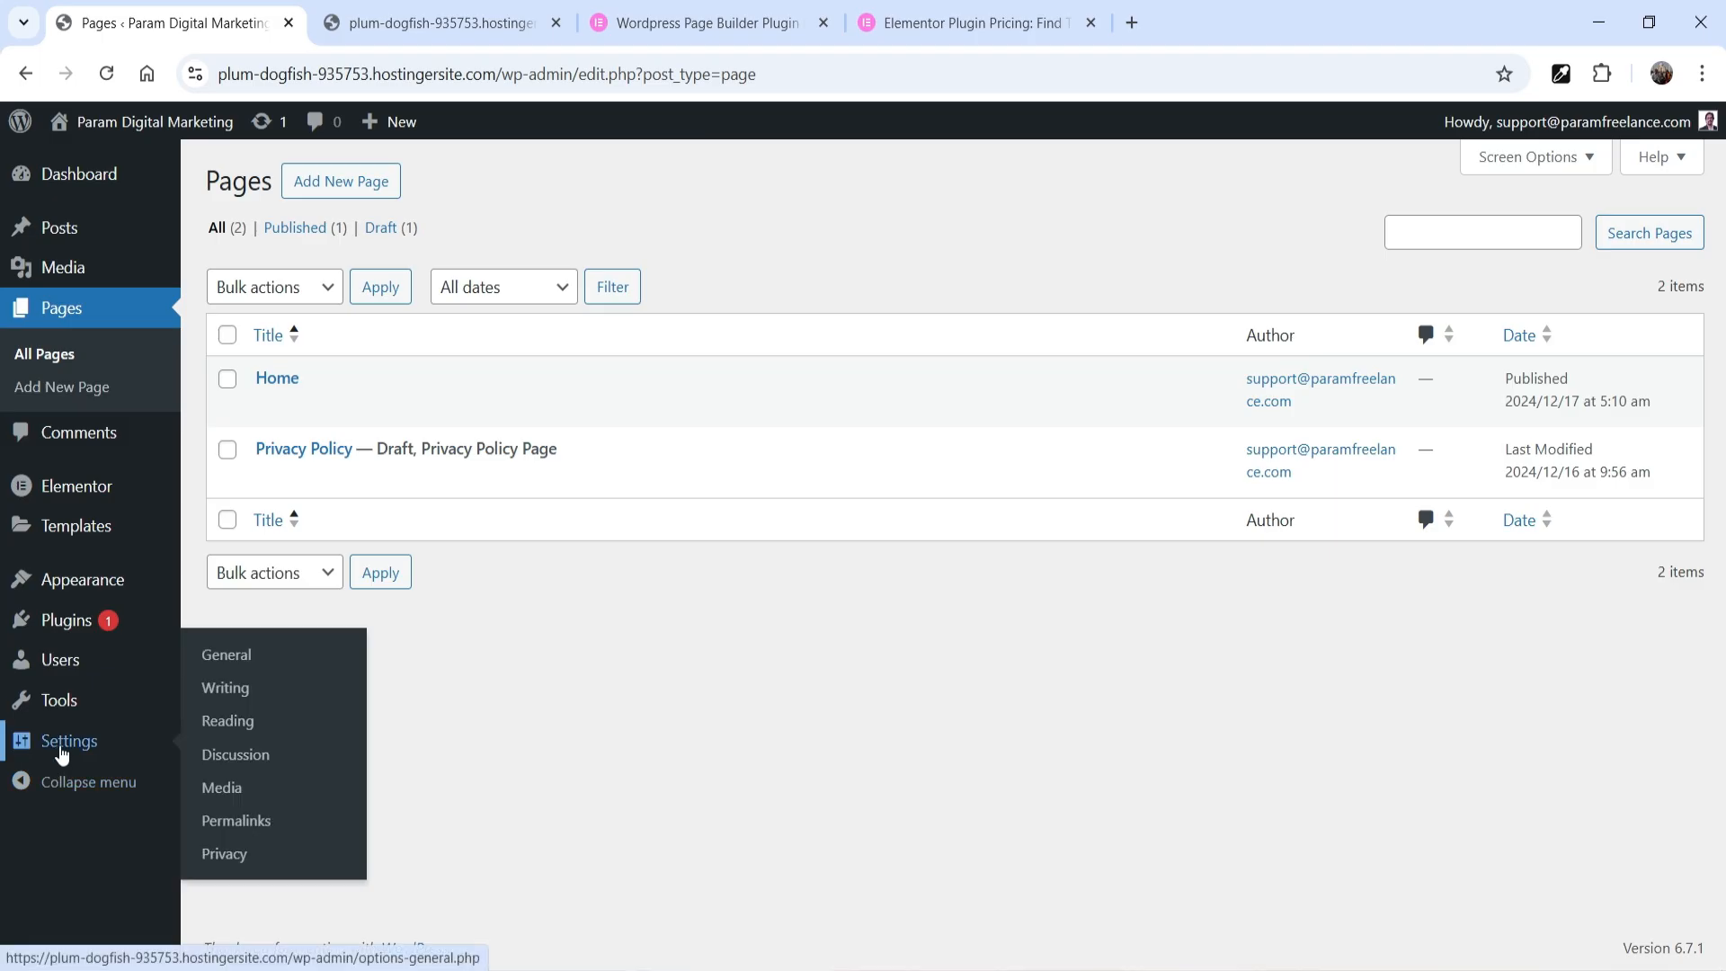
left_click(227, 722)
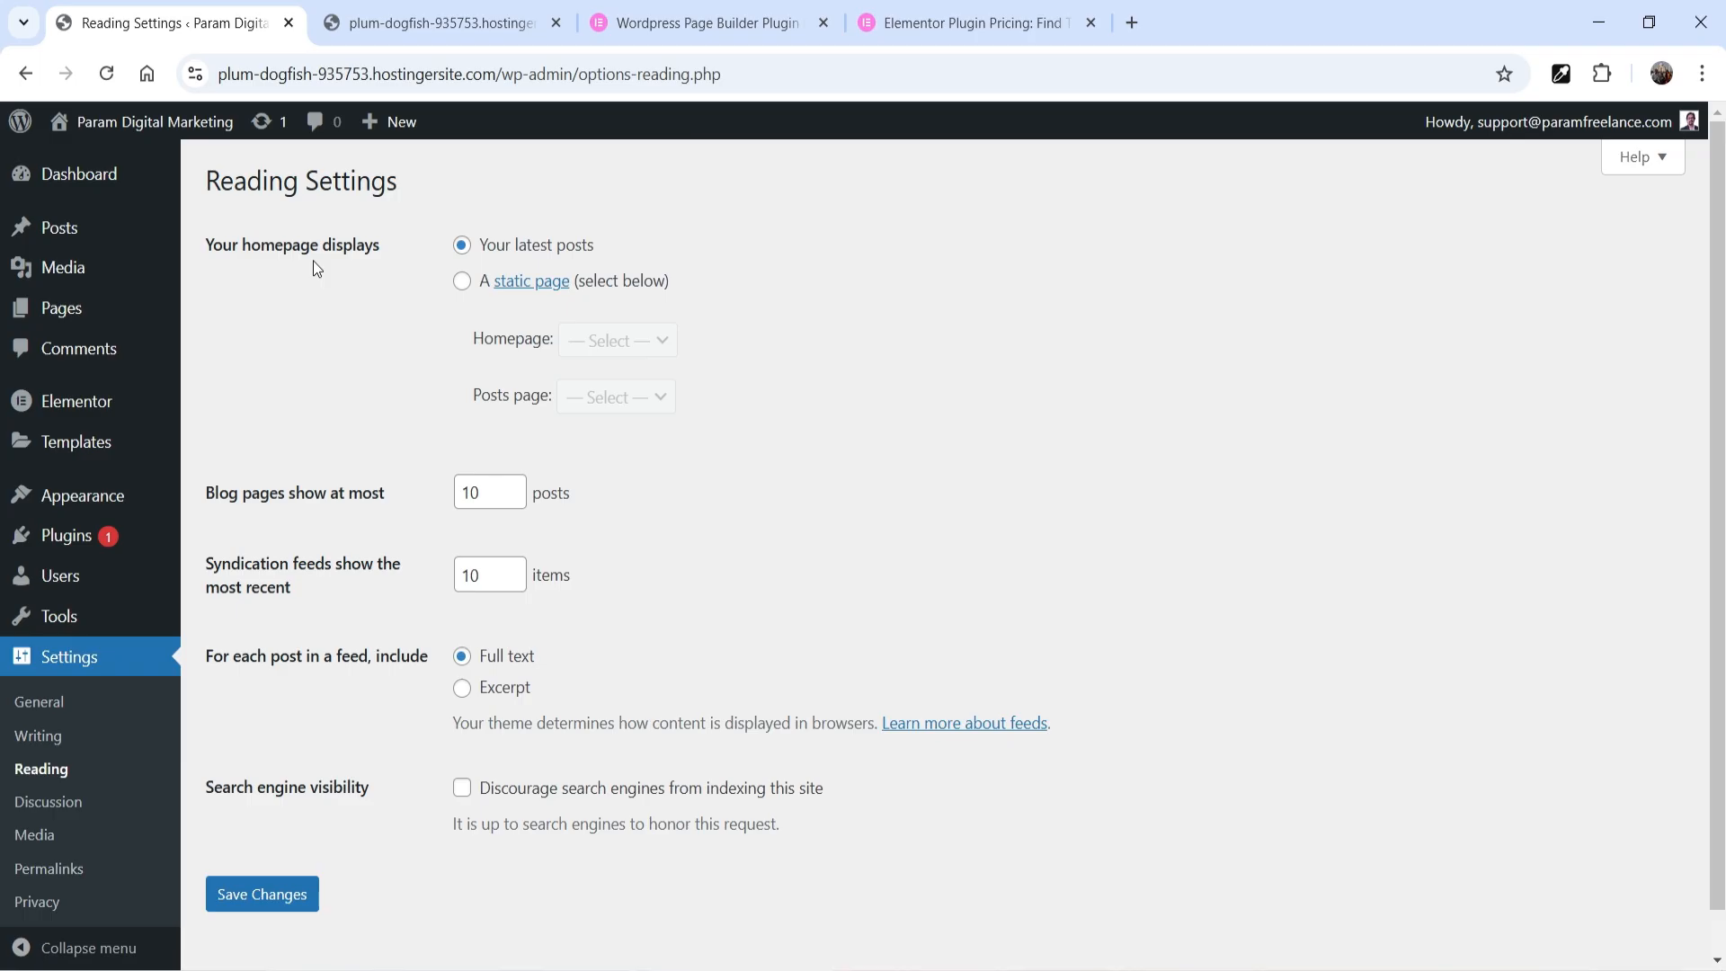
left_click(462, 280)
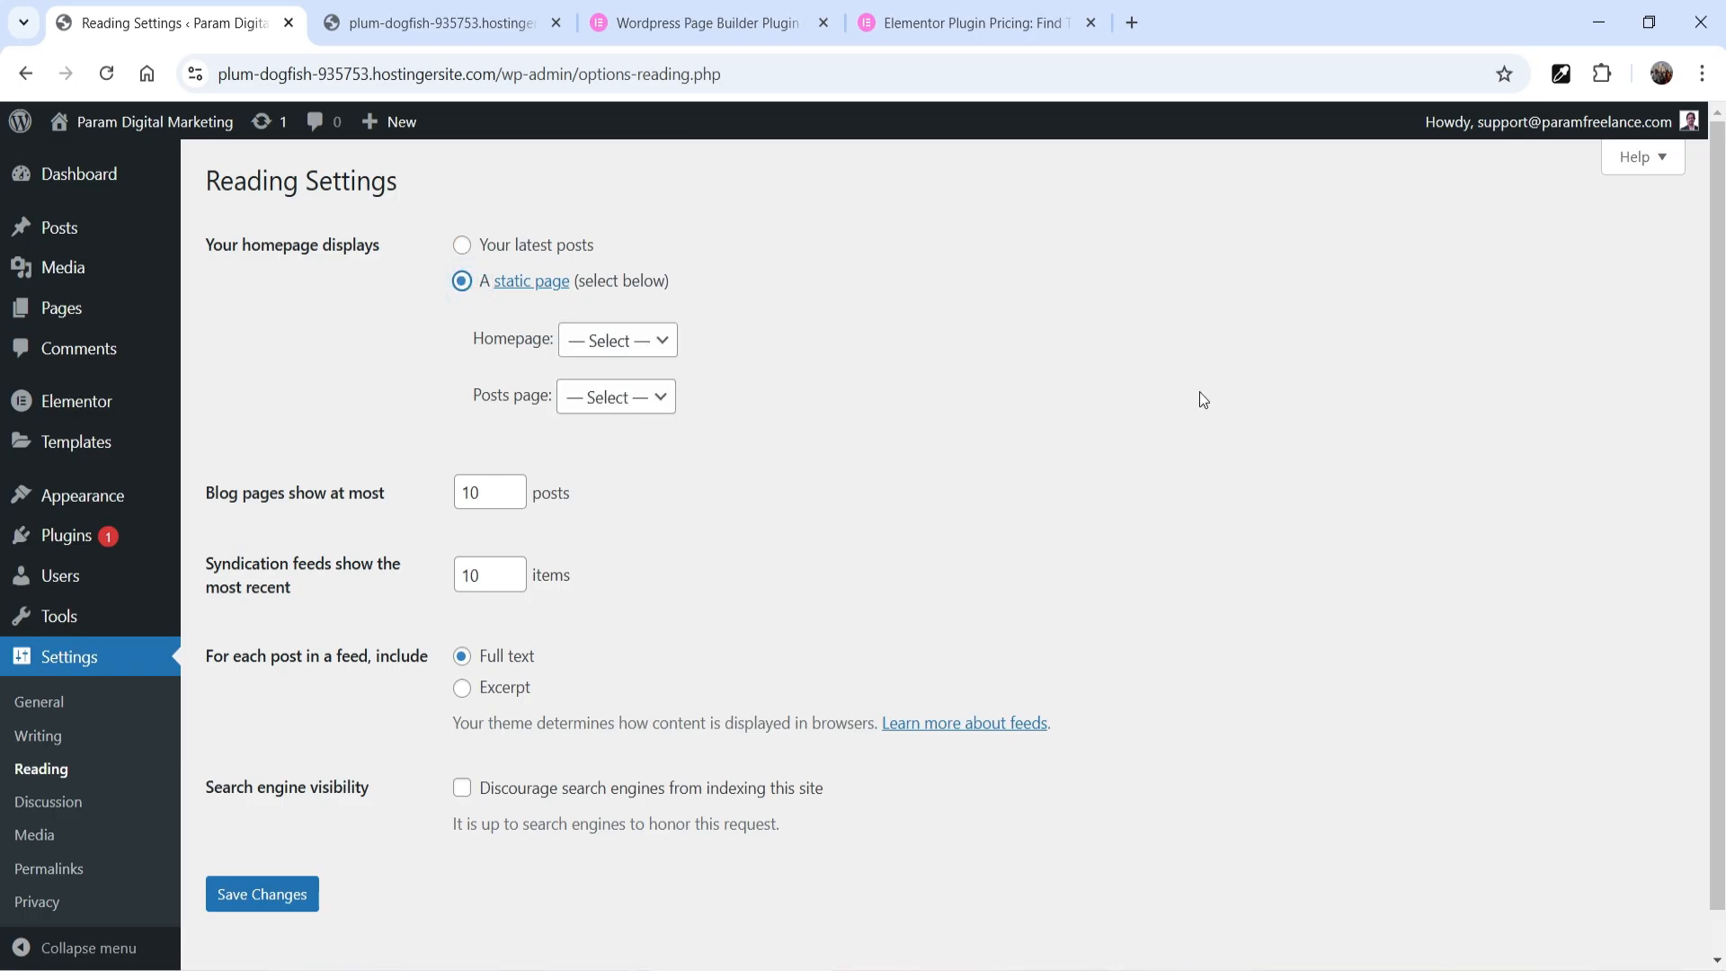
left_click(649, 344)
left_click(647, 404)
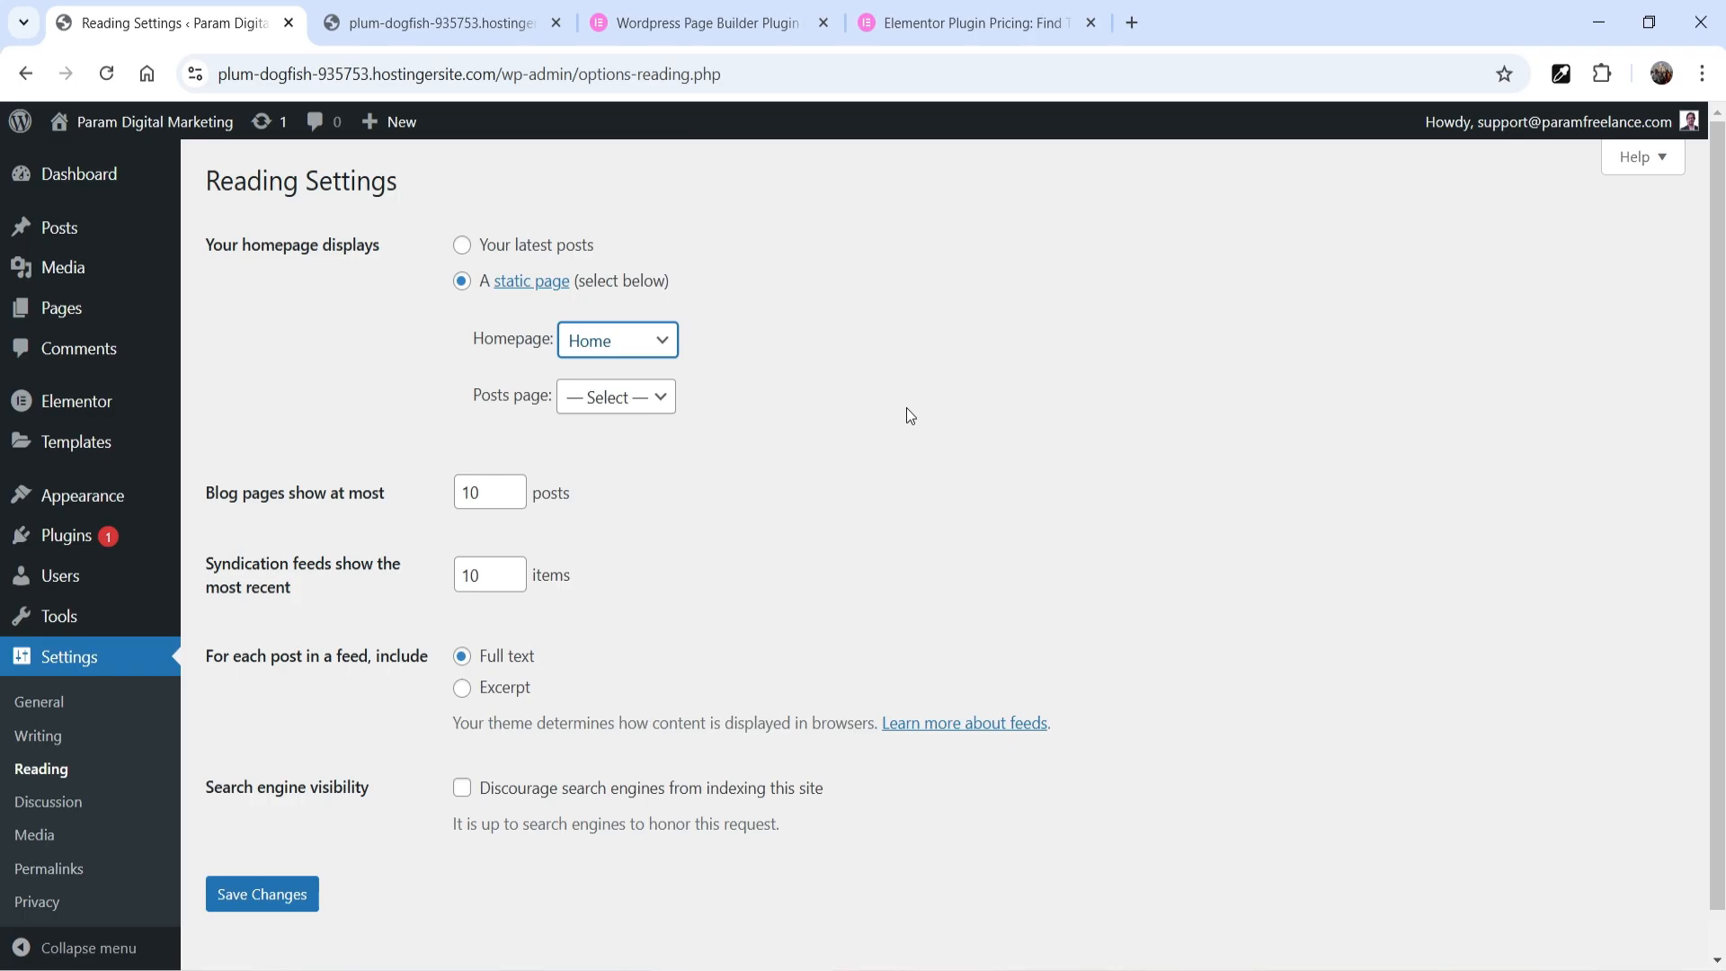
left_click(232, 902)
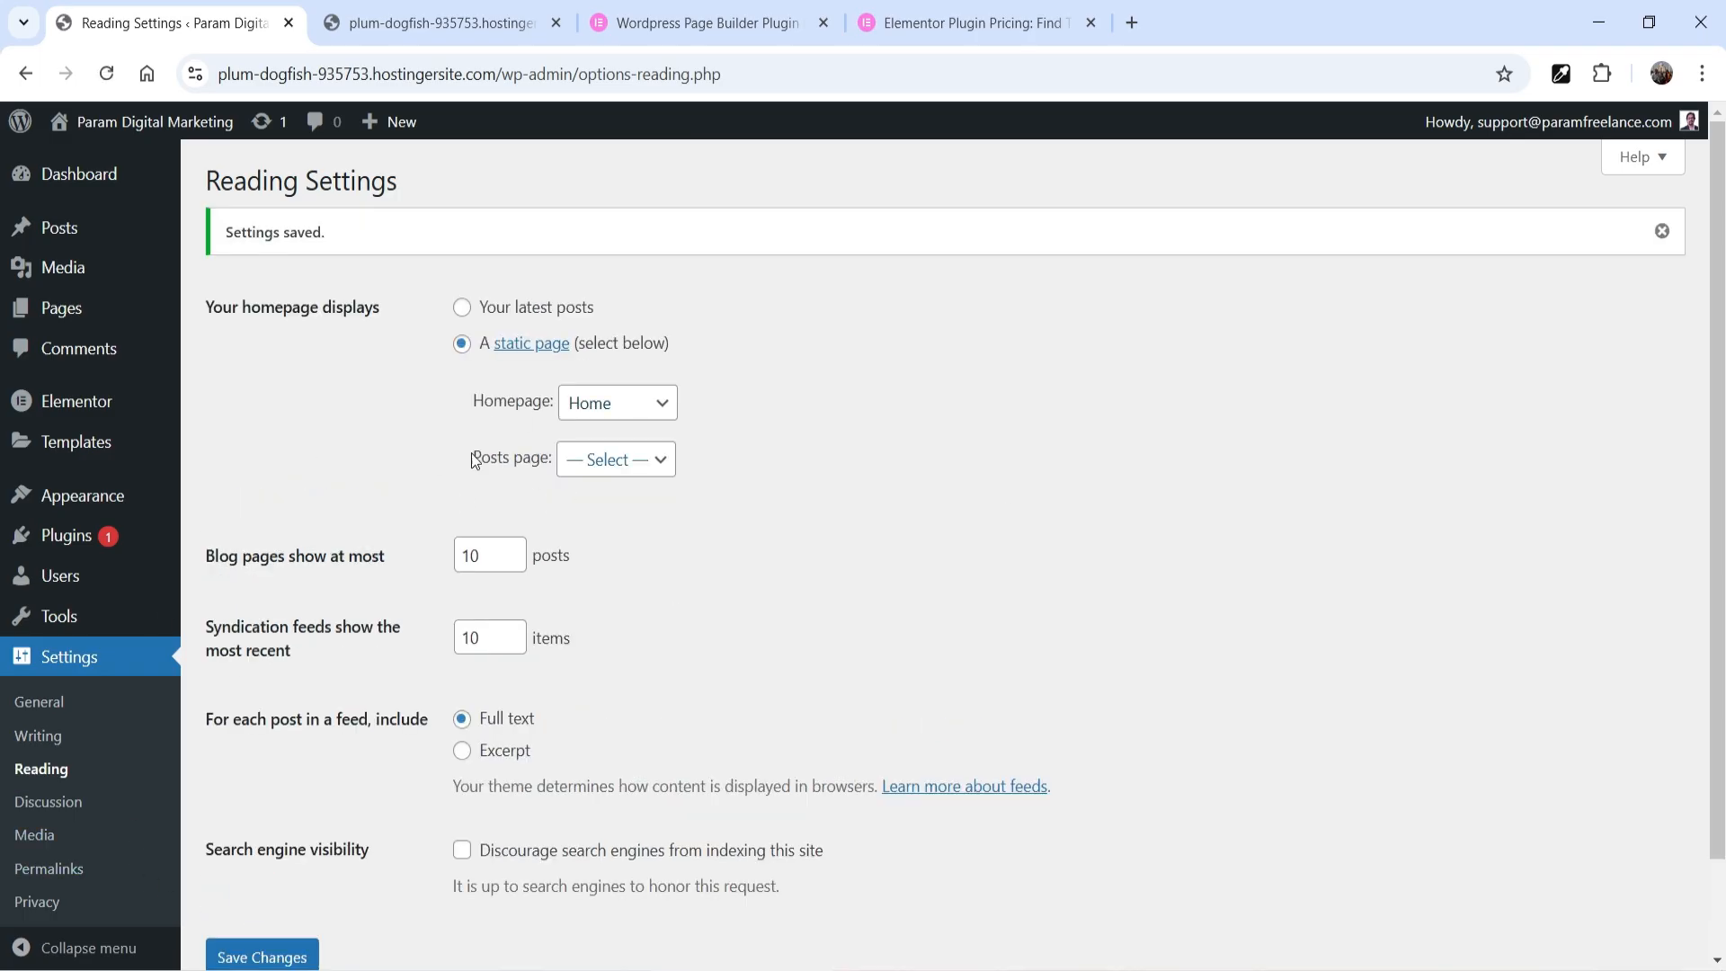